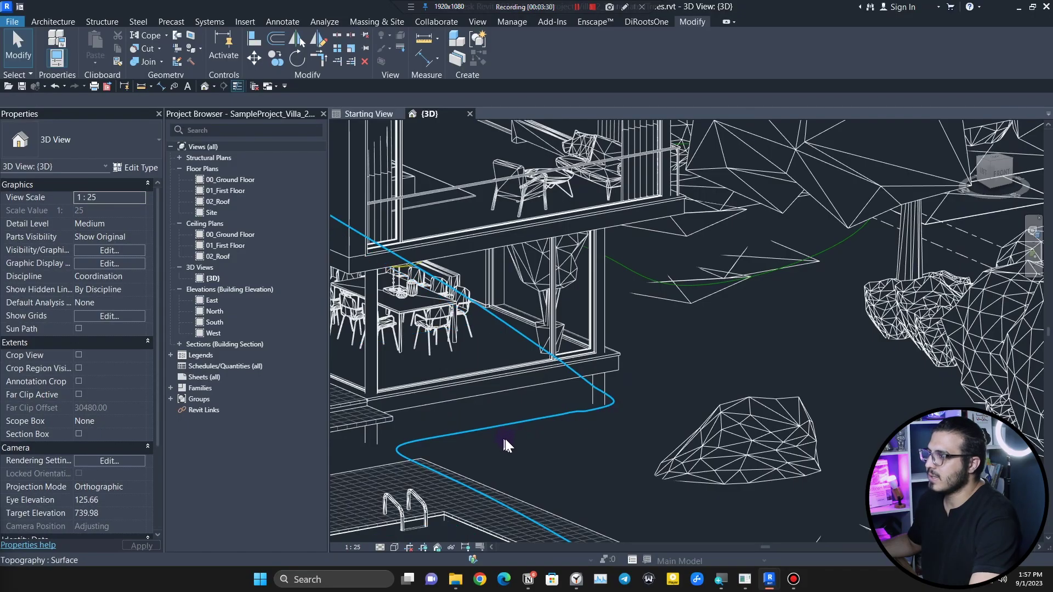
Isolate the ground-floor and first-floor slabs of the villa's front corner with a selection box in the 3D view
scroll(505, 438, up, 3)
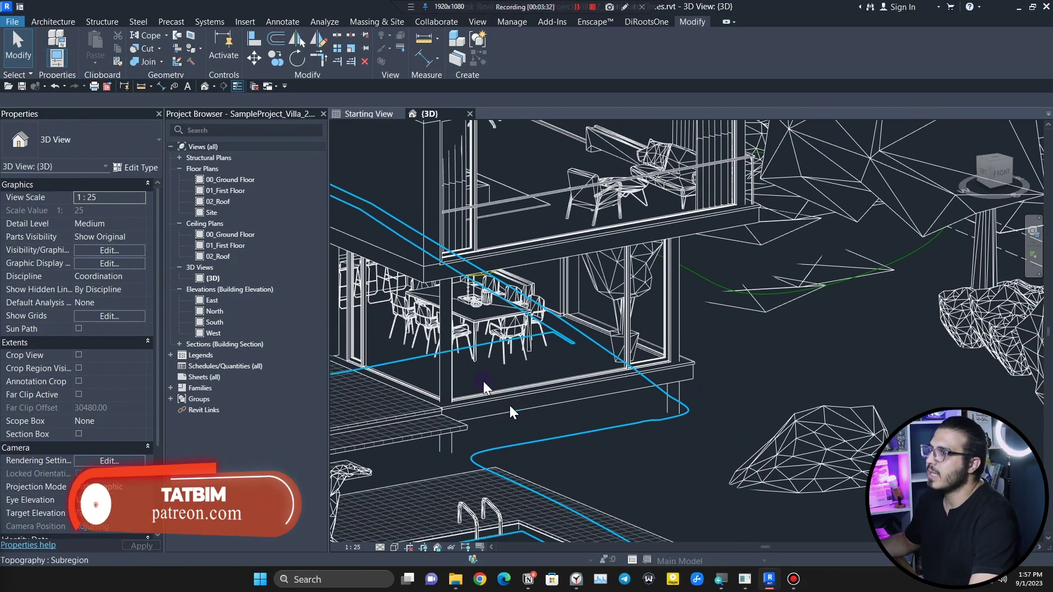
scroll(501, 436, down, 1)
middle_drag(499, 442, 534, 492)
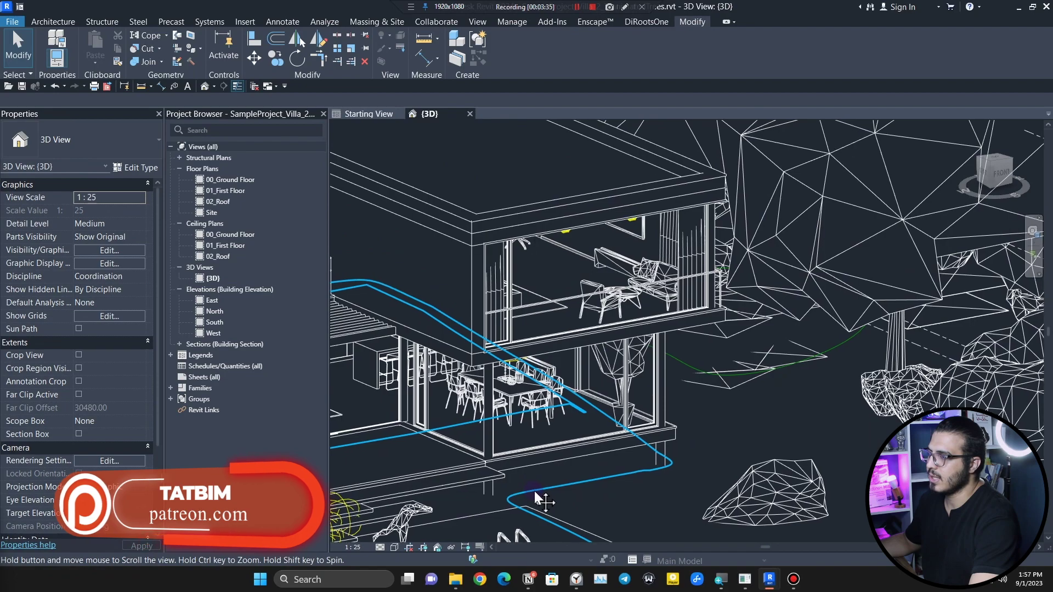
scroll(586, 483, down, 2)
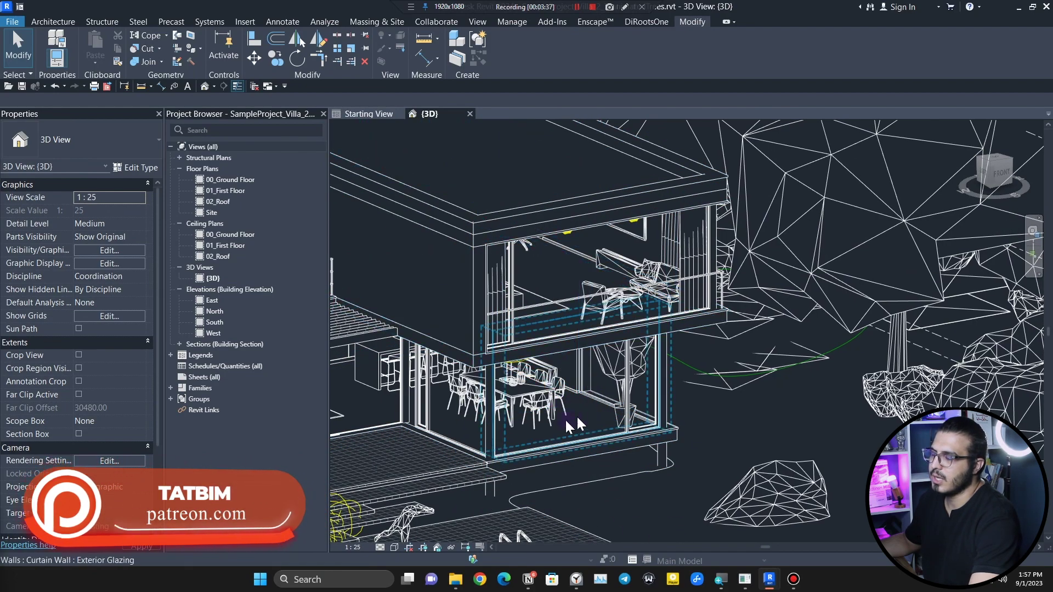
scroll(565, 494, up, 4)
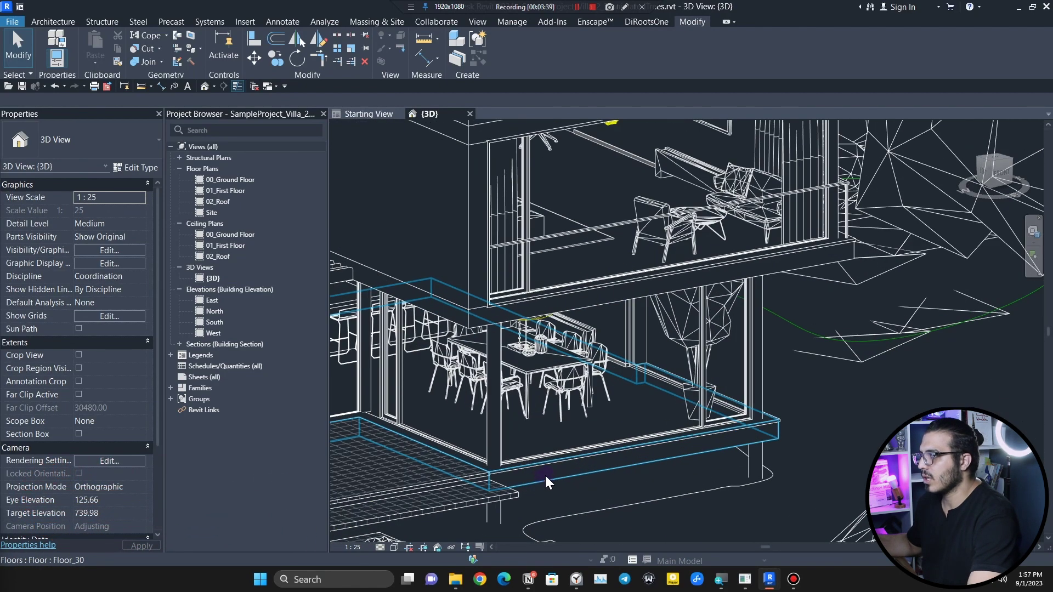
click(476, 317)
ctrl+click(471, 320)
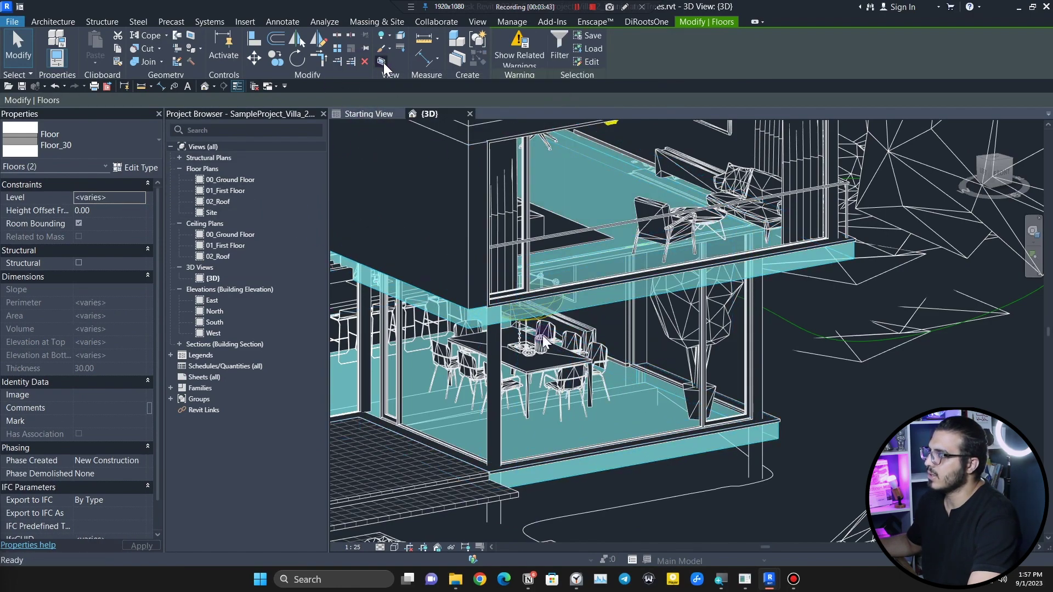
scroll(601, 475, down, 5)
Extend the section box upward to include the whole upper storey and roof of the villa
click(612, 490)
click(622, 486)
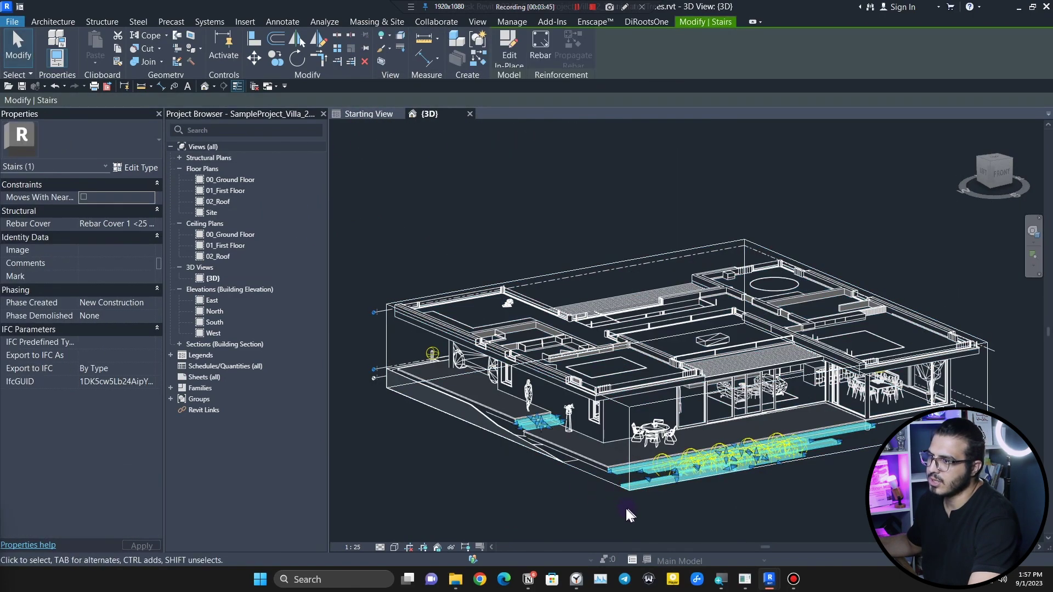
click(627, 509)
click(591, 475)
shift+middle_drag(582, 509, 502, 510)
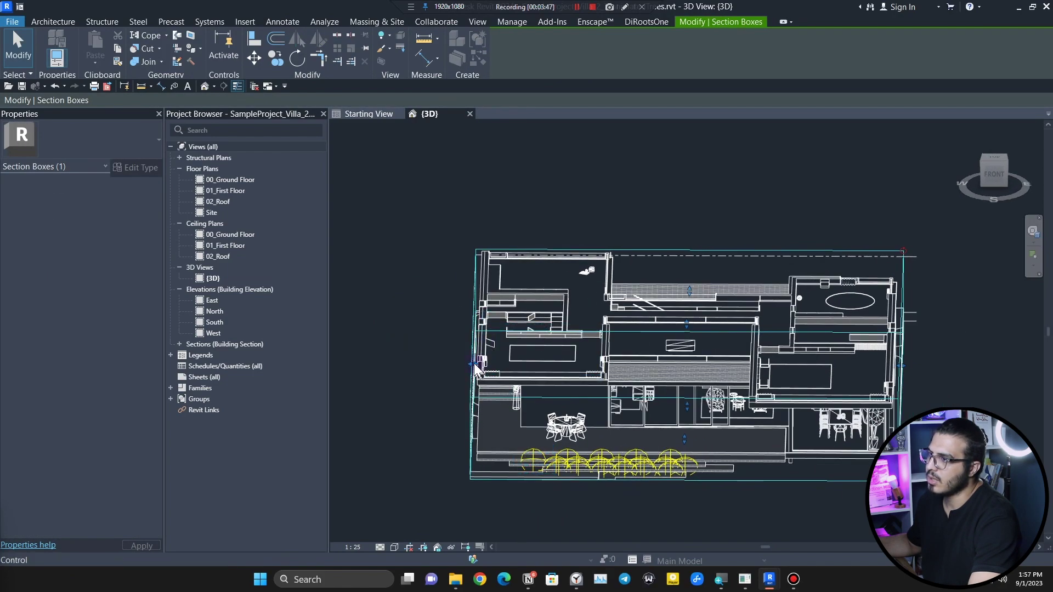
shift+middle_drag(748, 412, 585, 417)
drag(527, 358, 534, 254)
scroll(768, 422, up, 6)
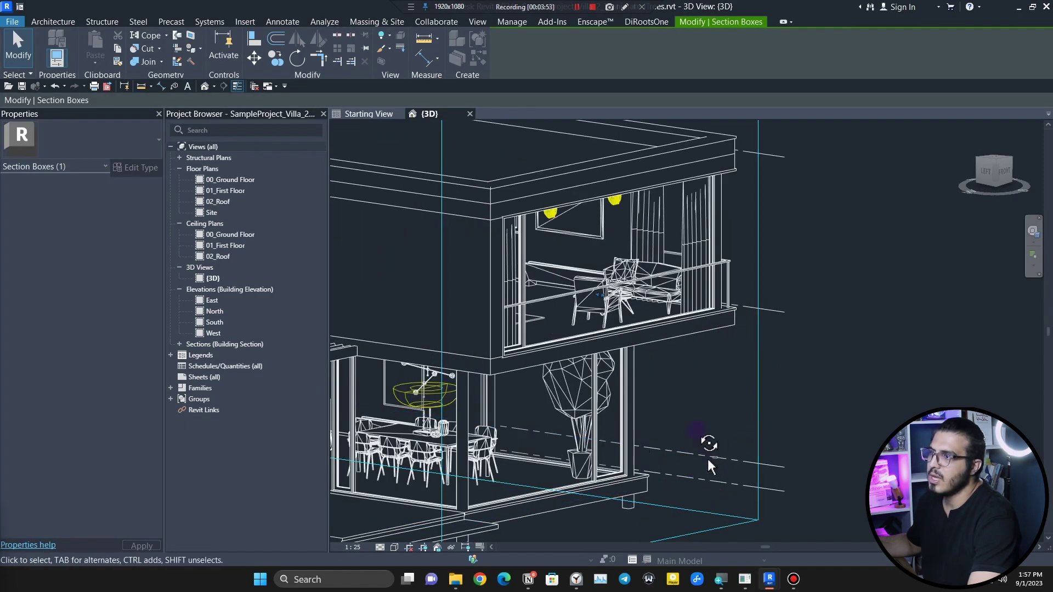
scroll(439, 199, down, 3)
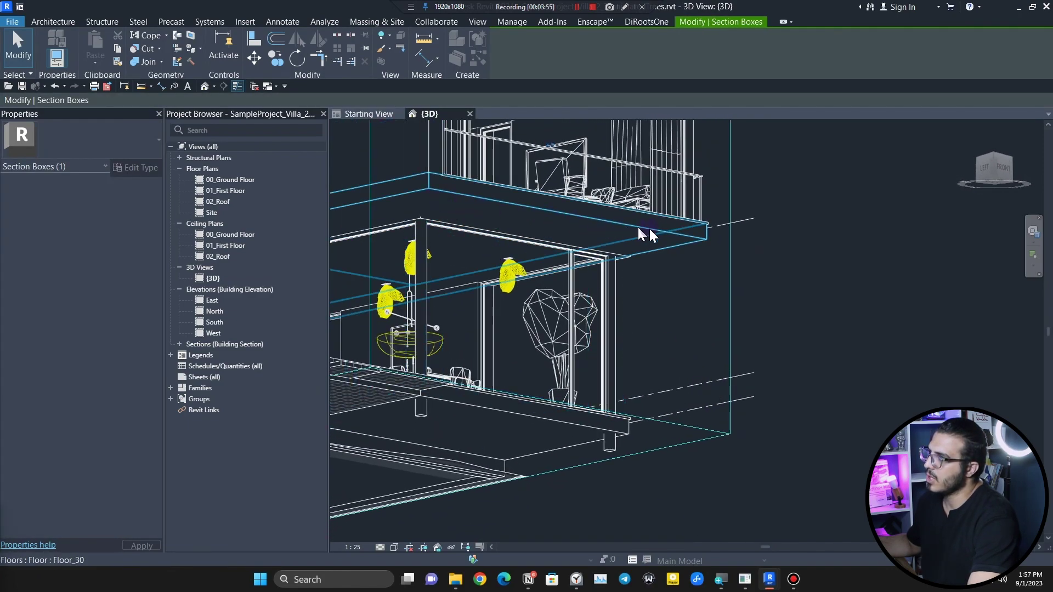
scroll(610, 425, down, 2)
mouse_move(625, 400)
shift+middle_down()
mouse_move(620, 430)
mouse_move(607, 395)
shift+middle_up()
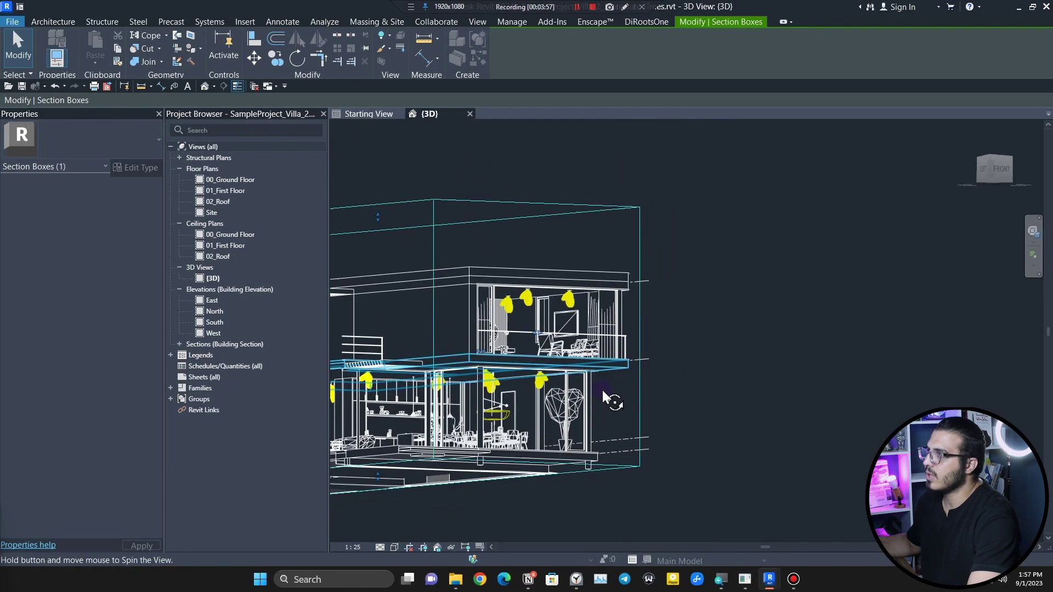
key(Escape)
Start a new in-place mass for the surfaces below the overhanging first-floor slab
click(379, 22)
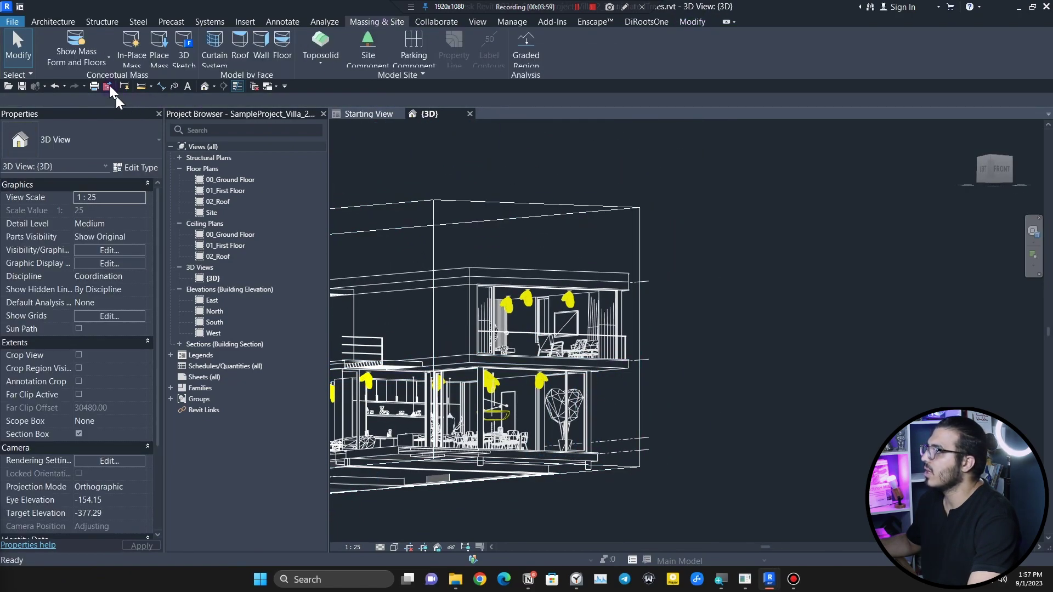
click(132, 47)
click(527, 307)
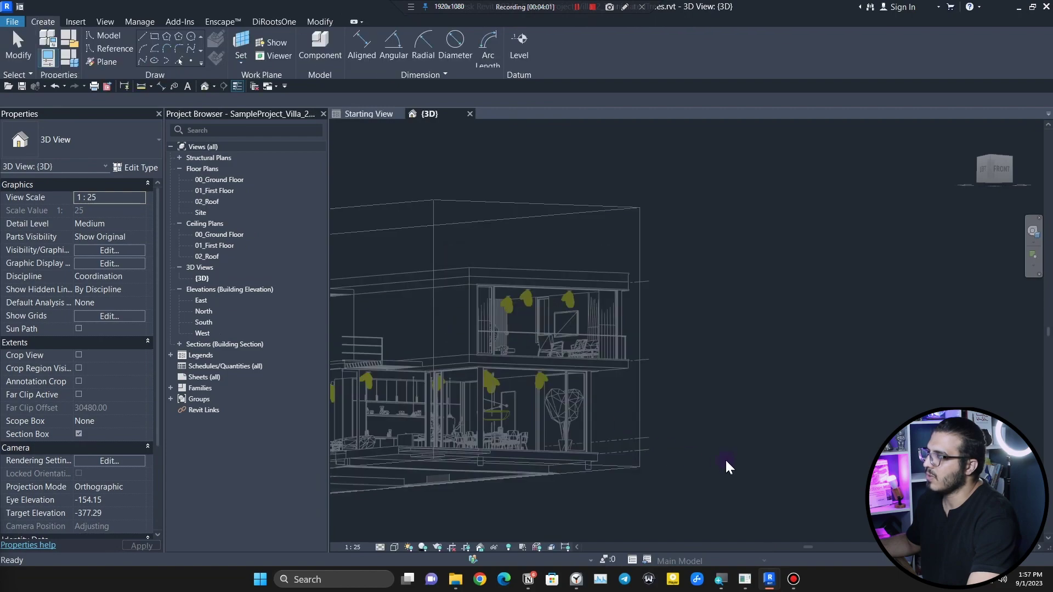
scroll(607, 430, up, 3)
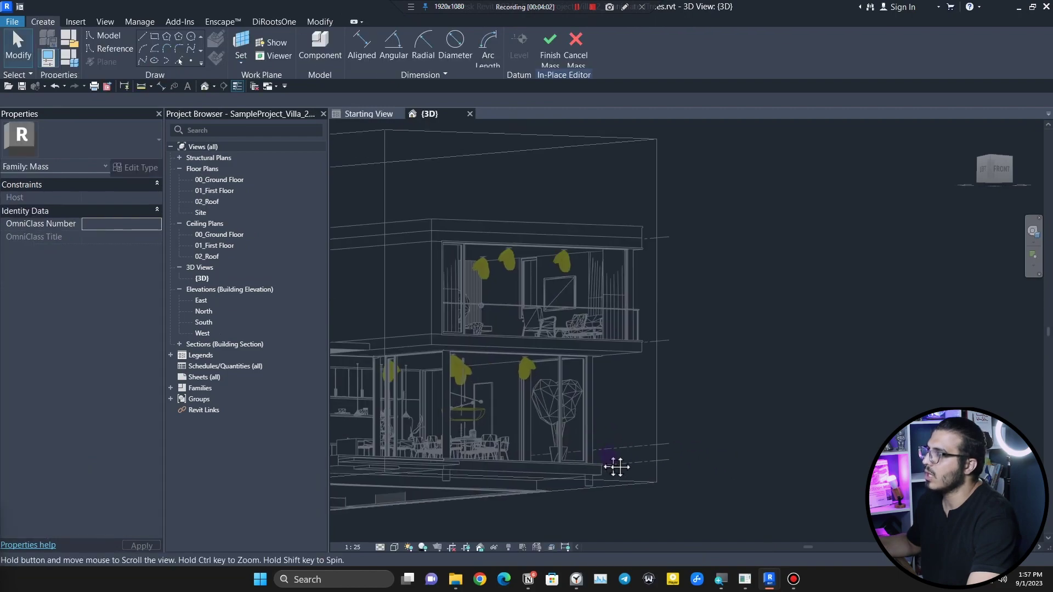
Set the work plane to the underside of the overhanging first-floor slab
click(241, 45)
scroll(577, 375, up, 5)
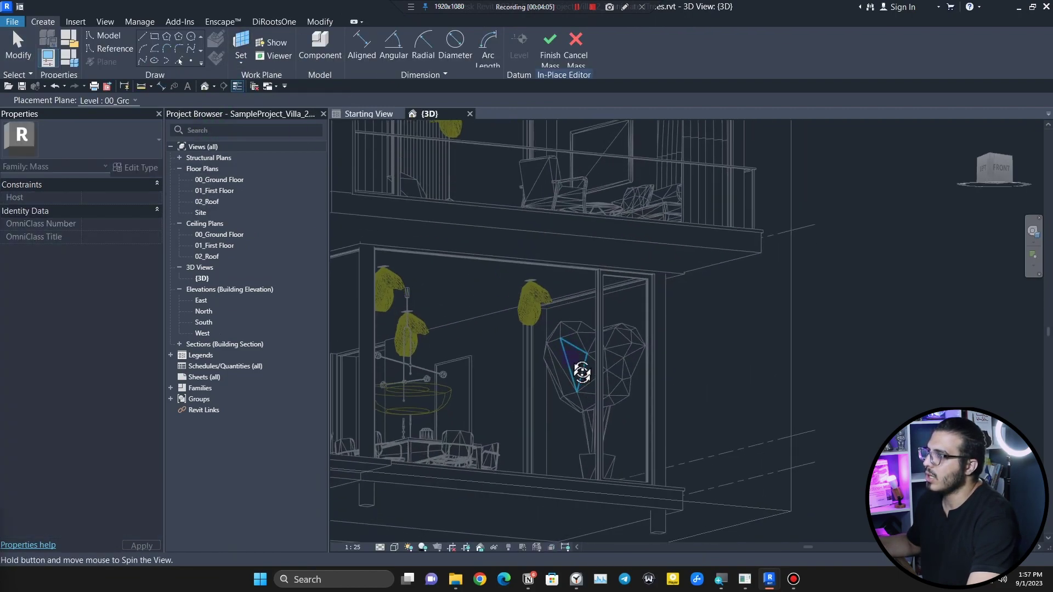
click(519, 214)
scroll(549, 272, down, 4)
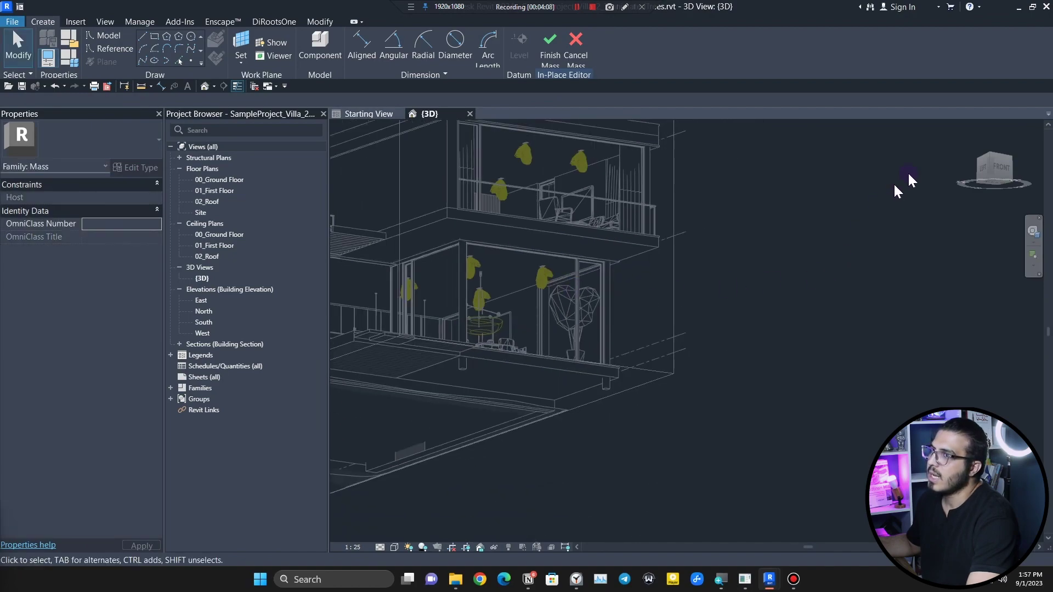
Draw two collinear horizontal reference lines with a gap between them along the overhanging slab's front edge, the first about 272 long
scroll(507, 227, up, 4)
scroll(565, 257, down, 6)
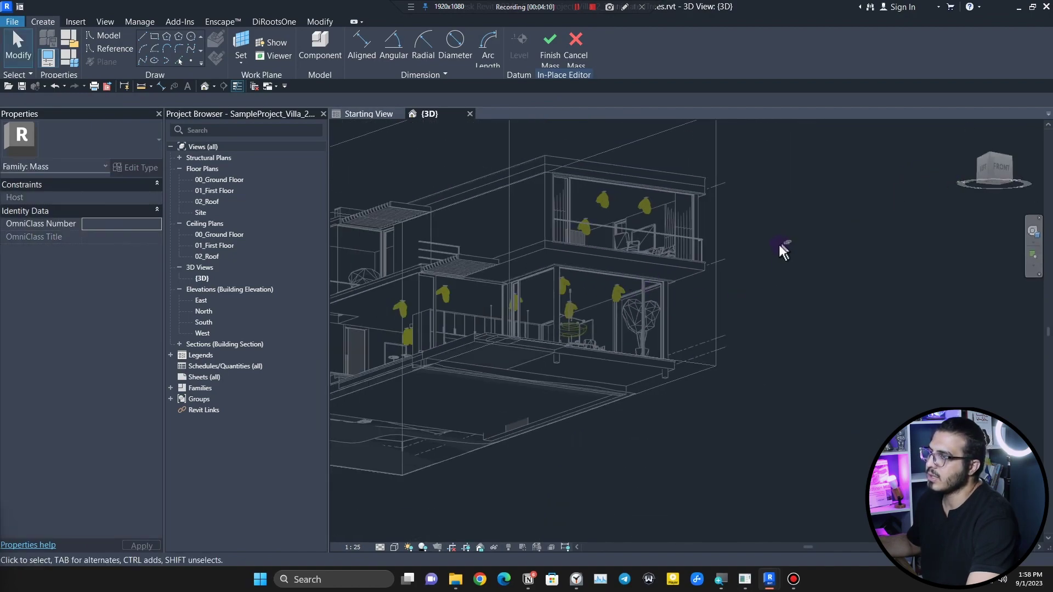
shift+middle_drag(783, 247, 795, 340)
click(994, 162)
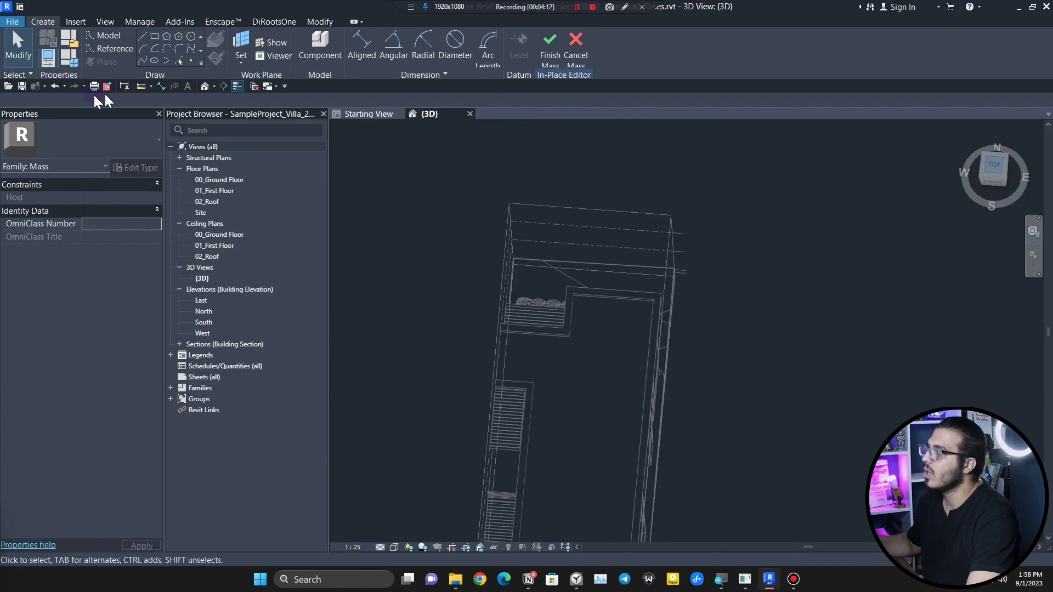
click(104, 47)
scroll(711, 488, up, 5)
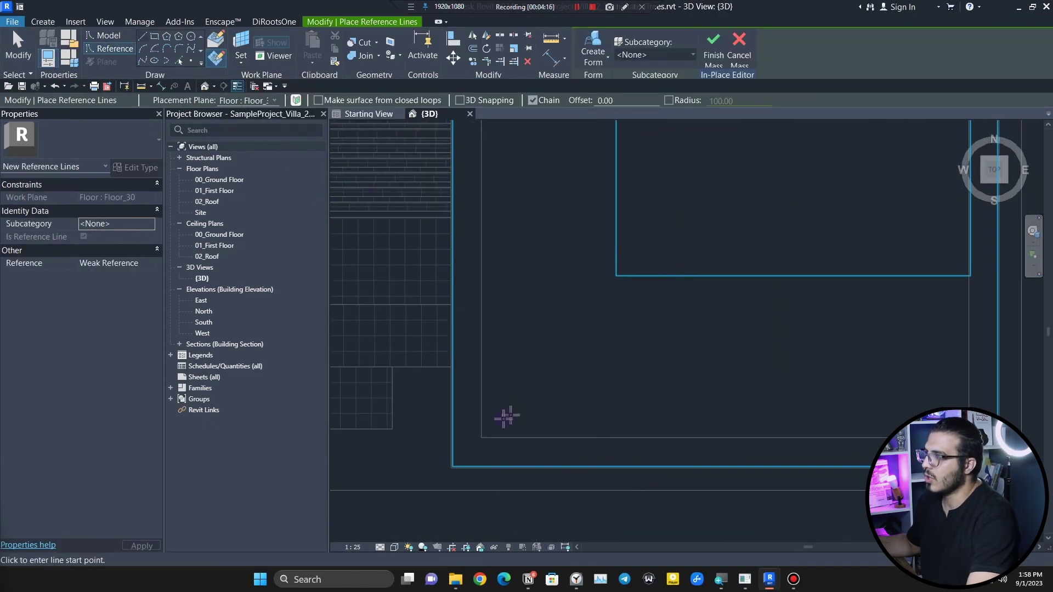
scroll(513, 423, up, 2)
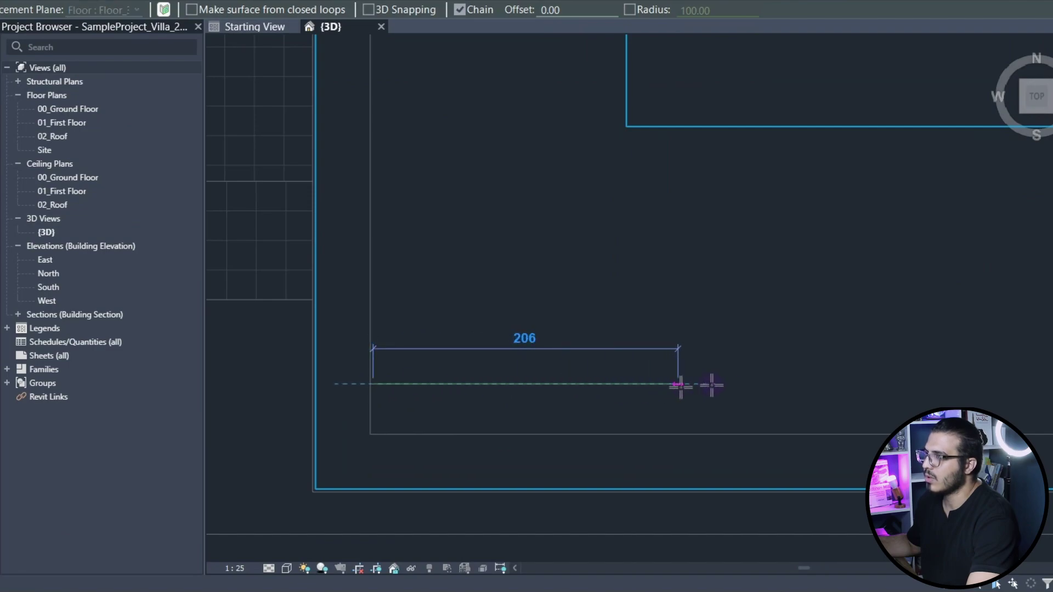
click(776, 384)
scroll(853, 492, down, 2)
middle_drag(853, 492, 508, 418)
key(Escape)
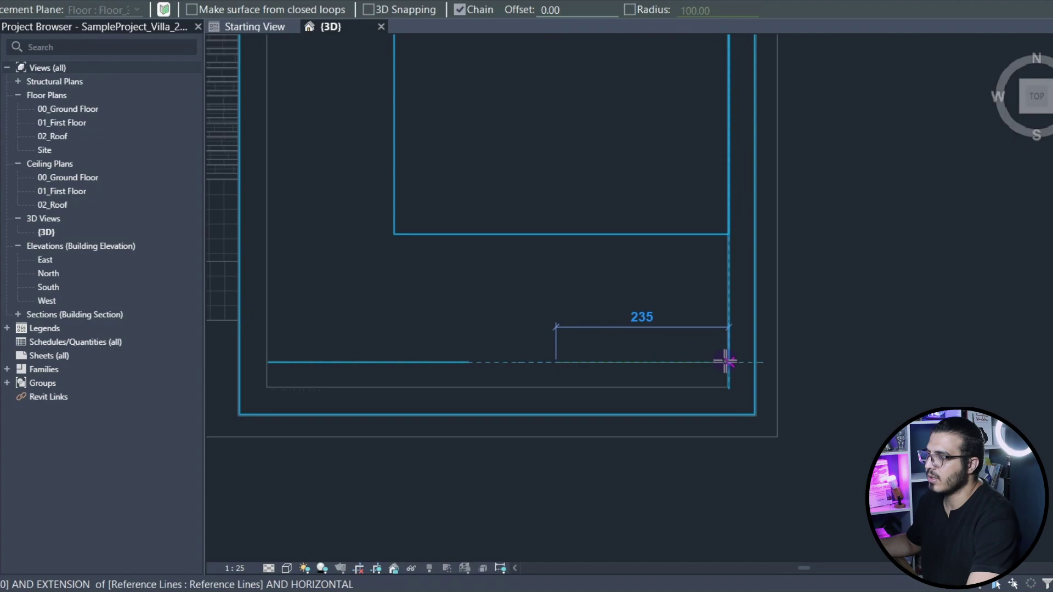
key(Escape)
key(Escape)
Create a vertical surface form from the 272-long reference line under the overhanging slab
scroll(665, 439, down, 5)
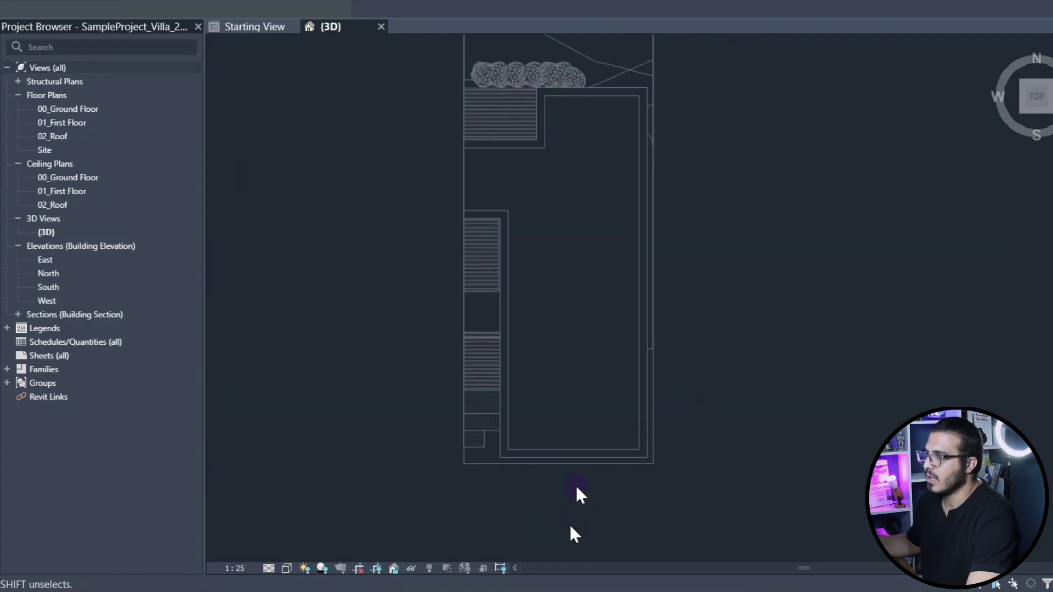
shift+middle_drag(576, 493, 581, 383)
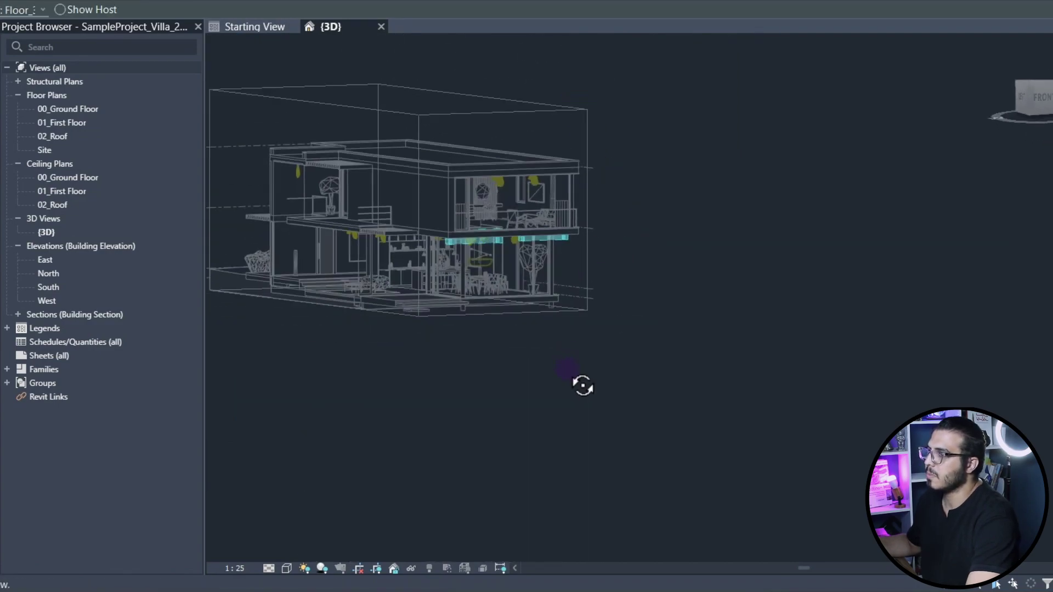
scroll(482, 312, up, 3)
shift+middle_drag(478, 312, 446, 169)
scroll(441, 149, up, 2)
key(Escape)
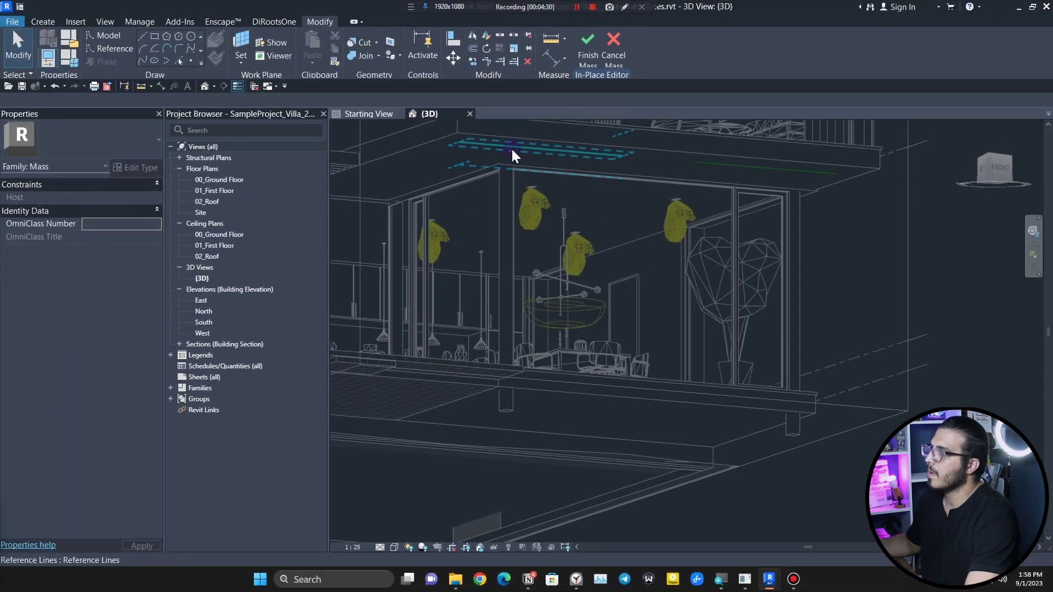
click(511, 147)
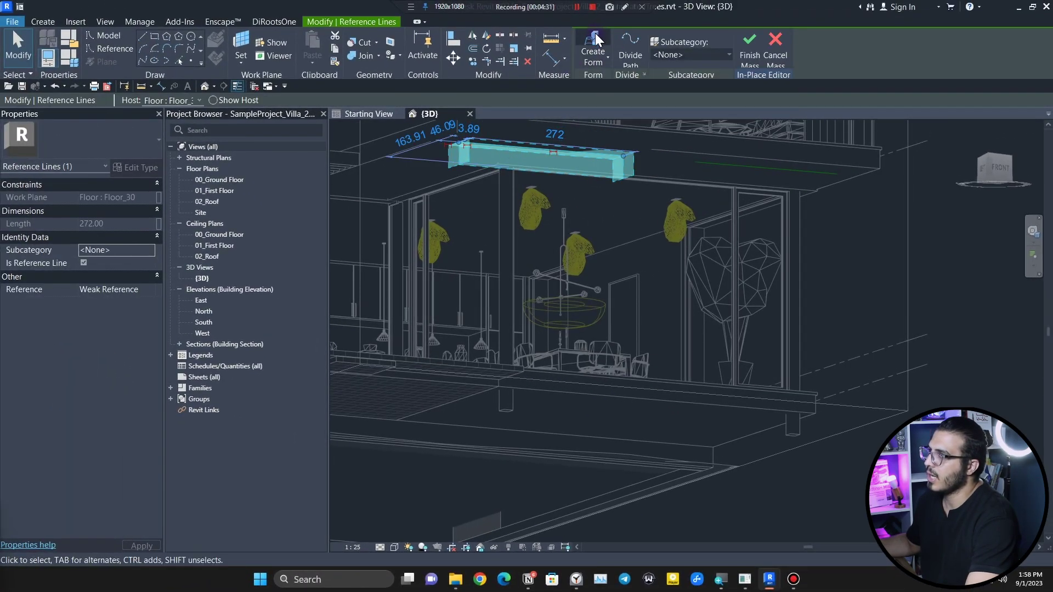
key(Escape)
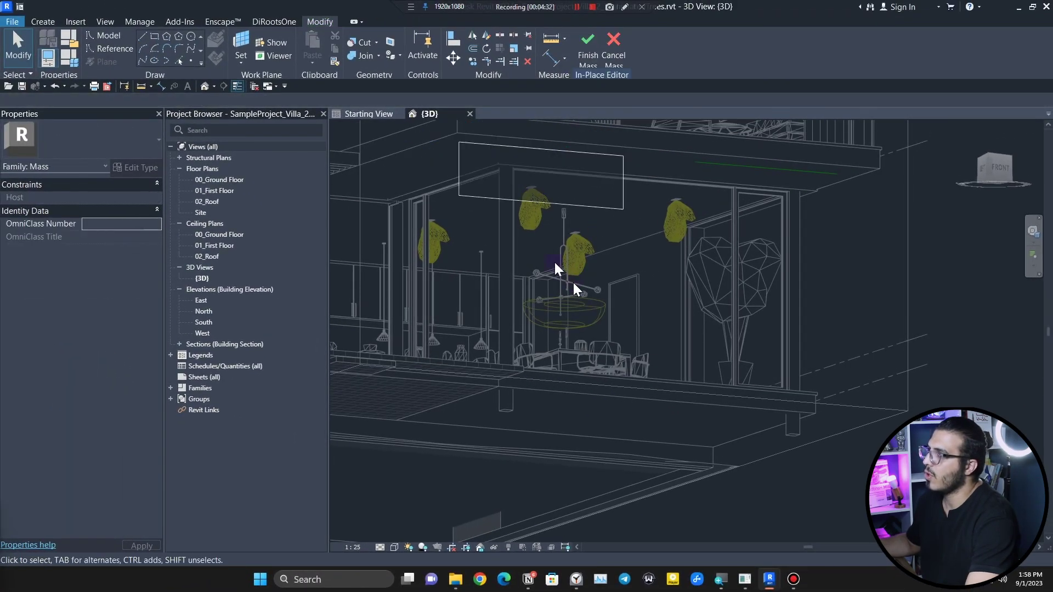
Stretch the lower edge of the first surface form down past the ground-floor slab
click(512, 197)
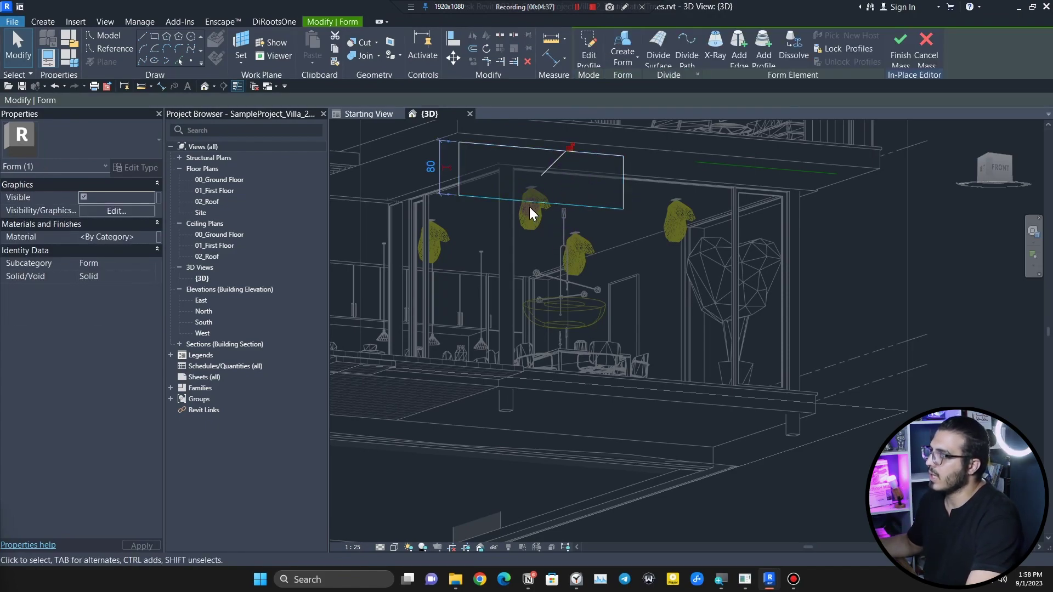
click(519, 200)
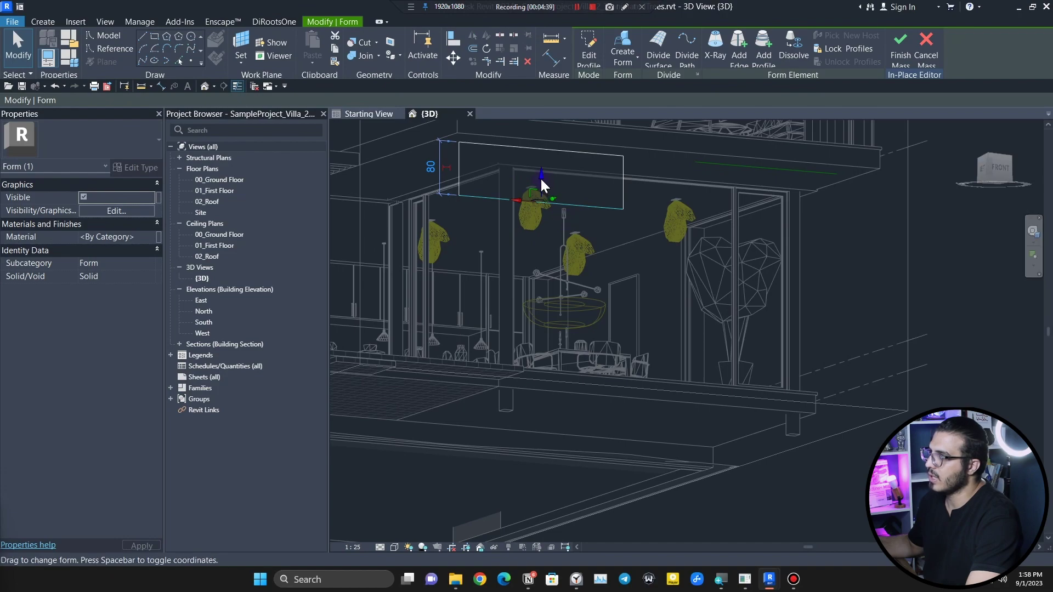
drag(556, 329, 549, 409)
shift+middle_drag(549, 408, 570, 422)
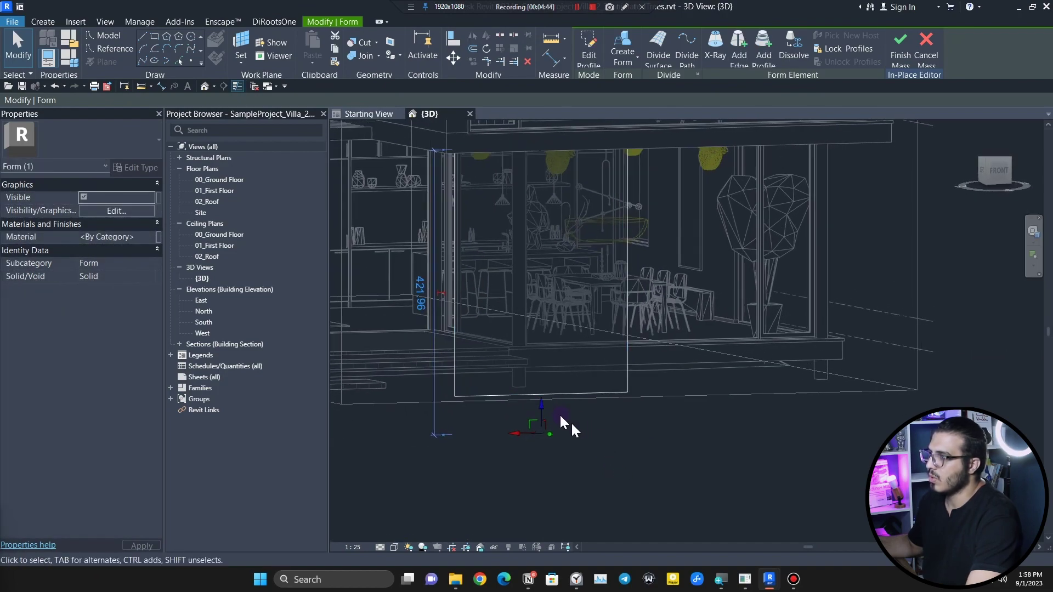
drag(541, 405, 542, 415)
middle_drag(649, 410, 456, 475)
click(531, 512)
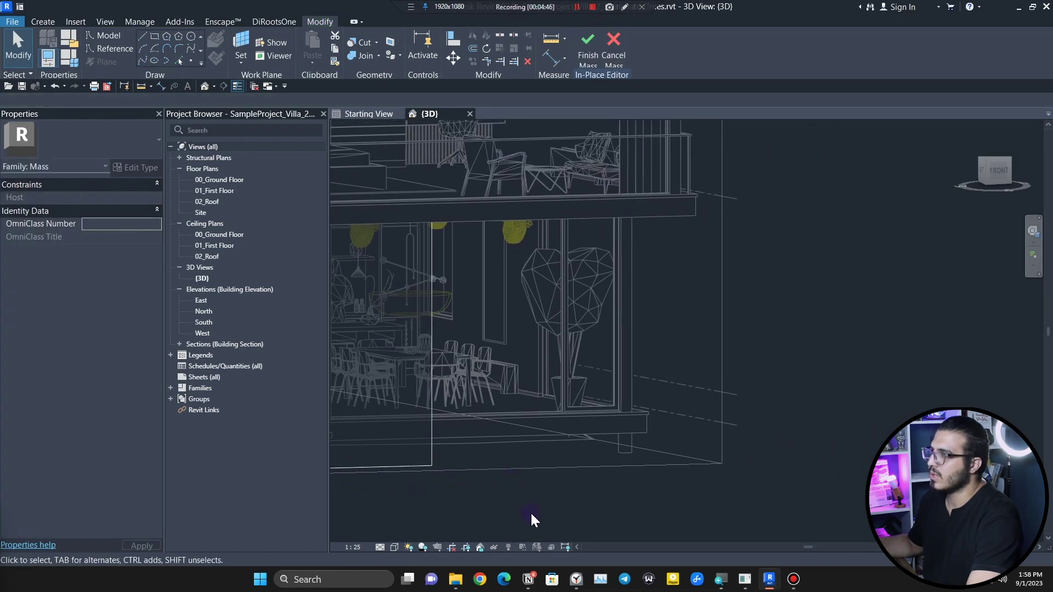
Create a second surface form from the other reference line and stretch its lower edge down past the ground-floor slab
shift+middle_drag(523, 449, 537, 462)
click(594, 235)
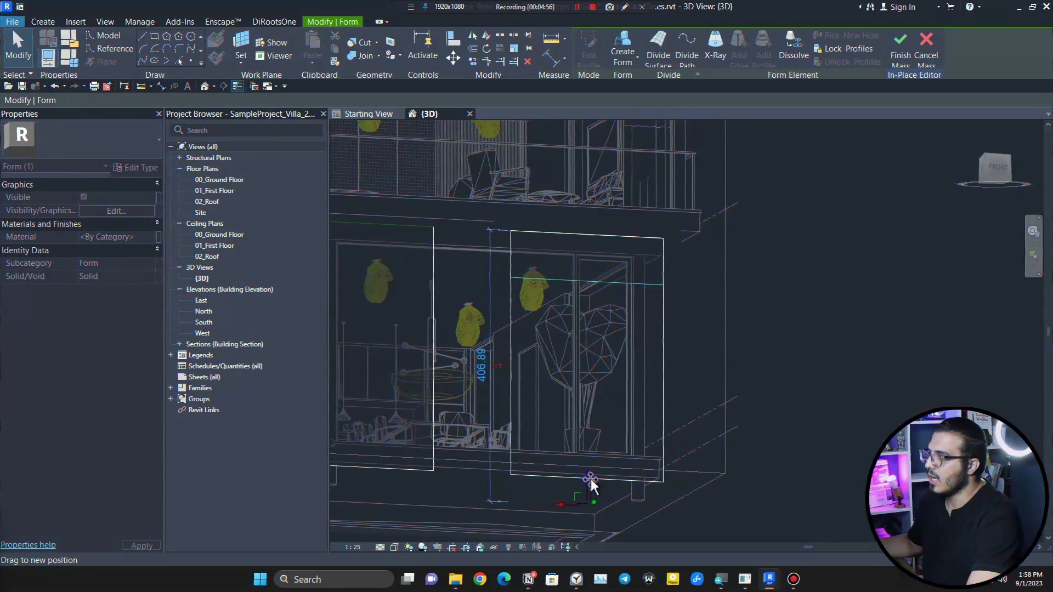
drag(587, 481, 586, 485)
click(549, 489)
scroll(549, 489, down, 3)
middle_drag(551, 489, 574, 460)
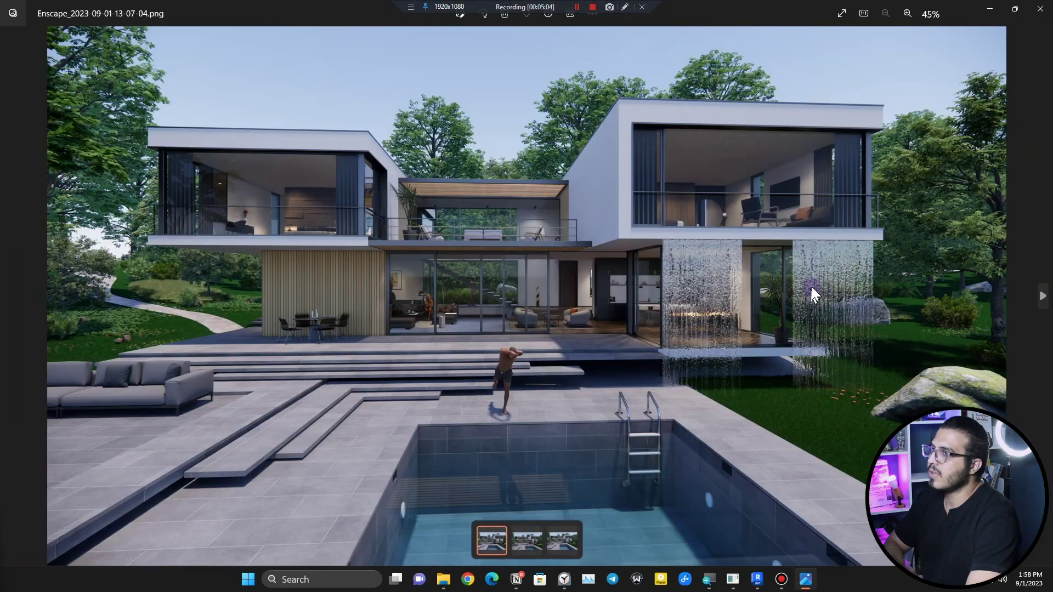
Switch to the photo viewer and compare the falling-water surfaces in the Enscape renders of the villa
scroll(812, 288, up, 5)
drag(653, 390, 668, 159)
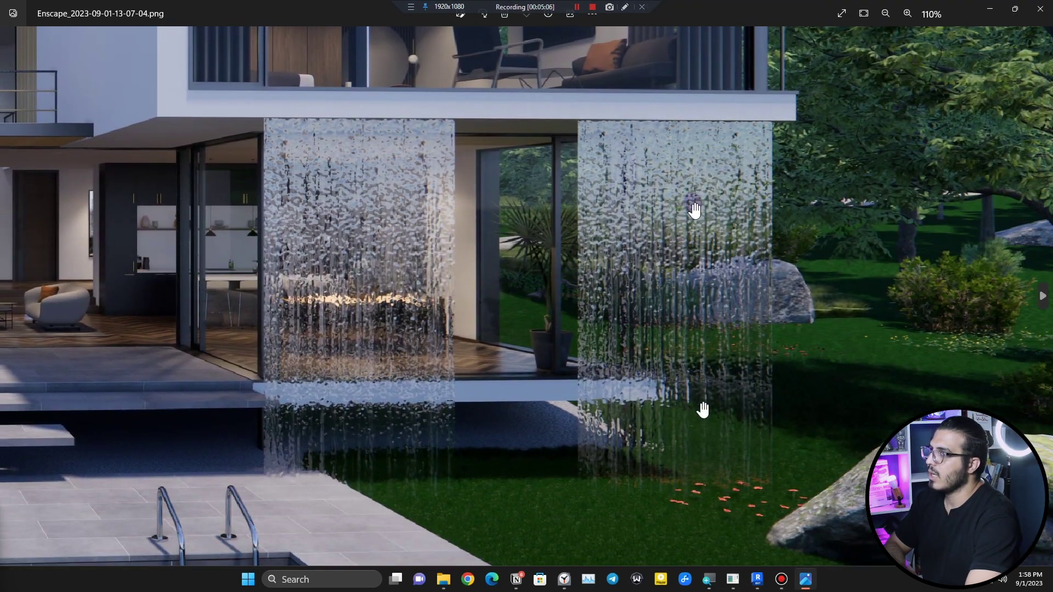
scroll(590, 347, down, 5)
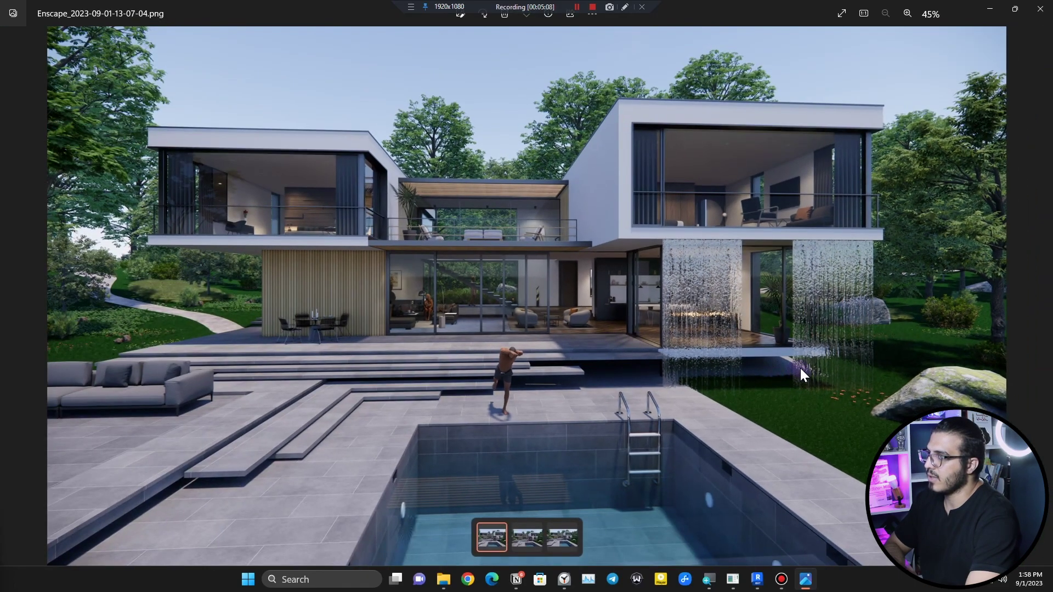
key(Right)
key(Right)
scroll(831, 288, up, 5)
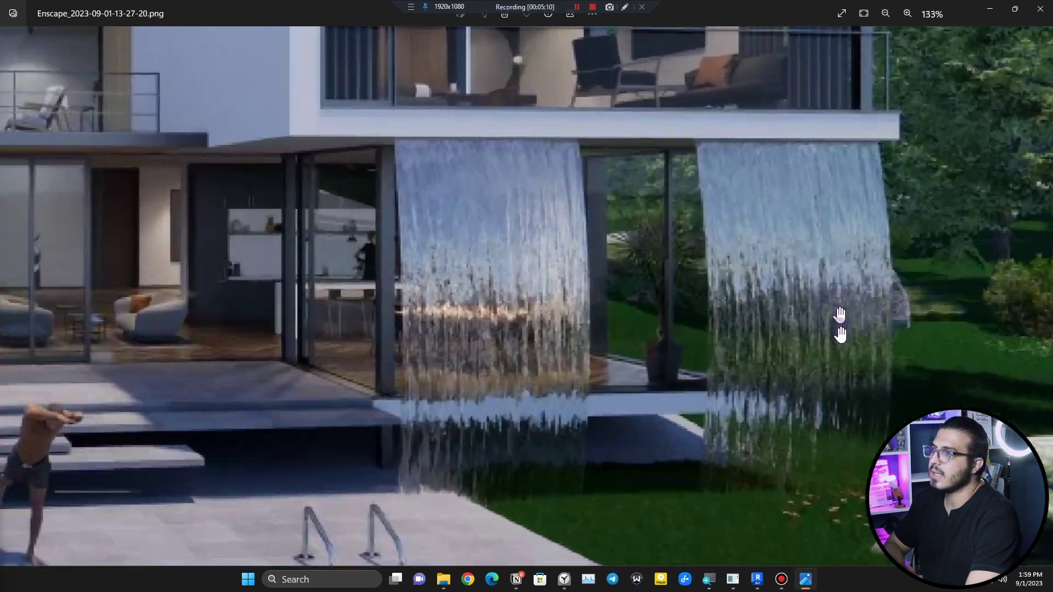
scroll(779, 422, down, 3)
scroll(786, 428, down, 4)
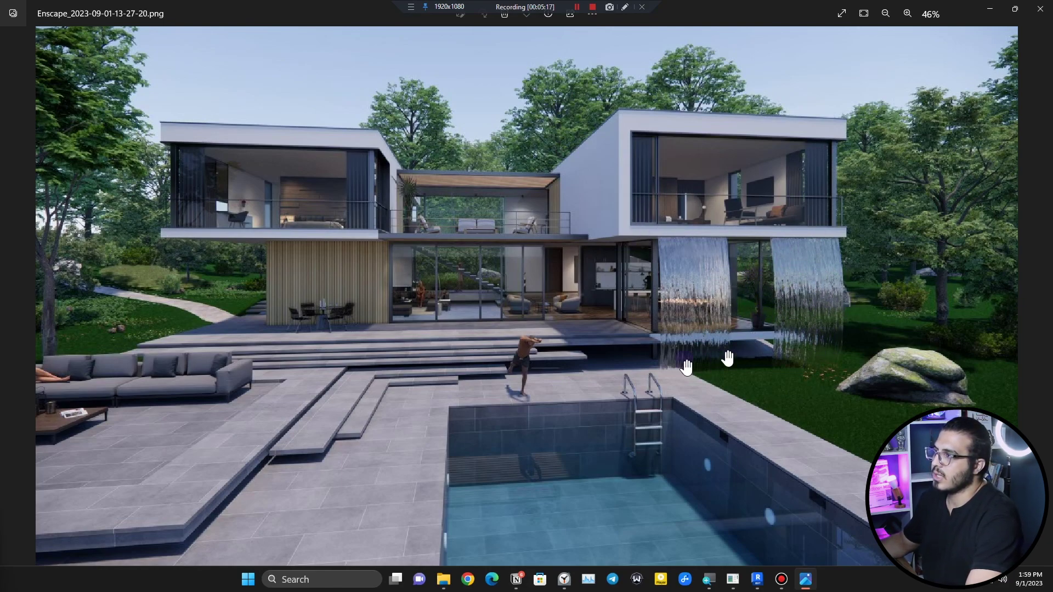
key(Left)
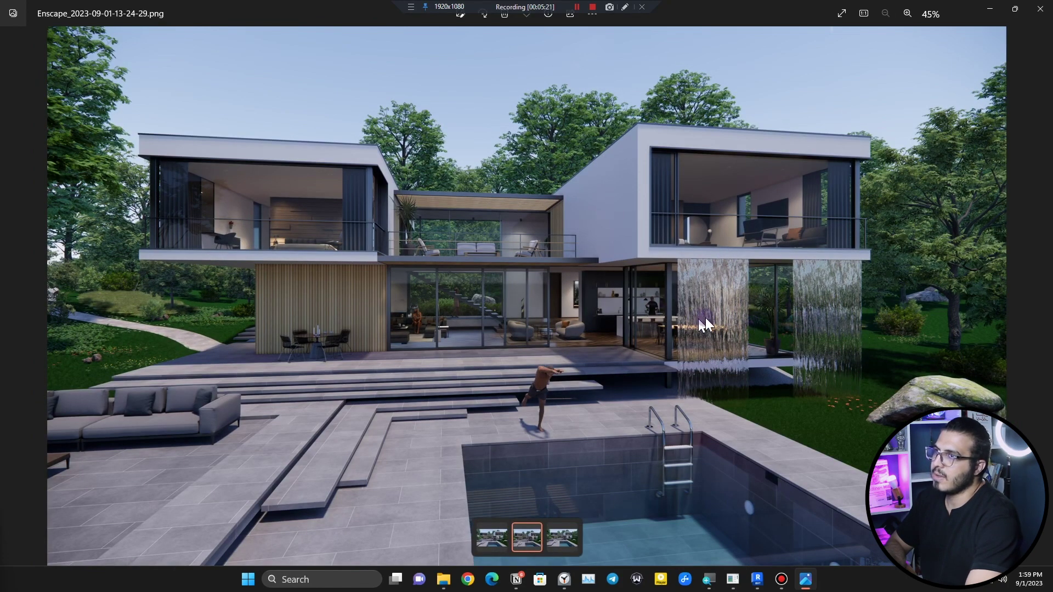
click(1040, 9)
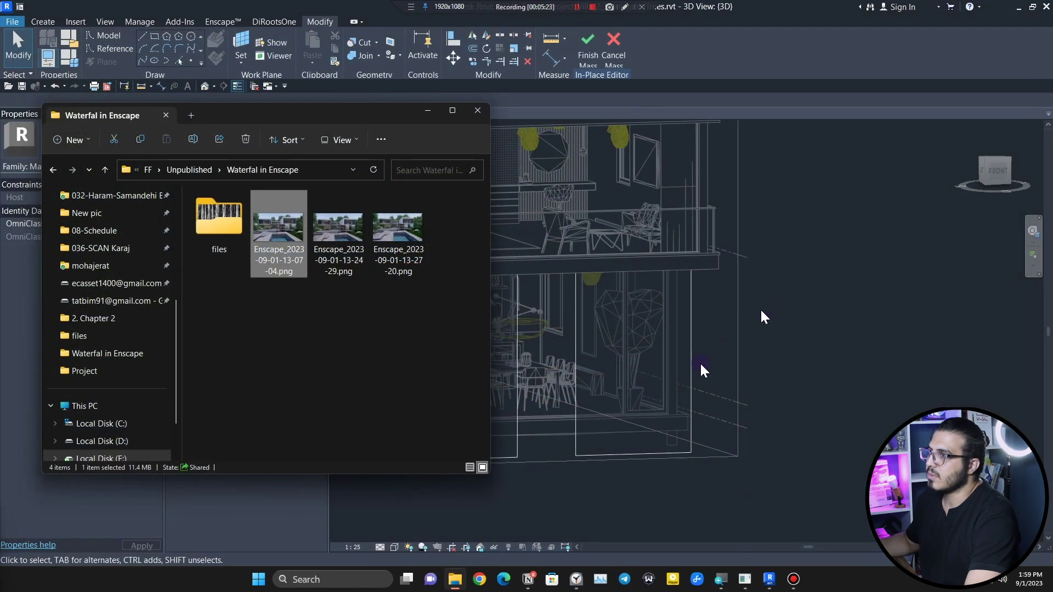
click(423, 112)
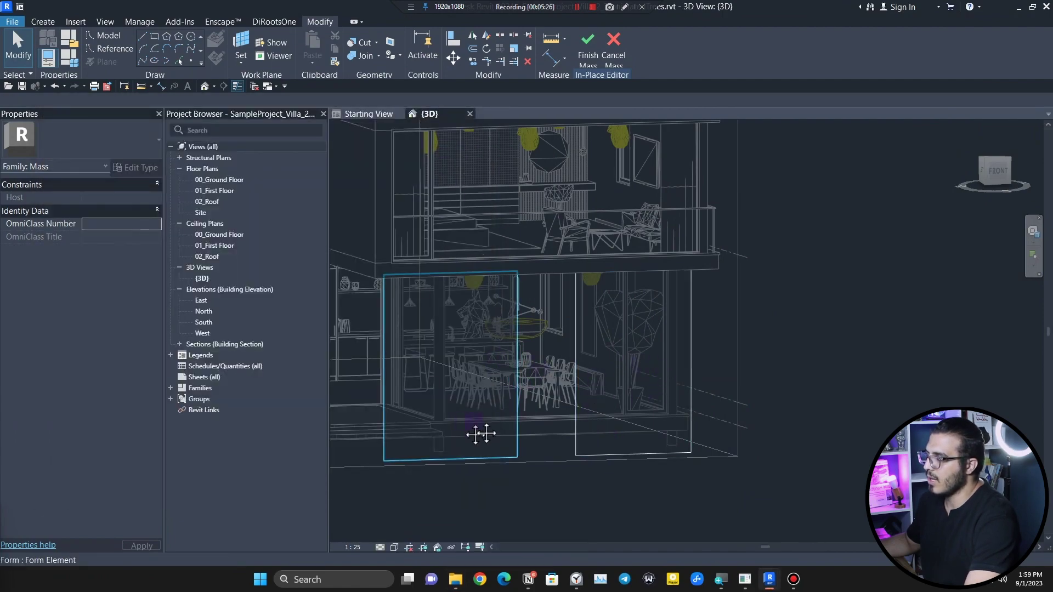
Add a horizontal profile to the surface form at the outer end of the overhang, about 82 below its upper edge
scroll(481, 434, up, 2)
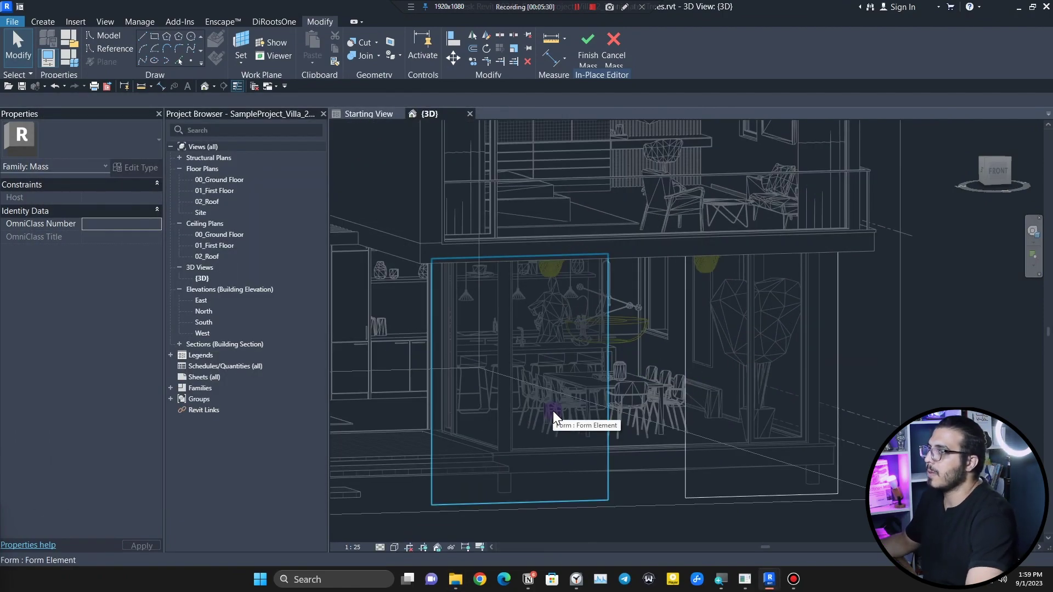
click(726, 367)
middle_drag(821, 469, 691, 426)
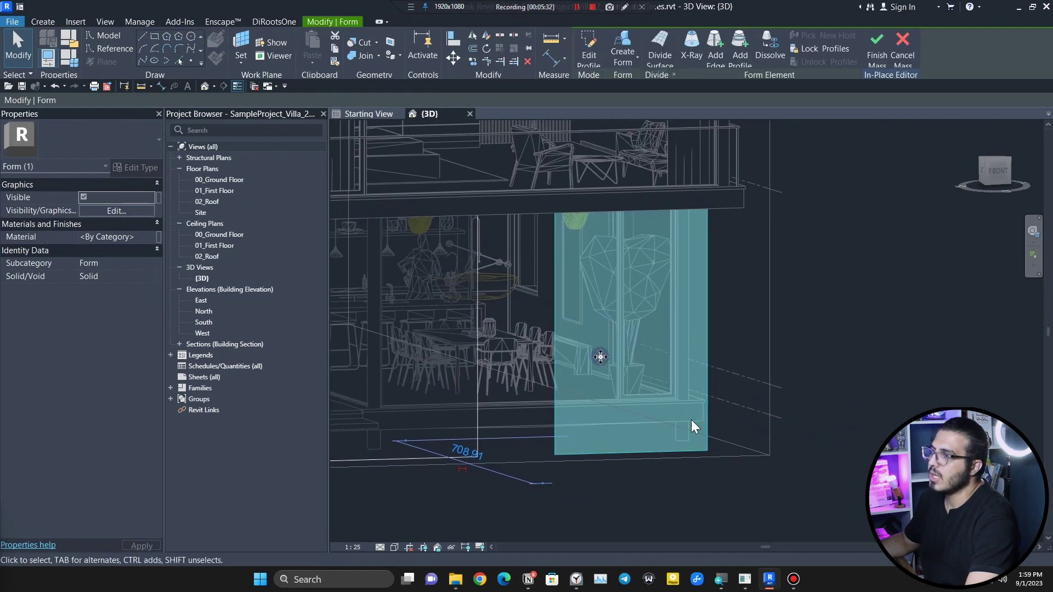
scroll(655, 327, up, 3)
scroll(647, 310, down, 2)
middle_drag(642, 321, 635, 364)
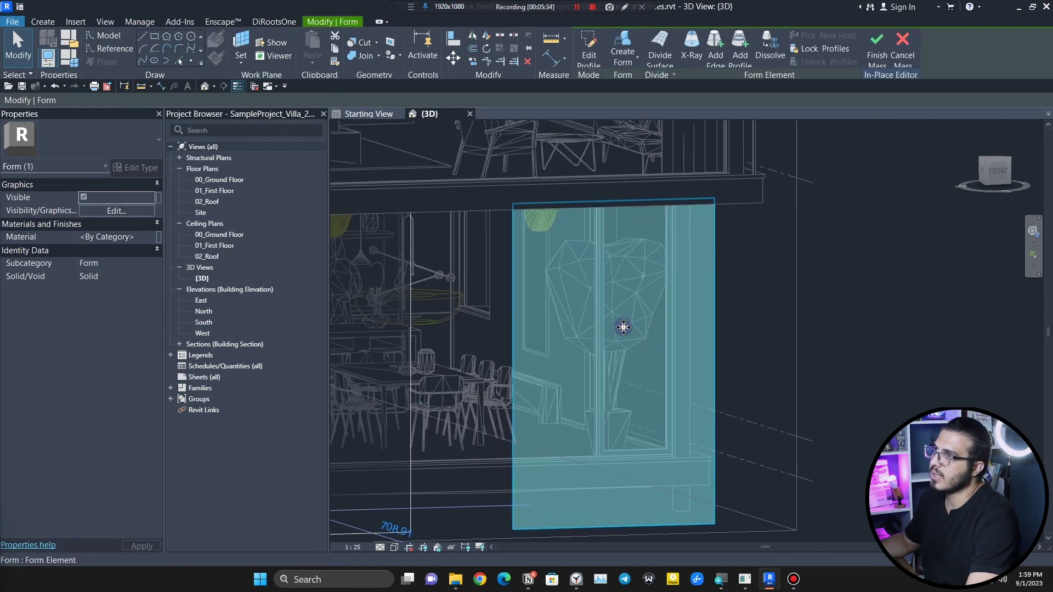
click(740, 53)
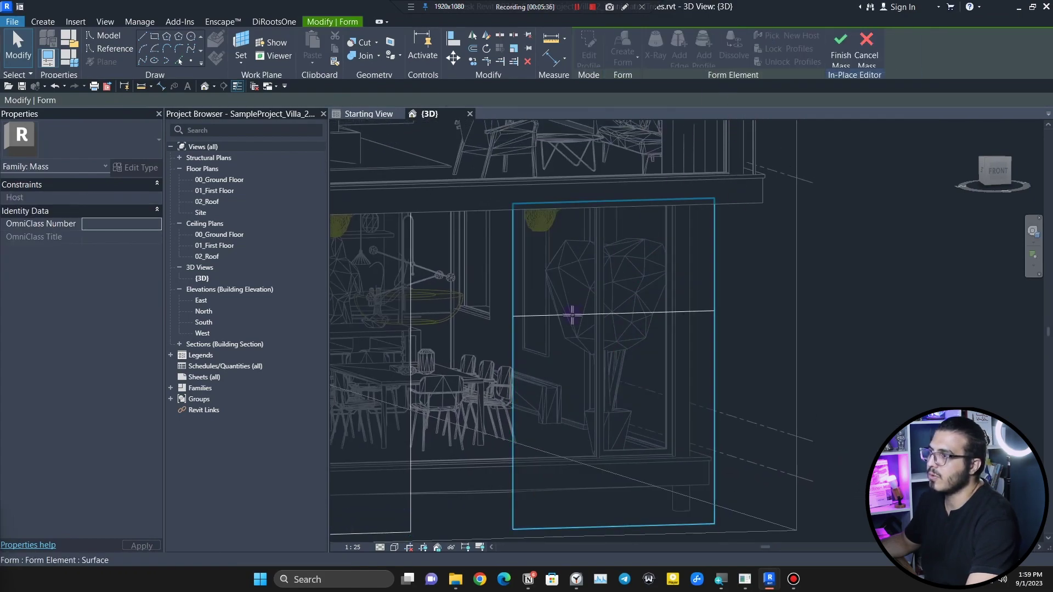
click(542, 276)
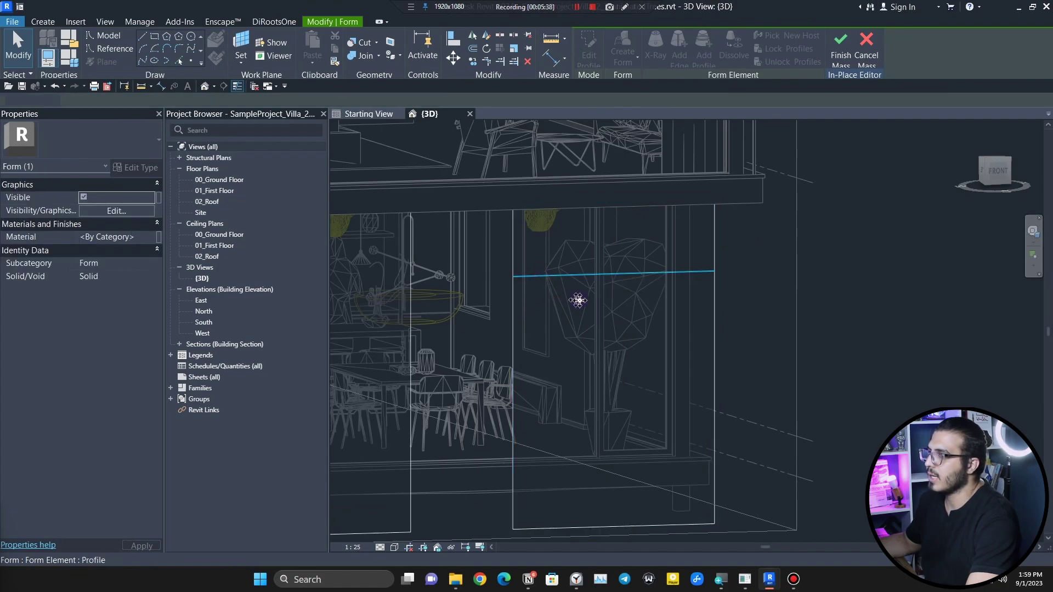
key(Escape)
Offset the added profile slightly so the surface form curves, and check its bend from the side
click(592, 273)
scroll(623, 296, up, 5)
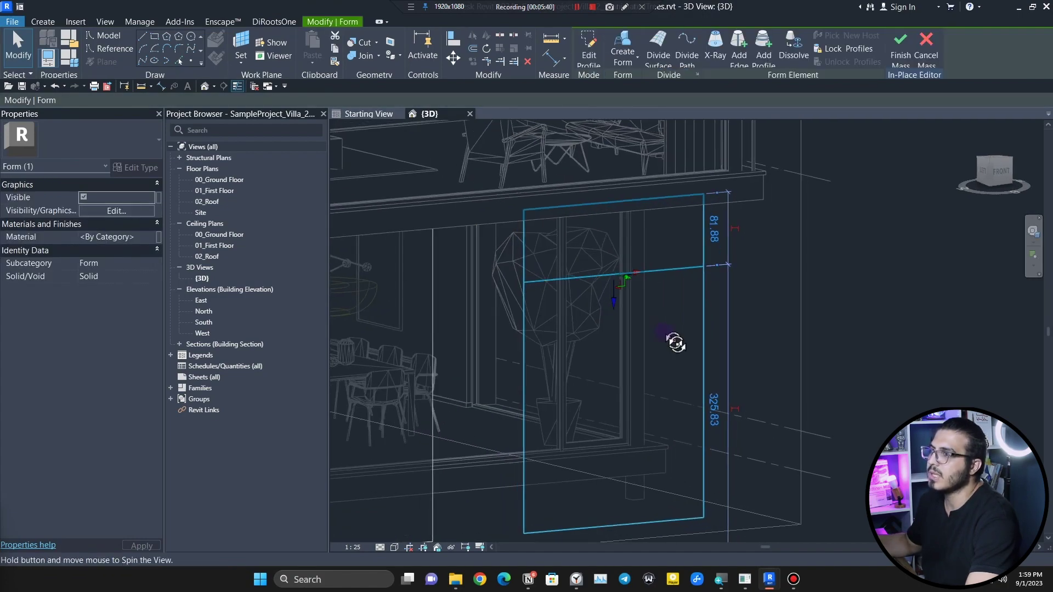
drag(627, 275, 633, 276)
click(675, 410)
scroll(676, 411, down, 6)
shift+middle_drag(670, 497, 703, 437)
scroll(627, 417, up, 5)
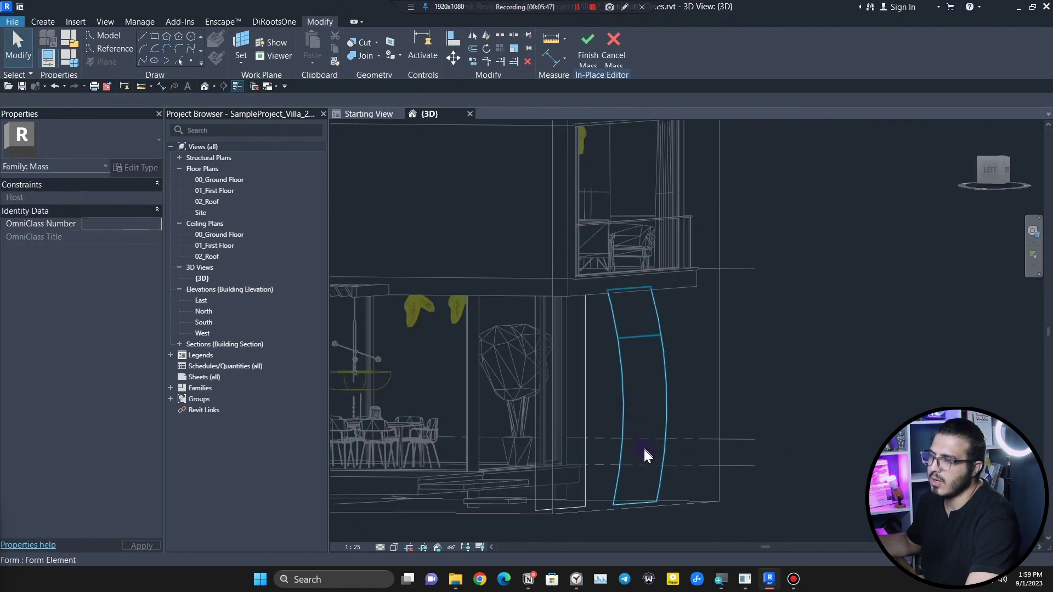
scroll(644, 450, down, 3)
shift+middle_drag(640, 454, 648, 417)
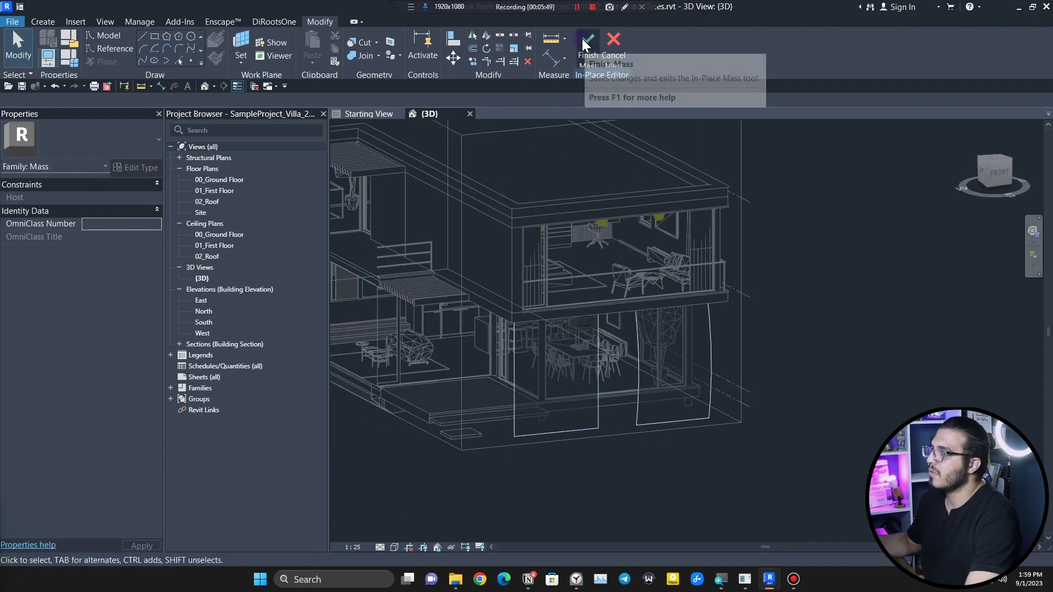
Associate the material of both surface forms with a new instance family parameter named MATERIAL
click(597, 366)
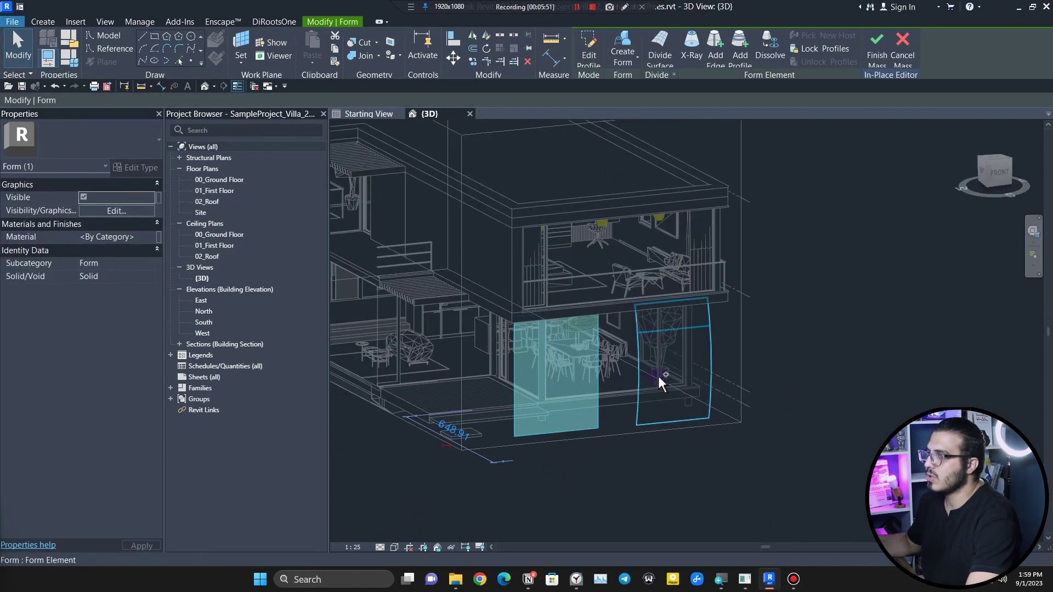
ctrl+click(658, 377)
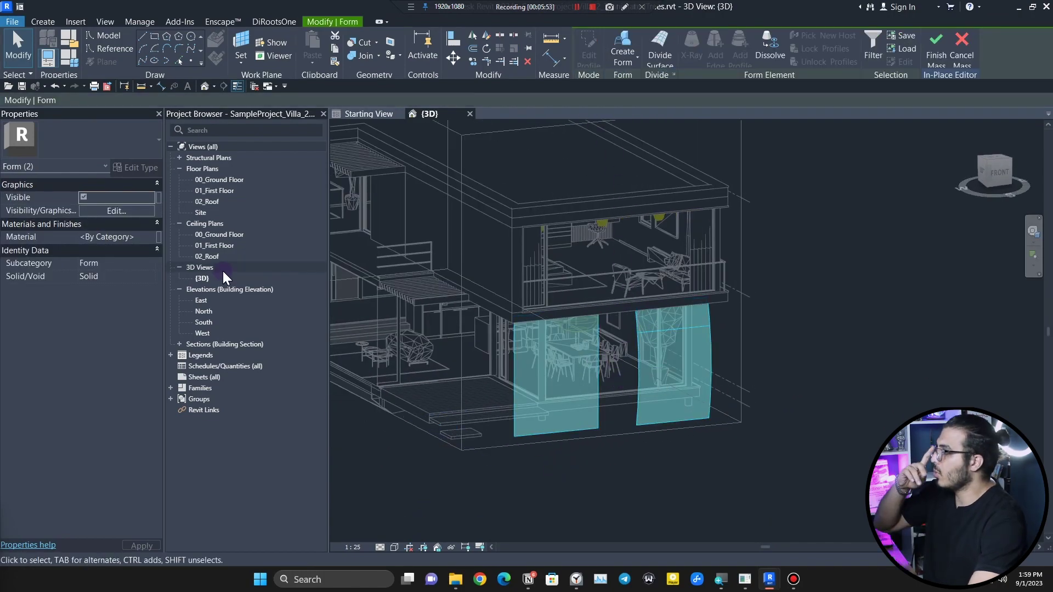
click(159, 237)
click(411, 359)
text(MATERIAL)
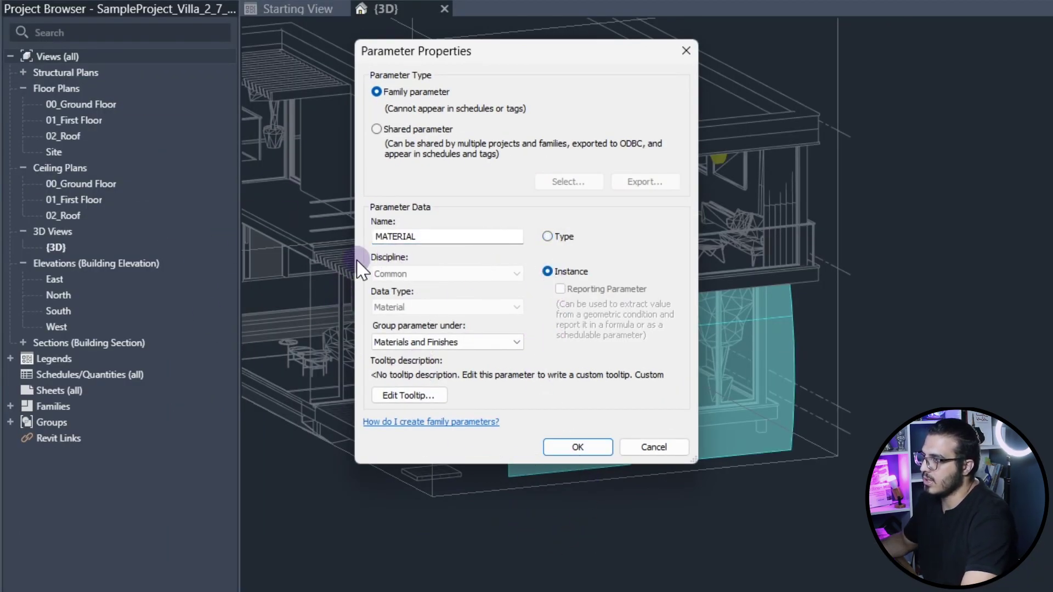
click(549, 447)
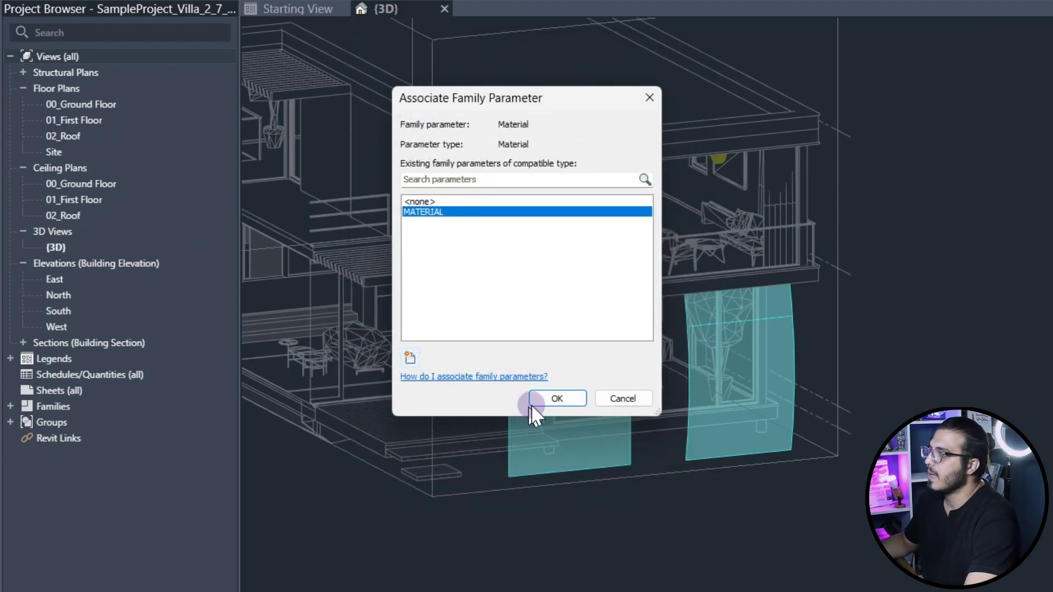
click(535, 403)
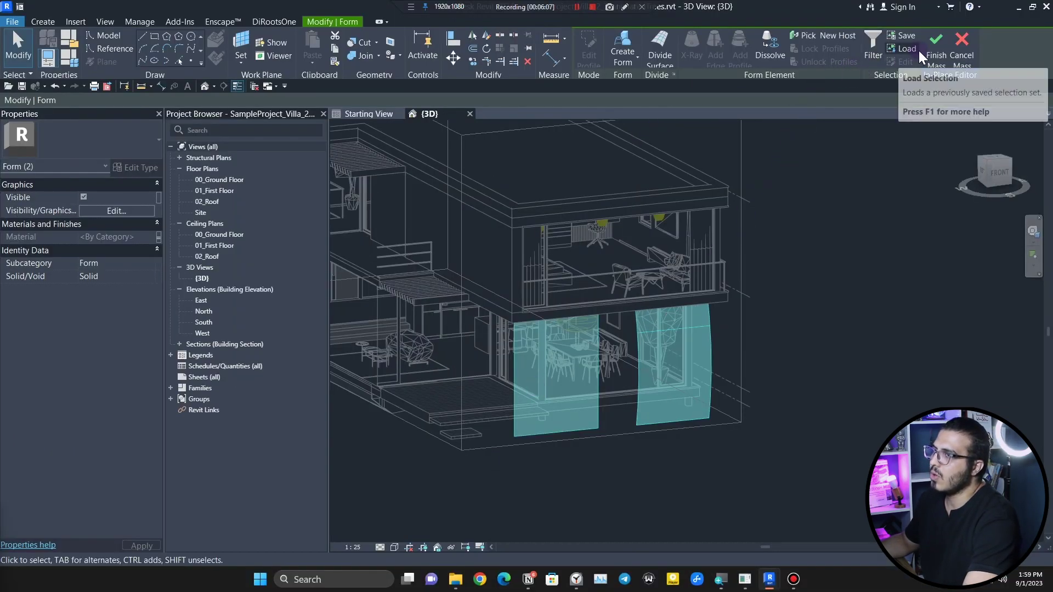
Finish the in-place mass containing the two waterfall surfaces
click(919, 50)
key(Escape)
click(937, 46)
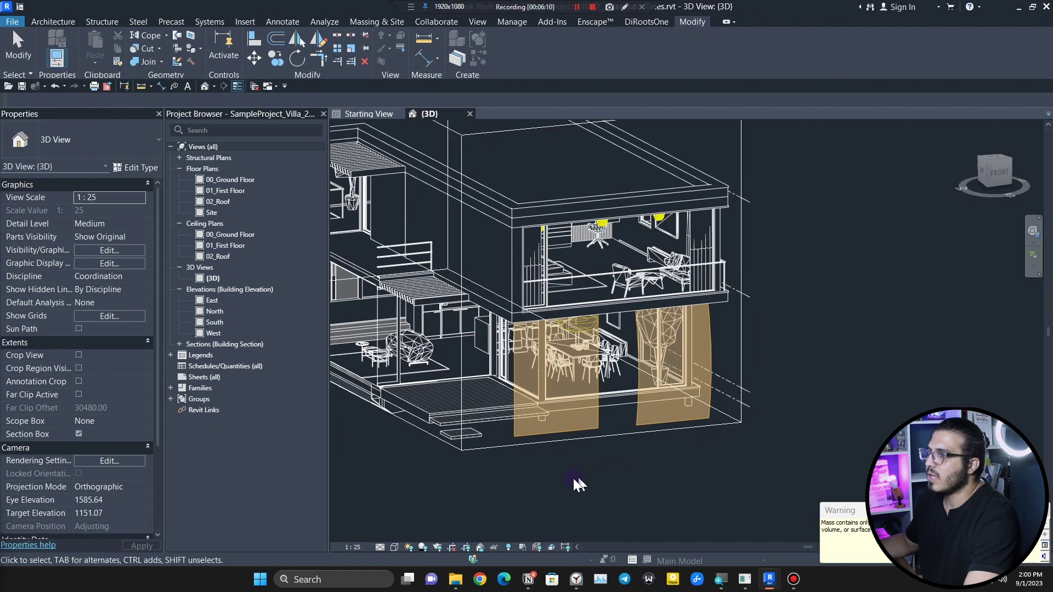
scroll(608, 455, up, 5)
scroll(607, 455, down, 3)
mouse_move(596, 462)
middle_down()
mouse_move(575, 464)
mouse_move(628, 459)
mouse_move(608, 463)
middle_up()
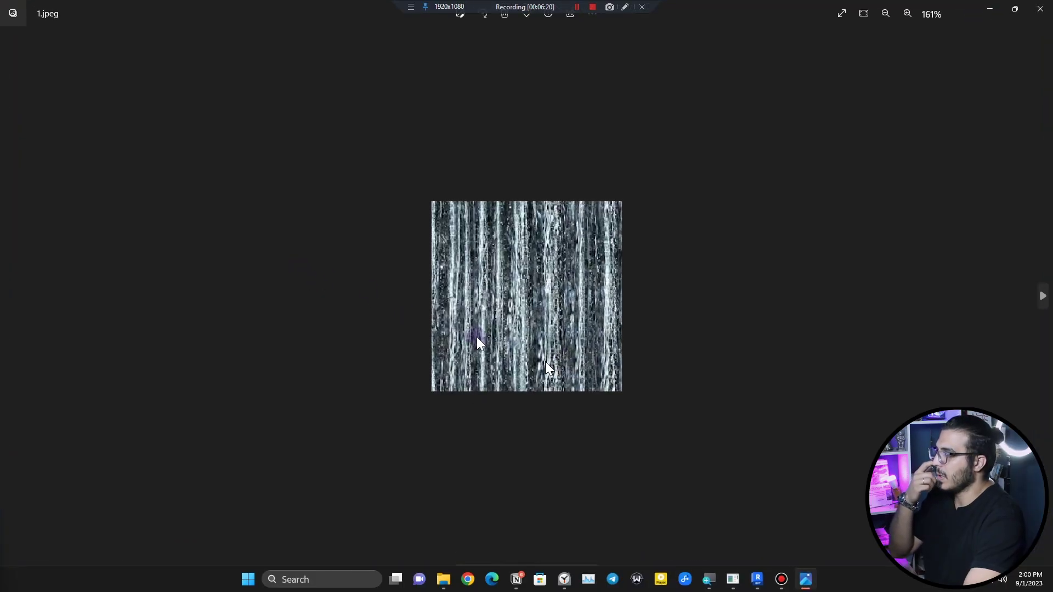
Examine the waterfall texture images 1.jpeg, 2.png, Solid_noise(15,16,1_2).png and Solid_noise_n(15,16,1_2).png in the photo viewer, then return to Revit
scroll(512, 305, down, 5)
key(Right)
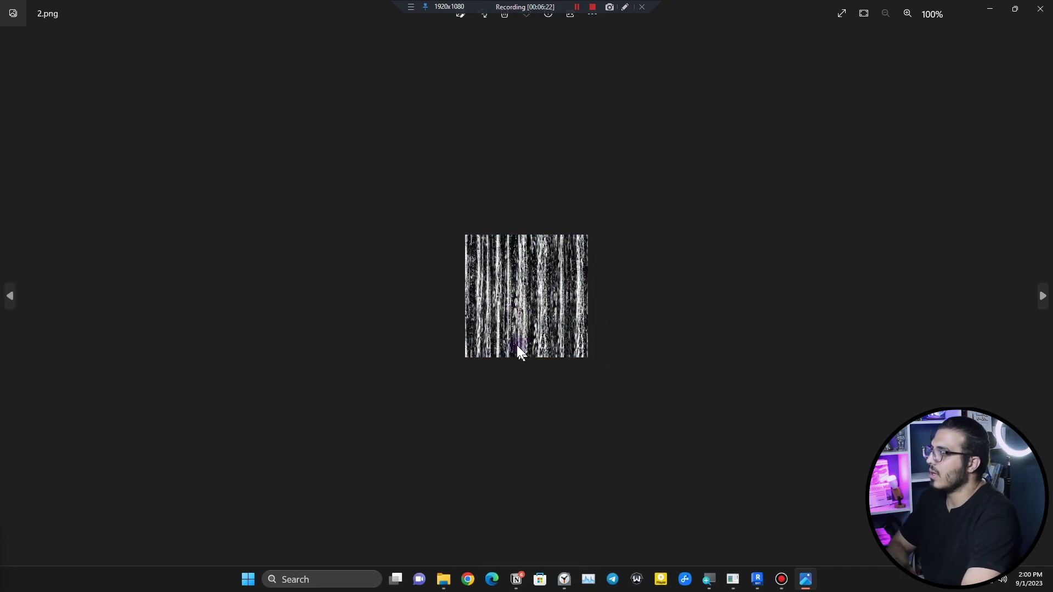
scroll(510, 317, up, 5)
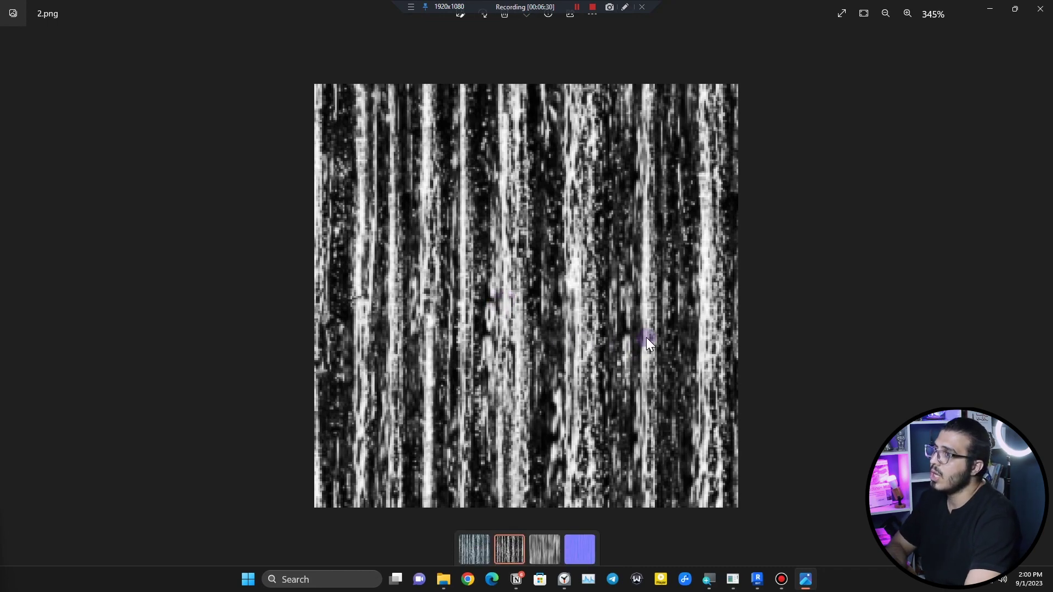
scroll(646, 338, down, 5)
key(Right)
scroll(543, 433, up, 2)
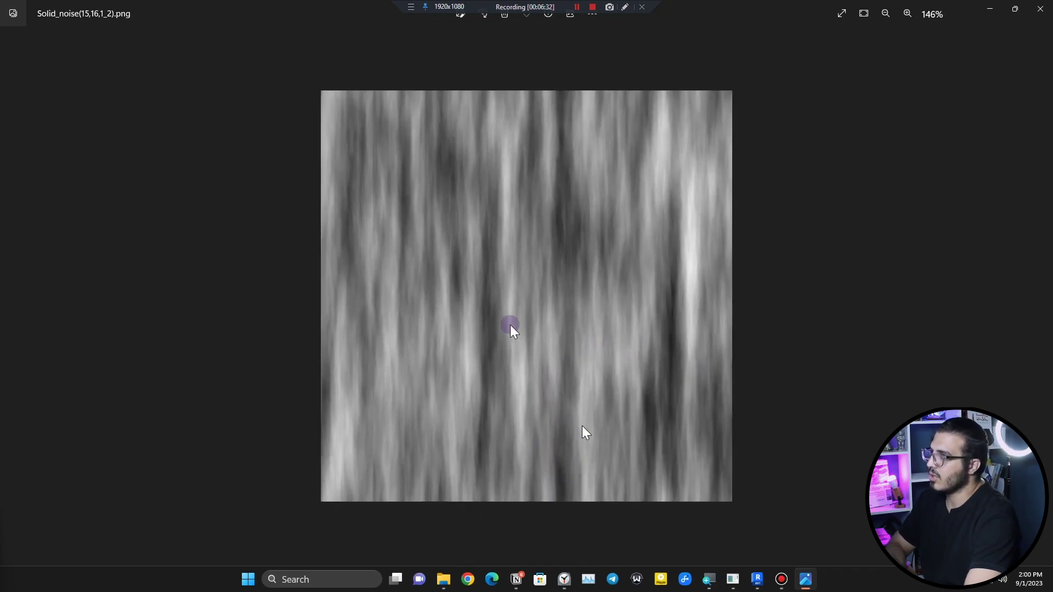
scroll(512, 232, down, 2)
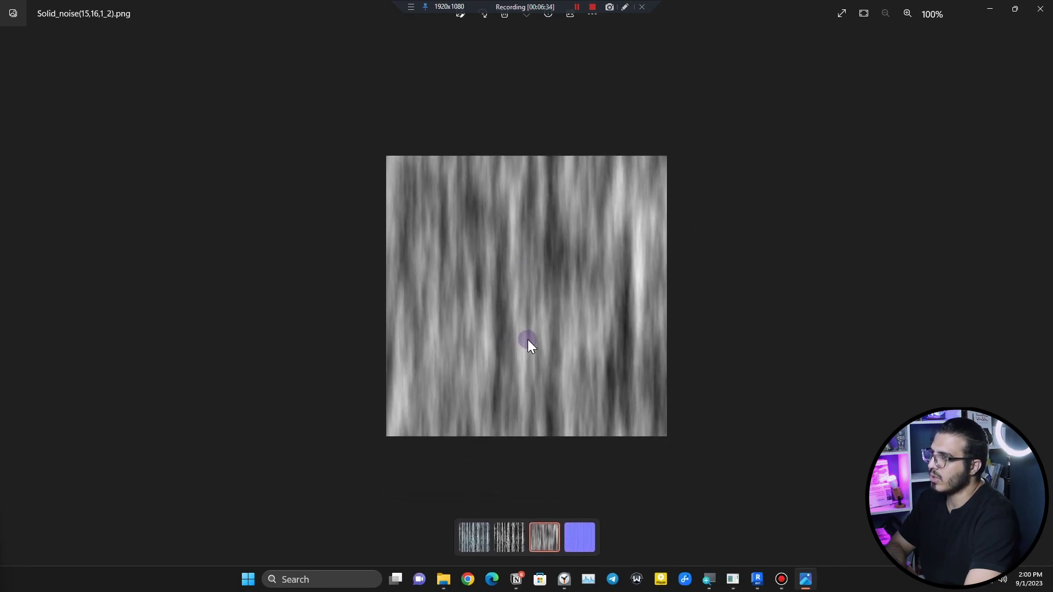
key(Right)
scroll(585, 294, up, 4)
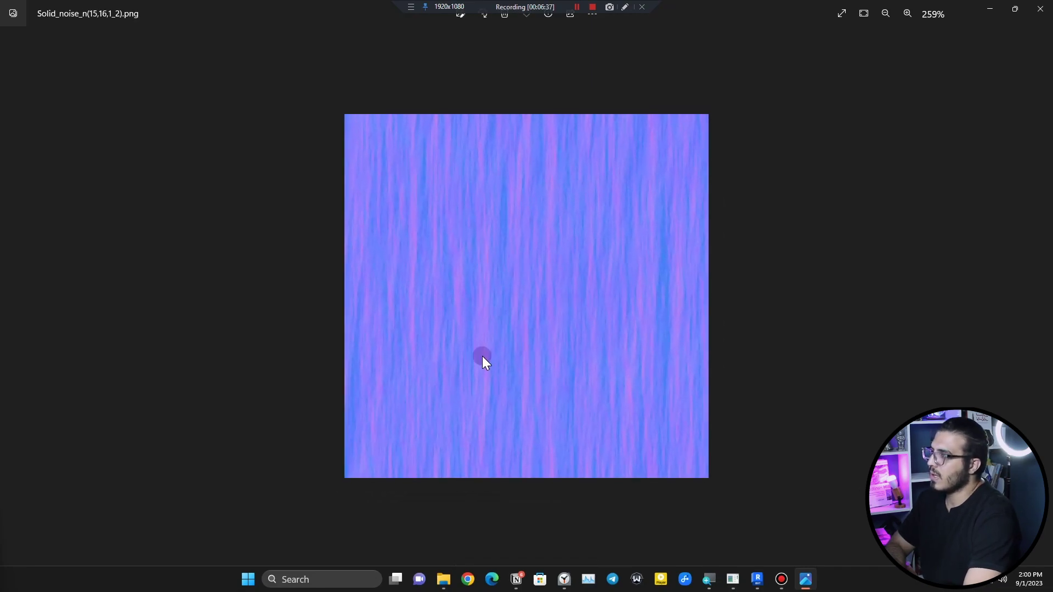
scroll(483, 358, down, 4)
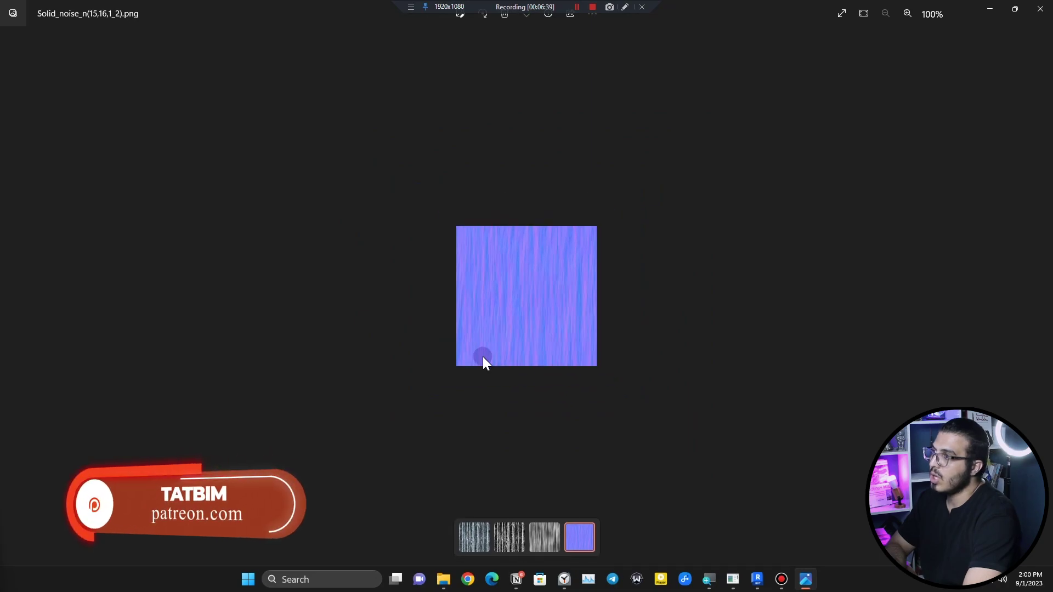
key(Left)
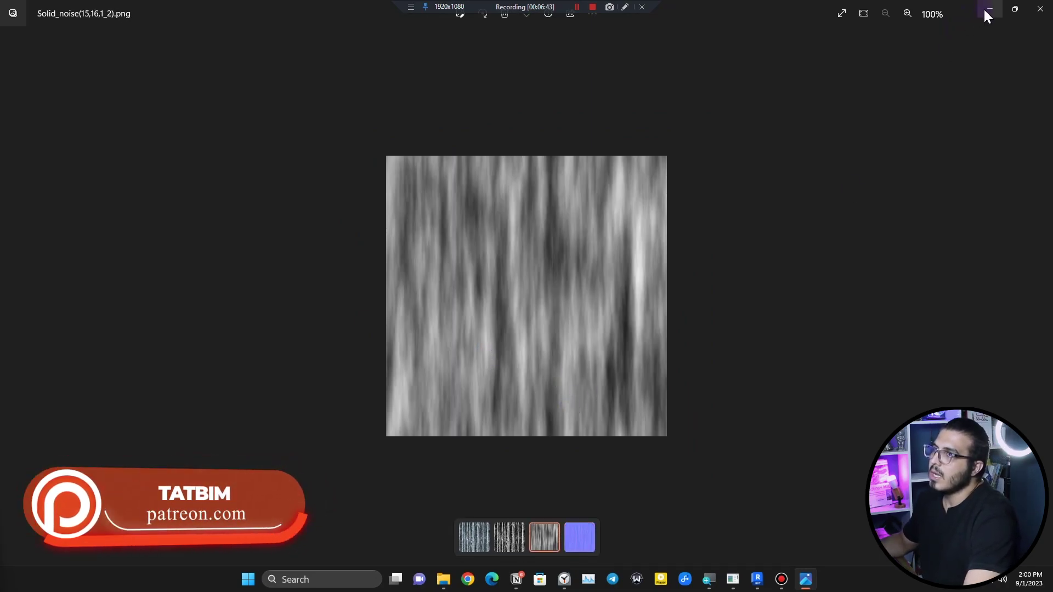
click(475, 535)
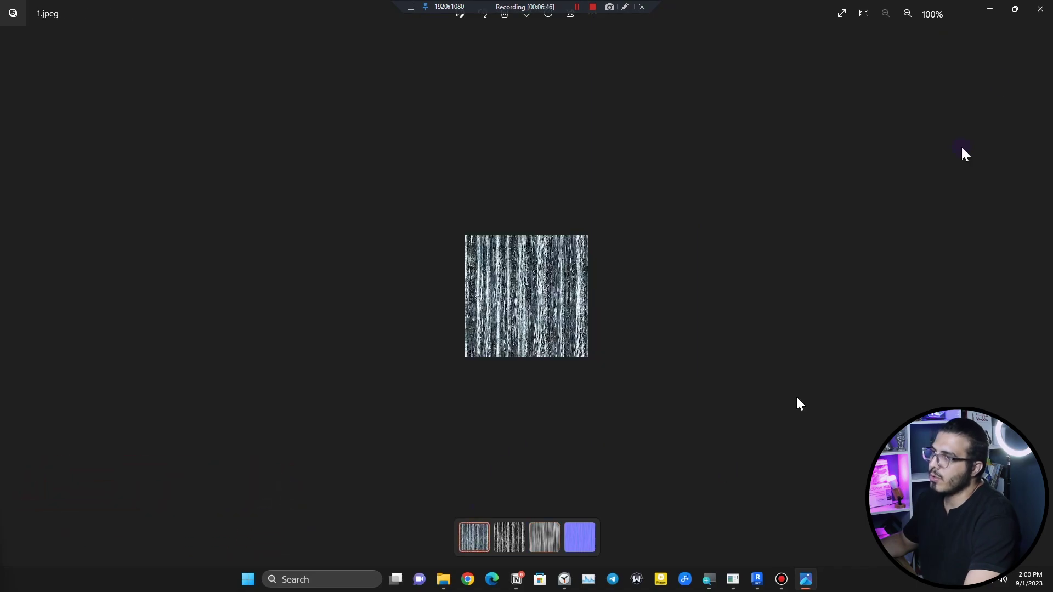
click(996, 13)
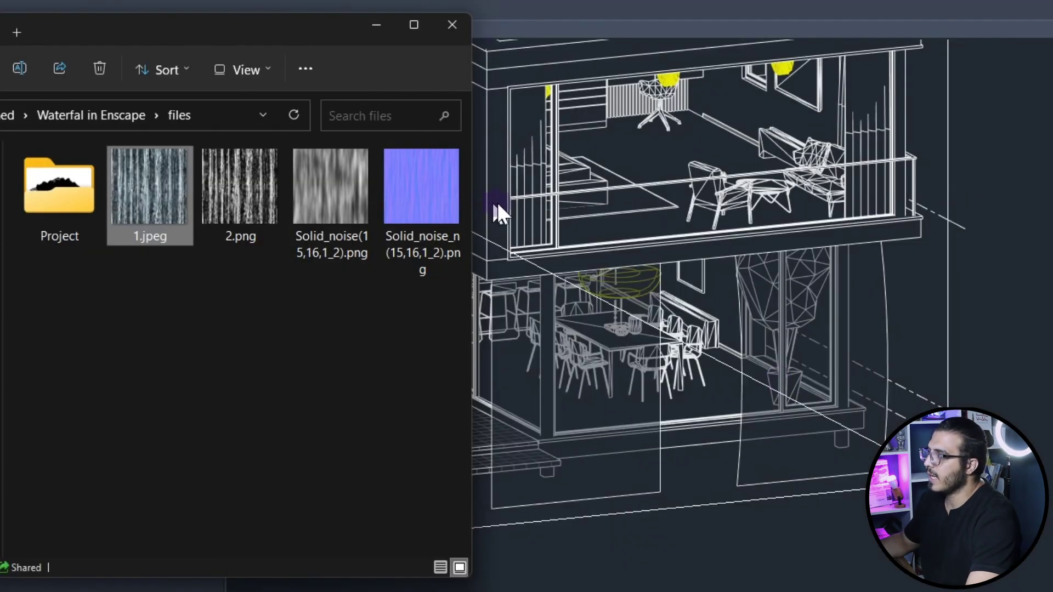
click(377, 24)
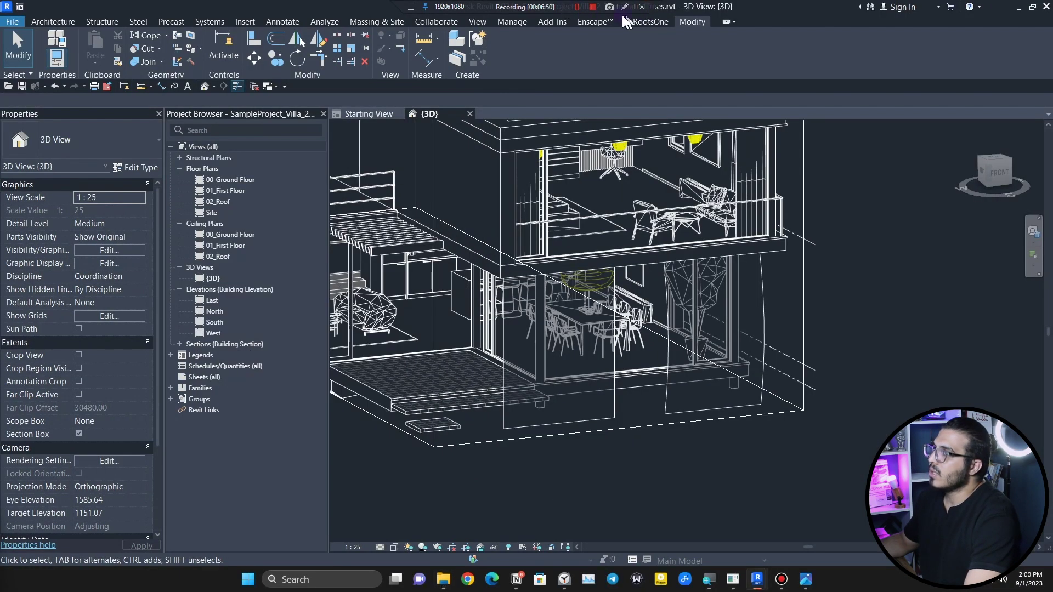
Bring up the Enscape live render of the villa, shrink its window and put it out of the way
click(595, 22)
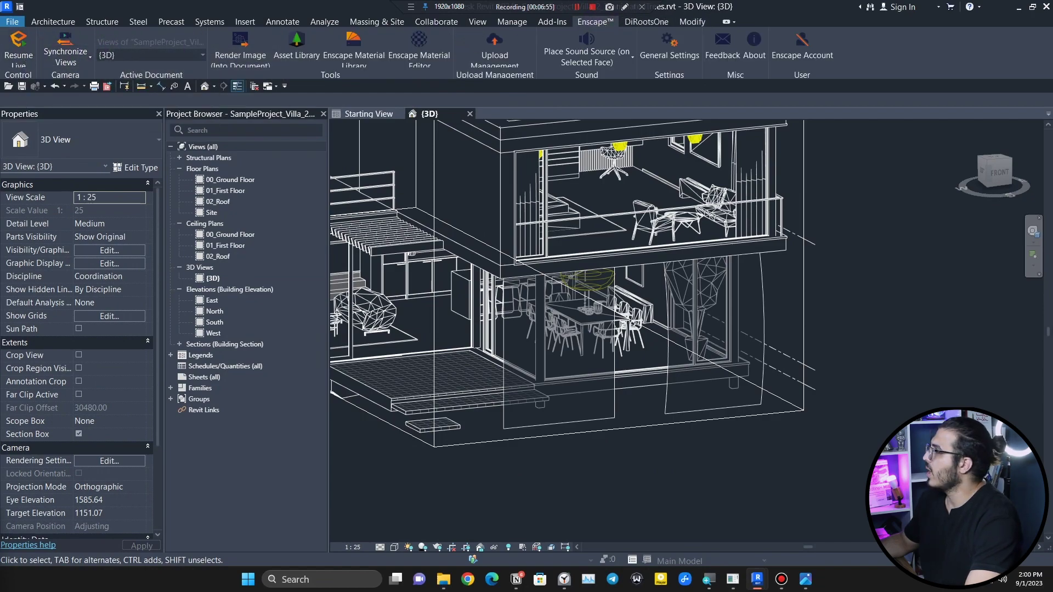
drag(0, 67, 782, 137)
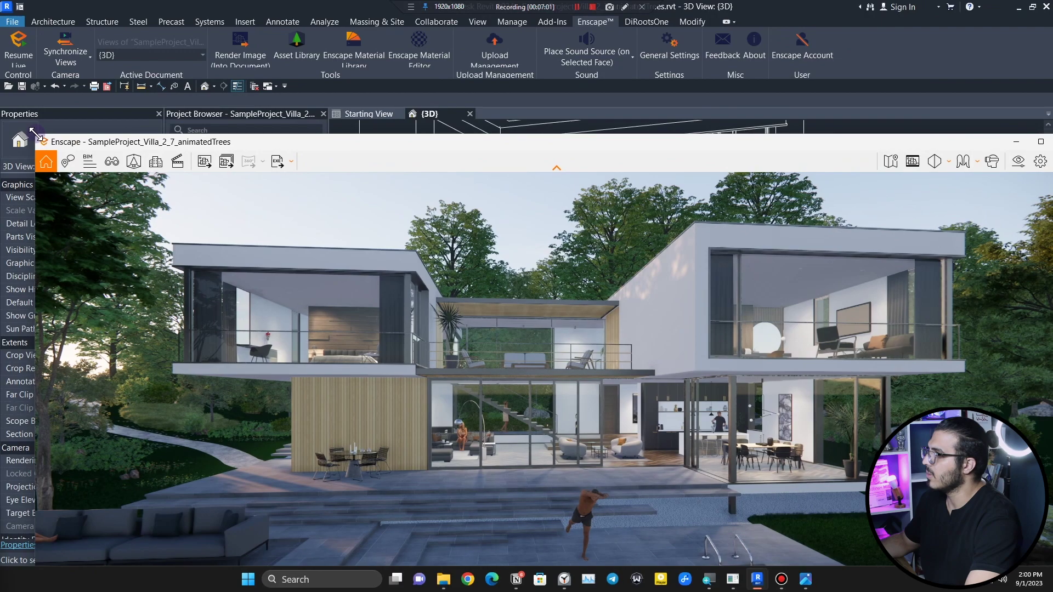
drag(37, 136, 383, 237)
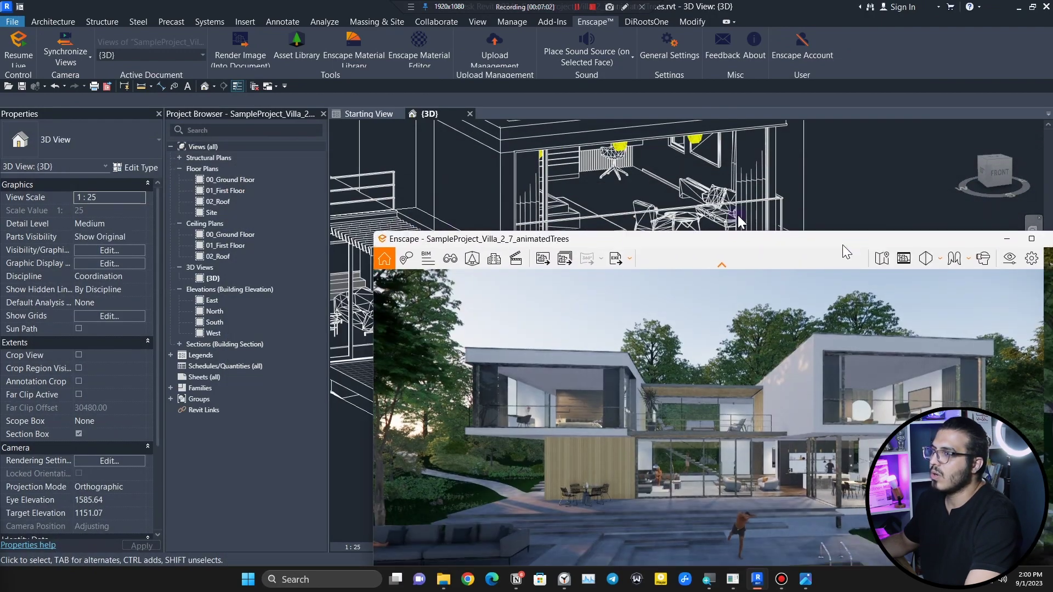
drag(855, 244, 563, 166)
click(733, 167)
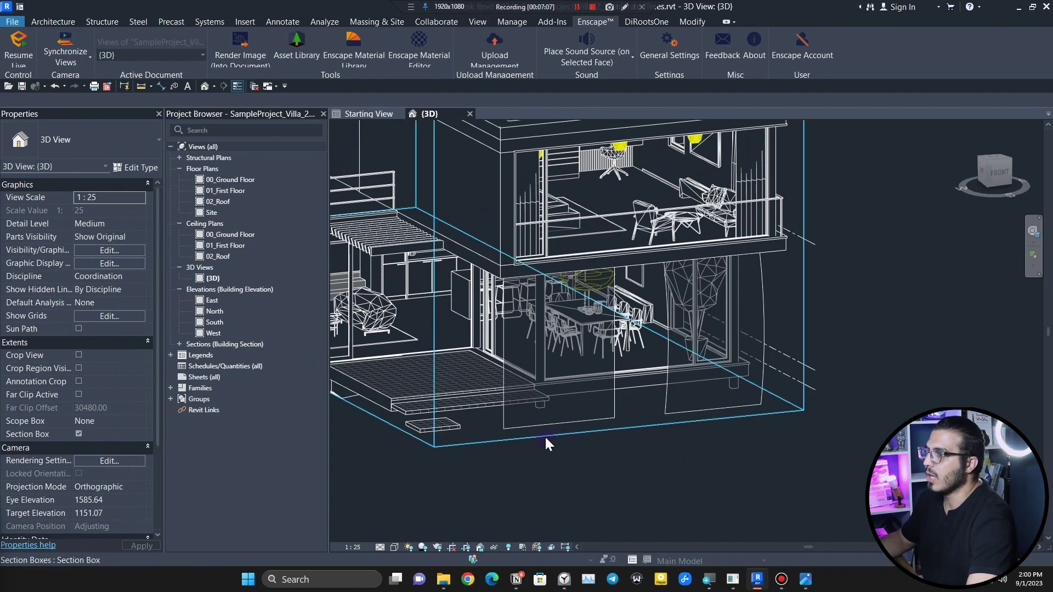
Select the waterfall mass and create a new project material from its MATERIAL parameter
scroll(540, 431, up, 3)
click(533, 422)
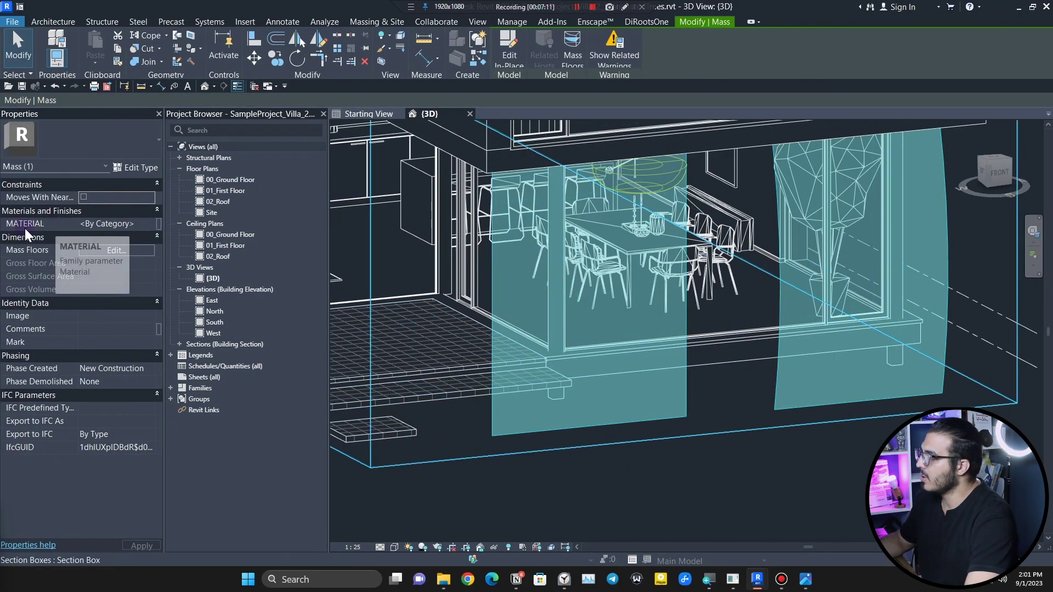
click(153, 223)
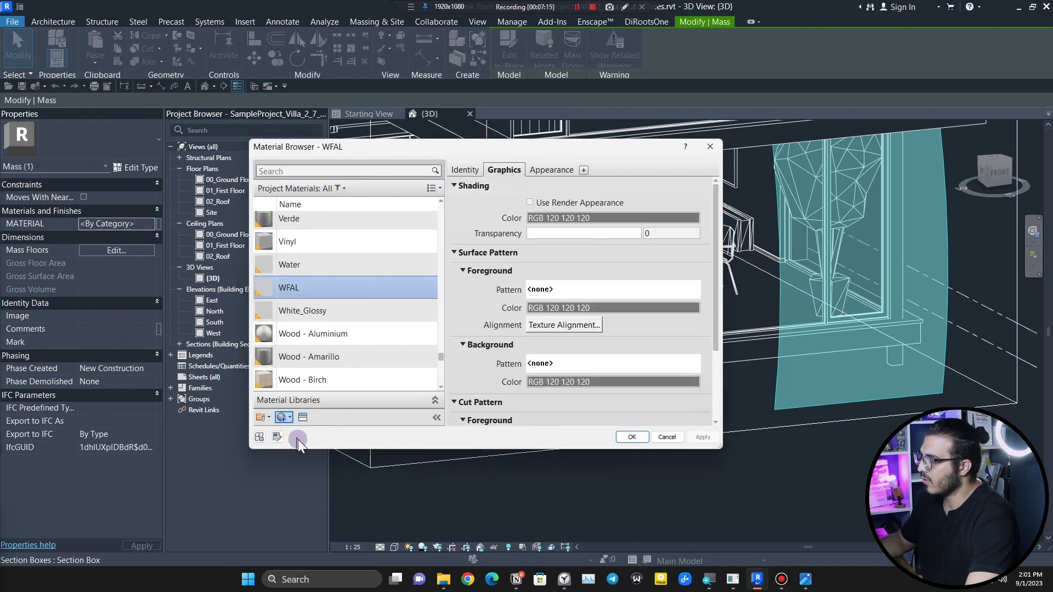
scroll(433, 301, up, 10)
click(436, 301)
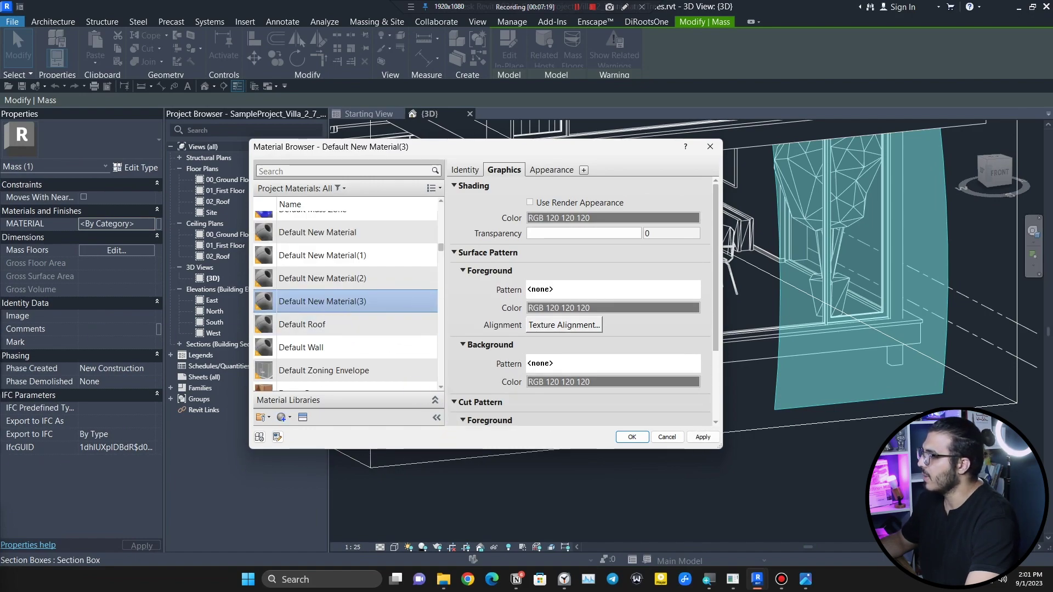
Assign the new WFALL1 material to the waterfall mass and look it up in the Enscape Material Editor
click(630, 436)
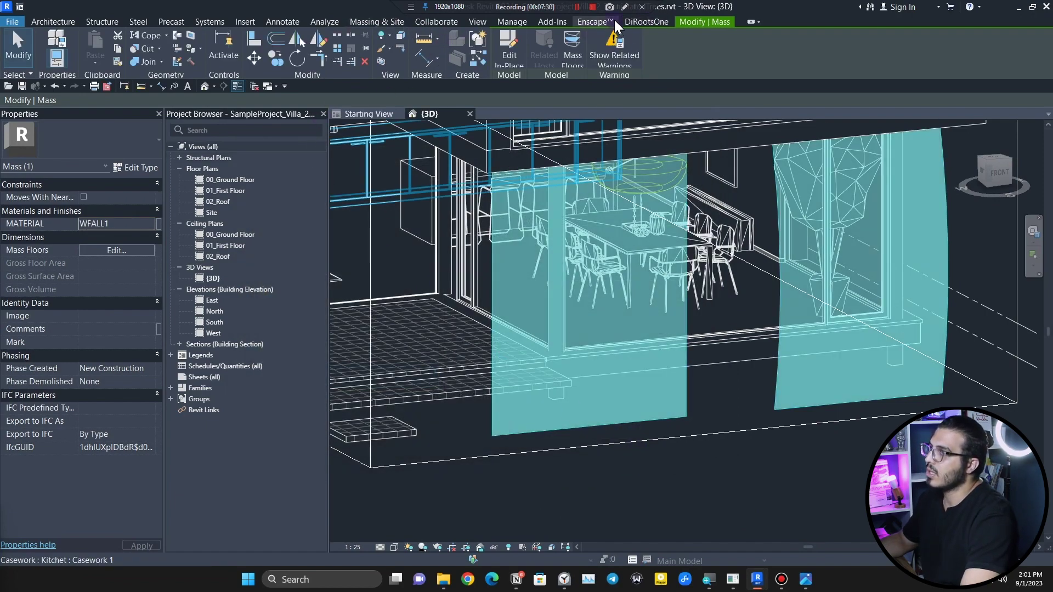
click(595, 22)
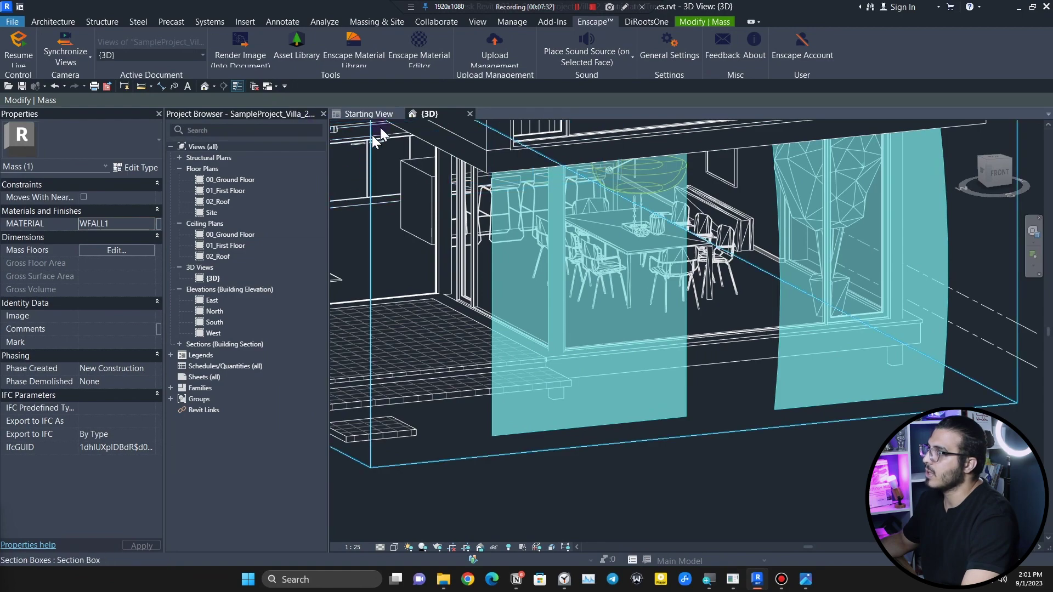
click(420, 47)
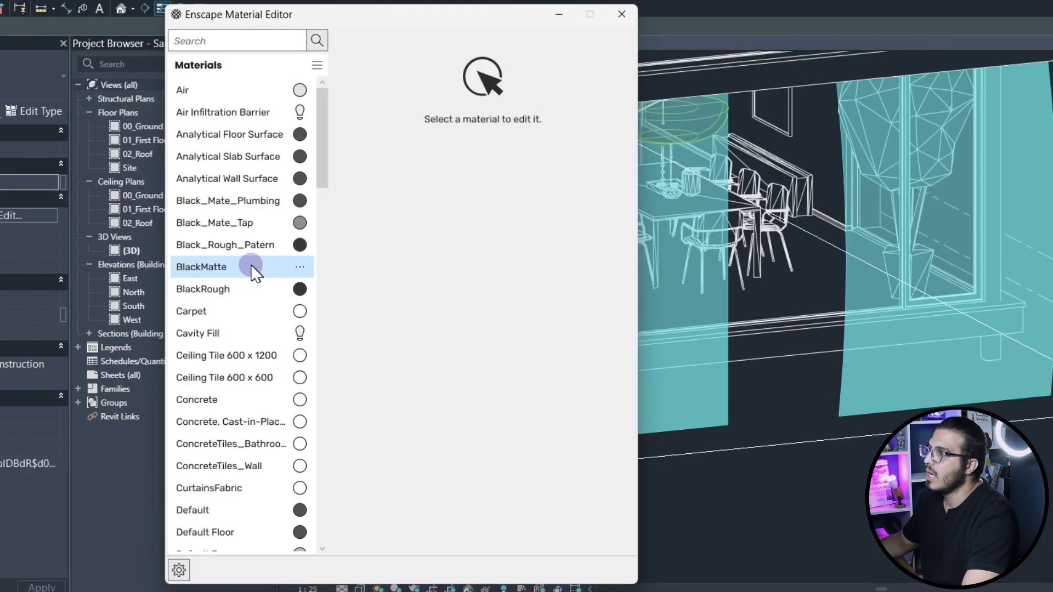
text(WFALL)
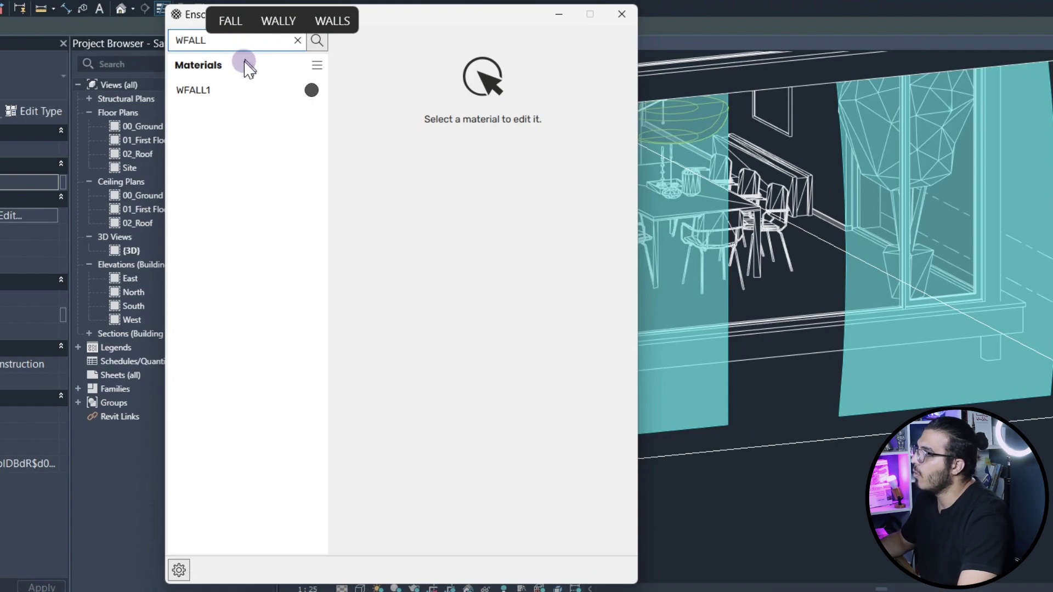
click(244, 87)
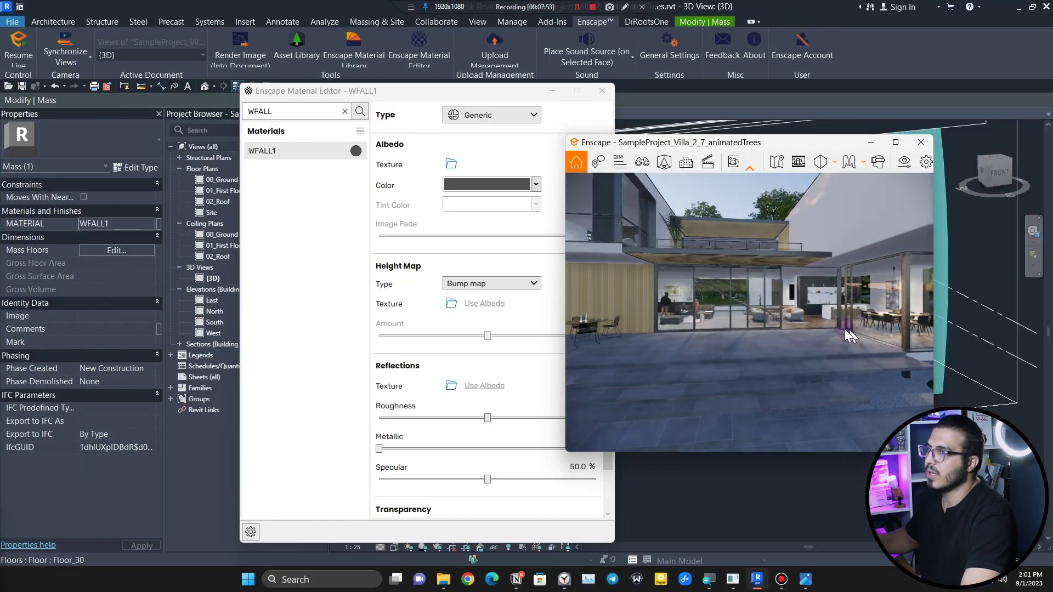
View the villa's overhang in the Enscape render and resume live updates from the model
scroll(844, 328, down, 3)
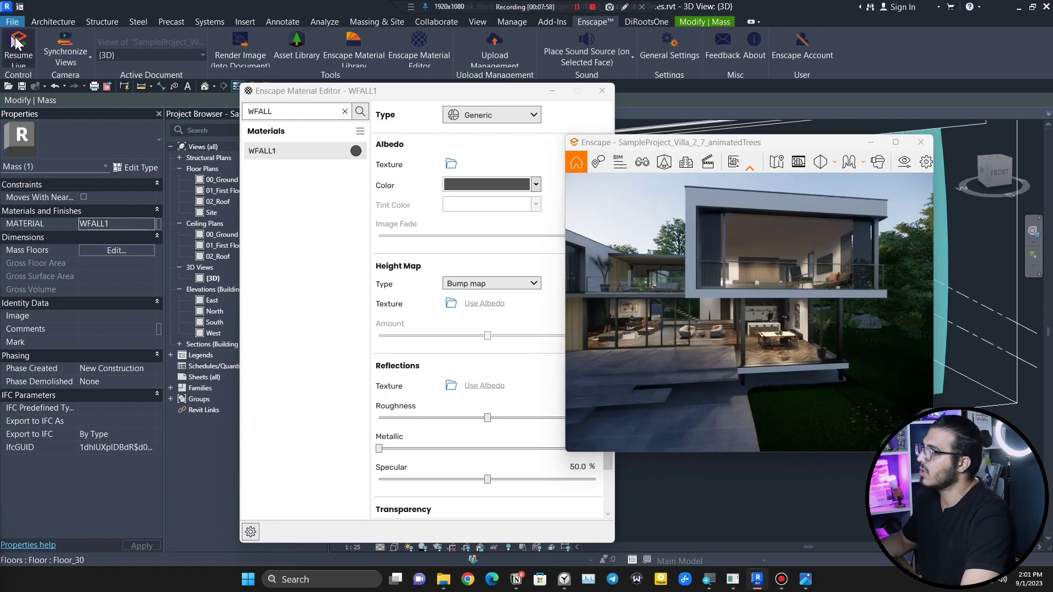
click(18, 47)
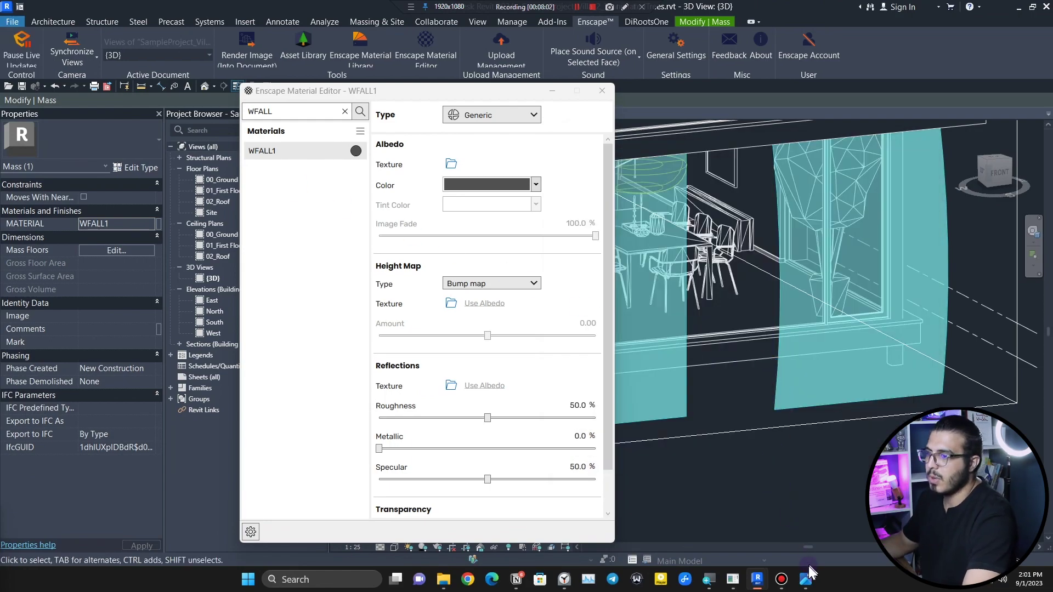
click(782, 579)
click(565, 107)
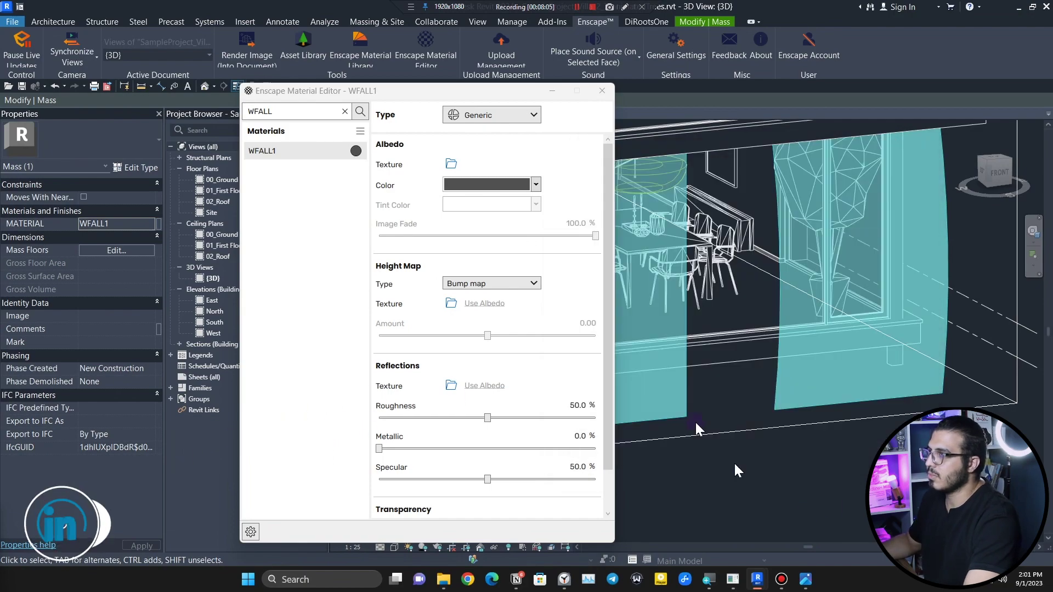
Close the Material Editor, turn off the 3D view's section box and check the waterfall surfaces in the render
click(602, 91)
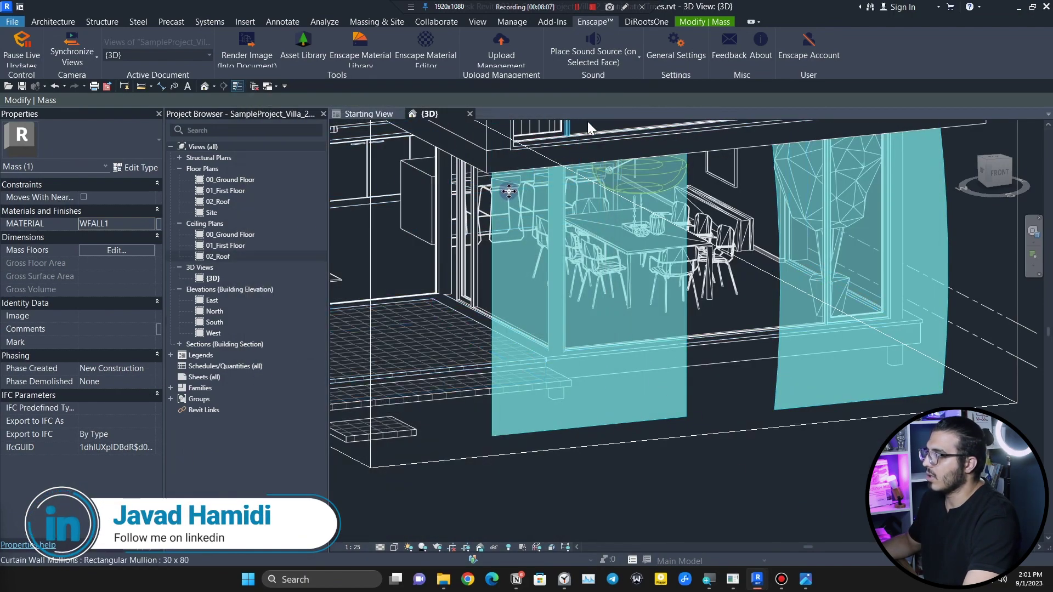
click(457, 504)
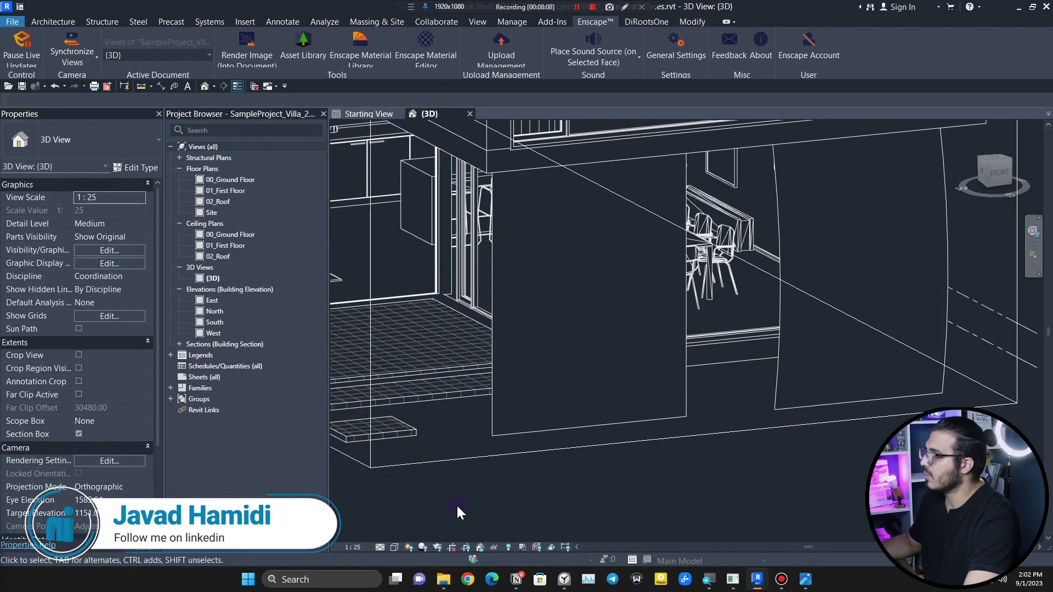
click(78, 433)
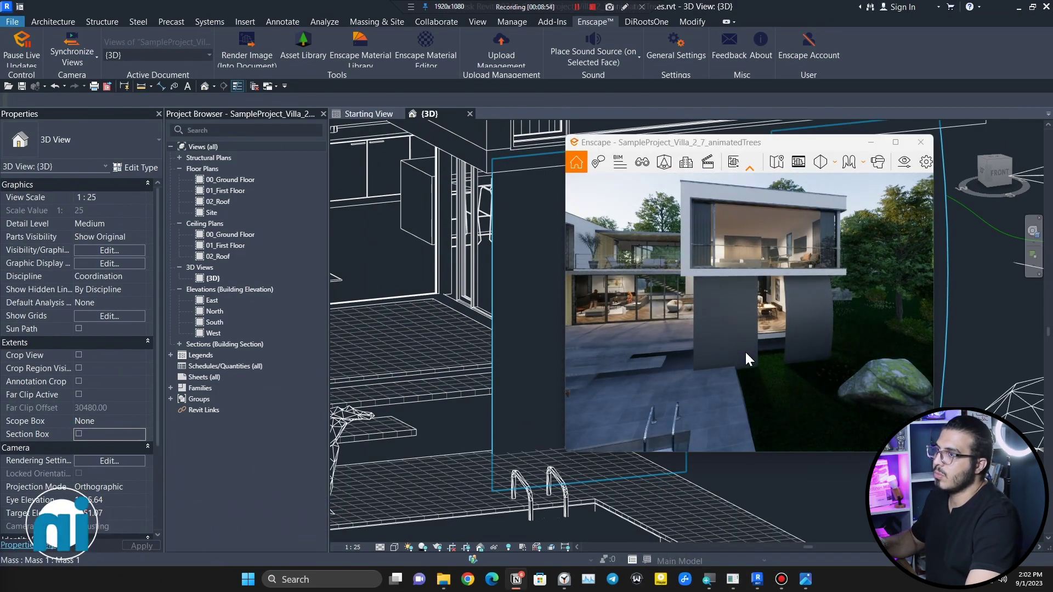
key(w)
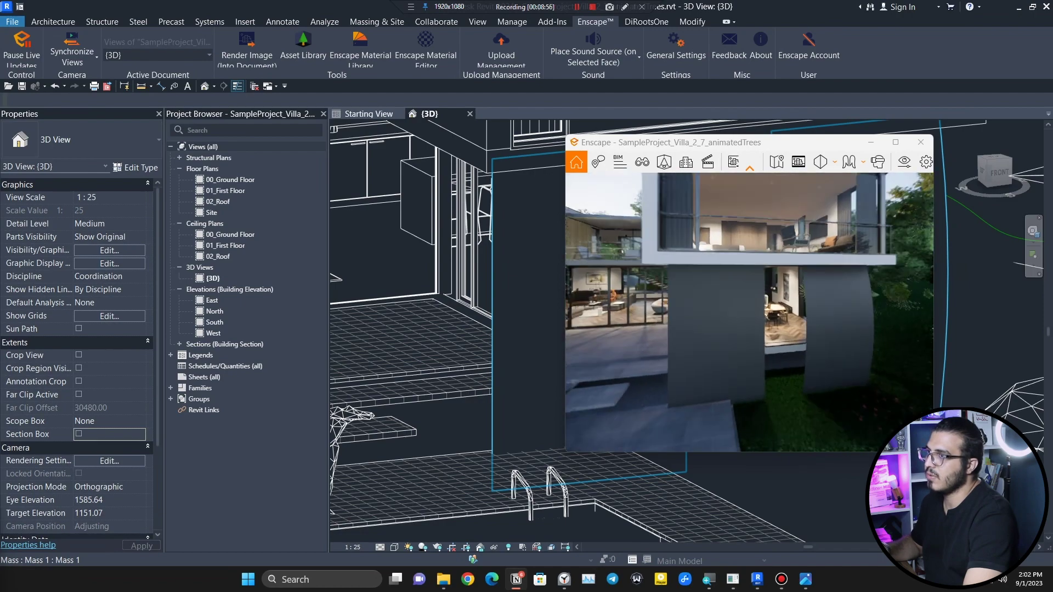
Reopen the Enscape Material Editor beside the render window and bring up the WFALL1 material
click(437, 39)
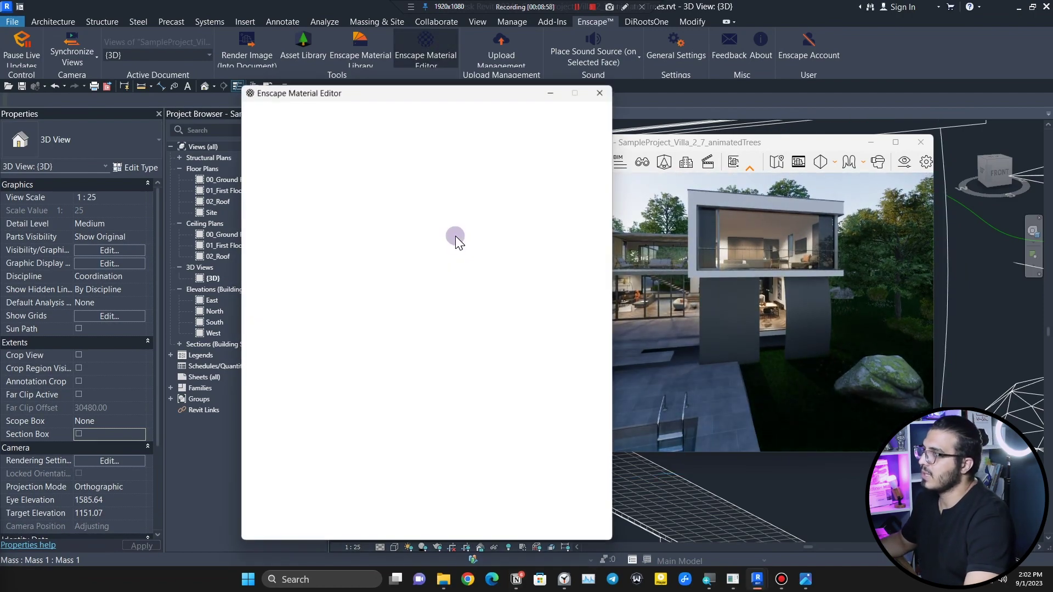
drag(480, 90, 228, 77)
click(214, 95)
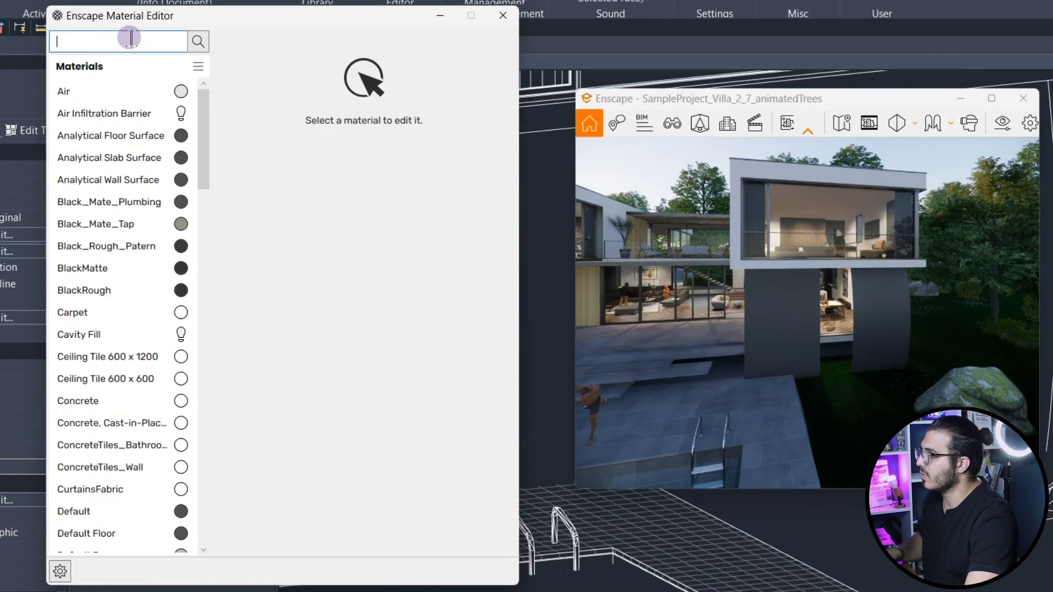
text(WF)
click(115, 118)
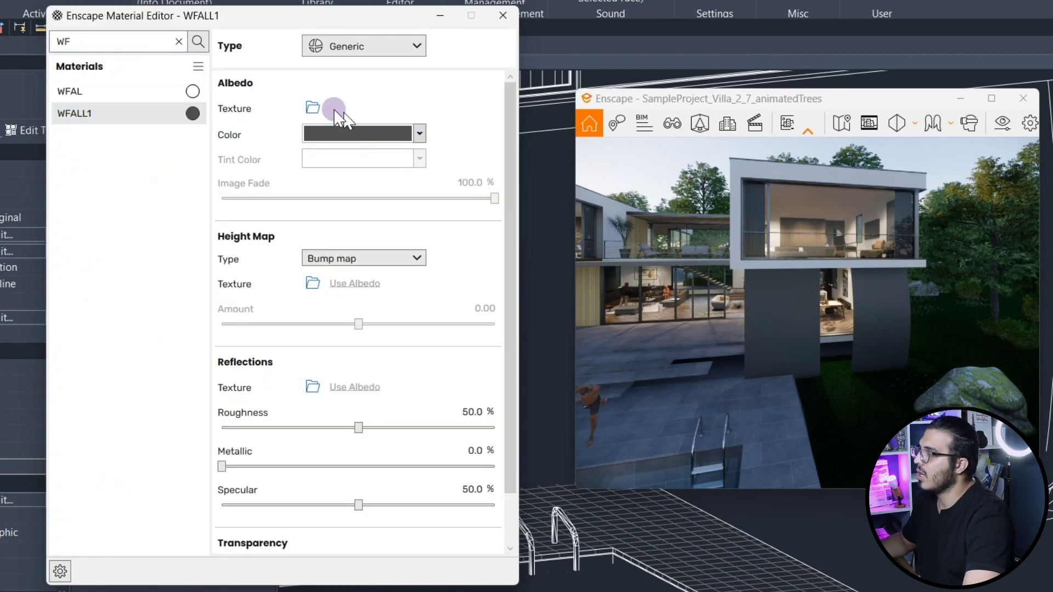
Assign 1.jpeg from the files folder as the albedo texture of WFALL1
click(311, 108)
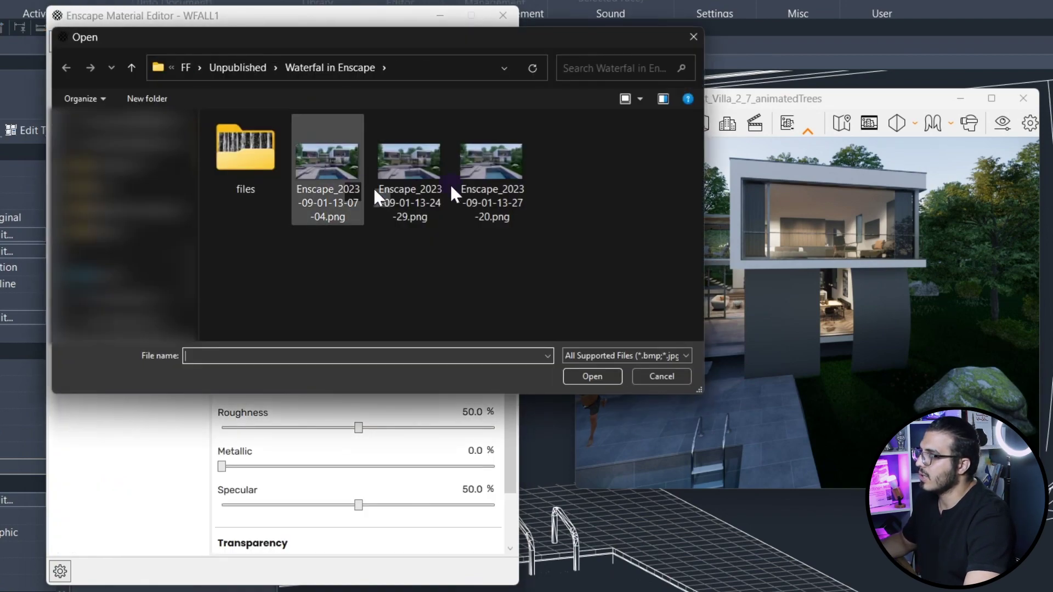
double_click(258, 177)
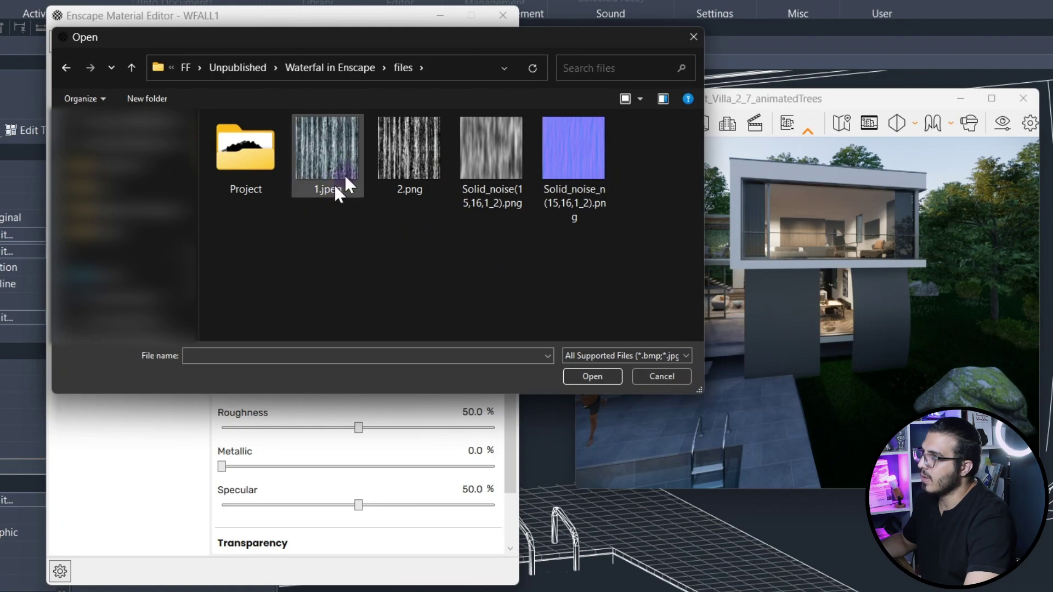
click(325, 173)
click(603, 378)
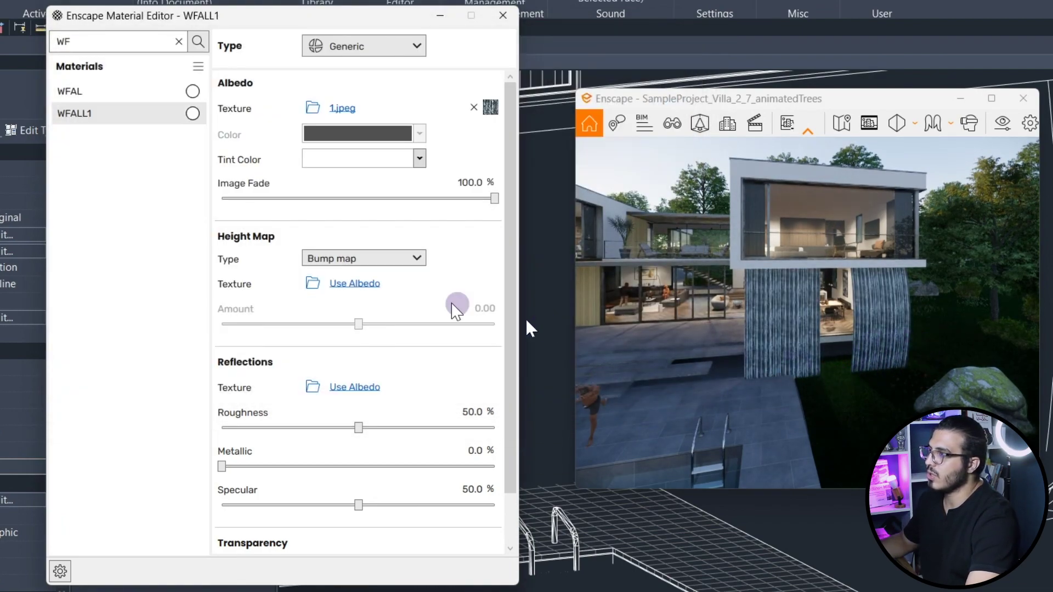
Set the WFALL1 transparency type to Transmittance and assign 2.png as its transparency texture
scroll(274, 211, down, 1)
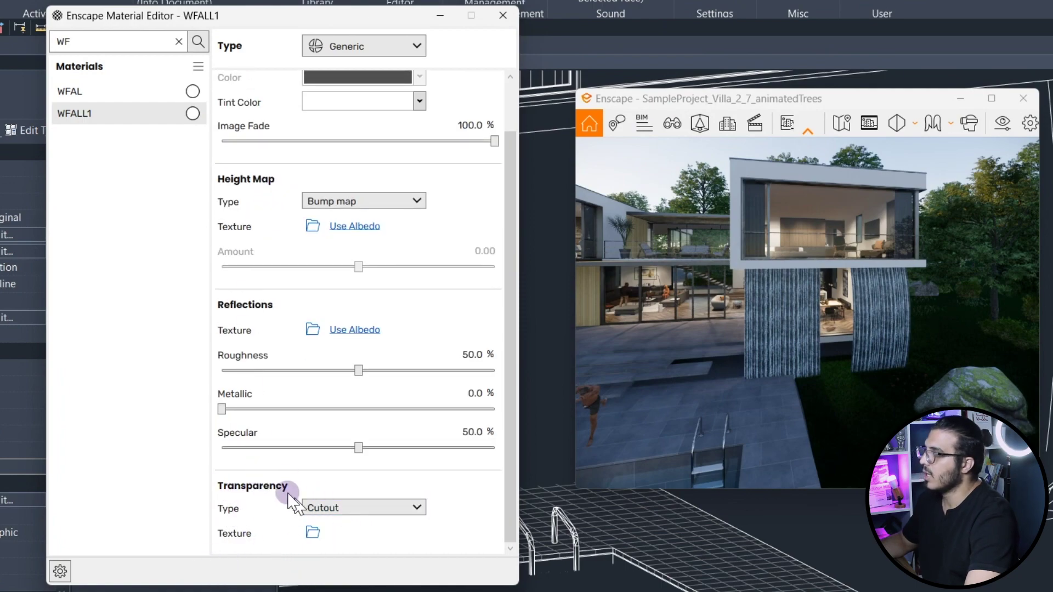
click(337, 508)
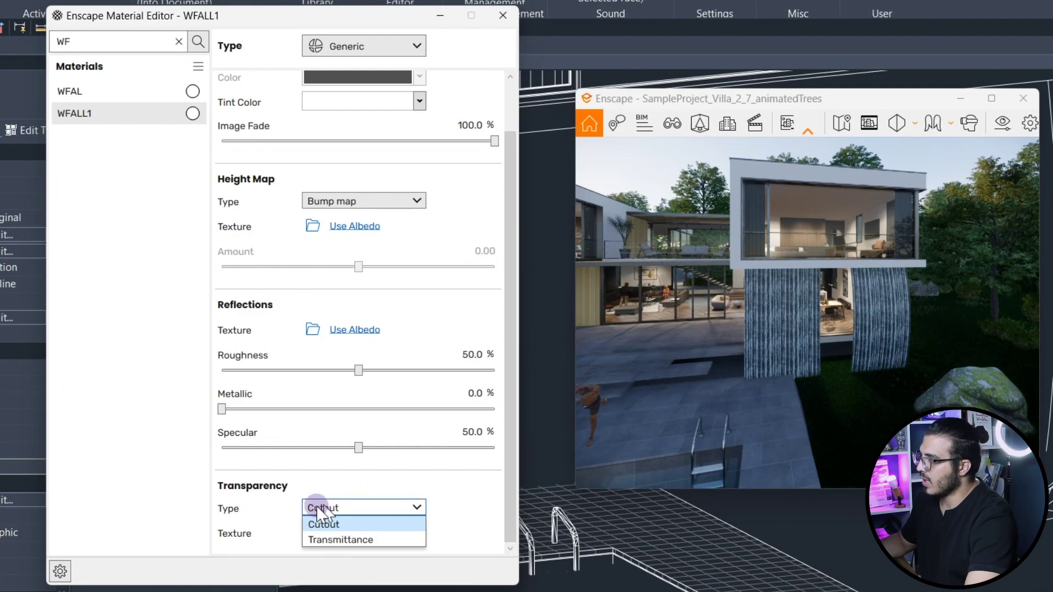
click(395, 541)
scroll(271, 475, down, 2)
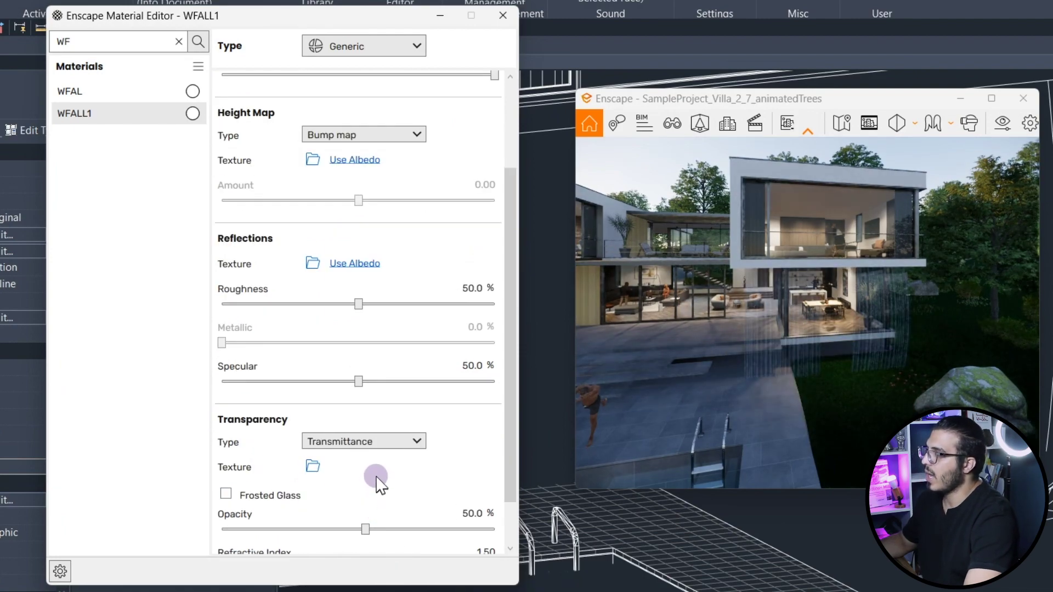
scroll(377, 477, down, 2)
click(312, 409)
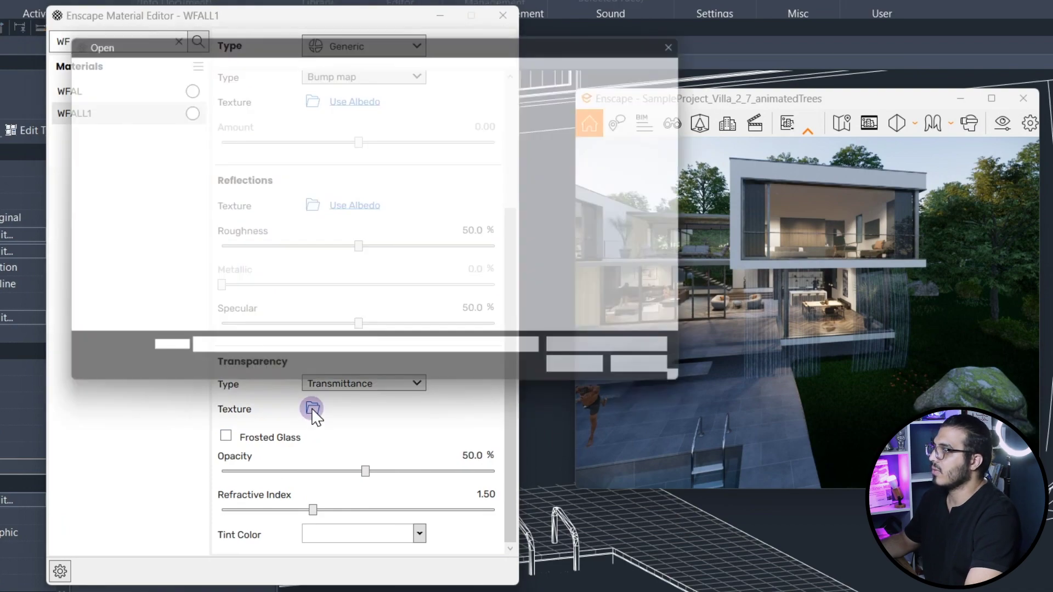
click(410, 149)
click(605, 373)
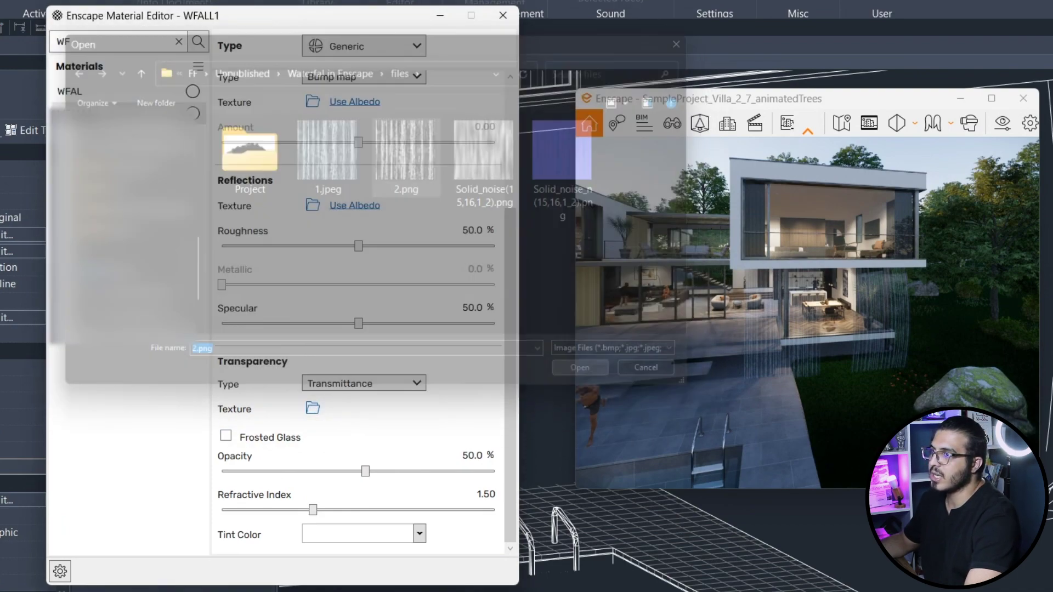
Test a transparency opacity of 11.3 % on the waterfalls and settle on 79.6 %
drag(870, 372, 877, 367)
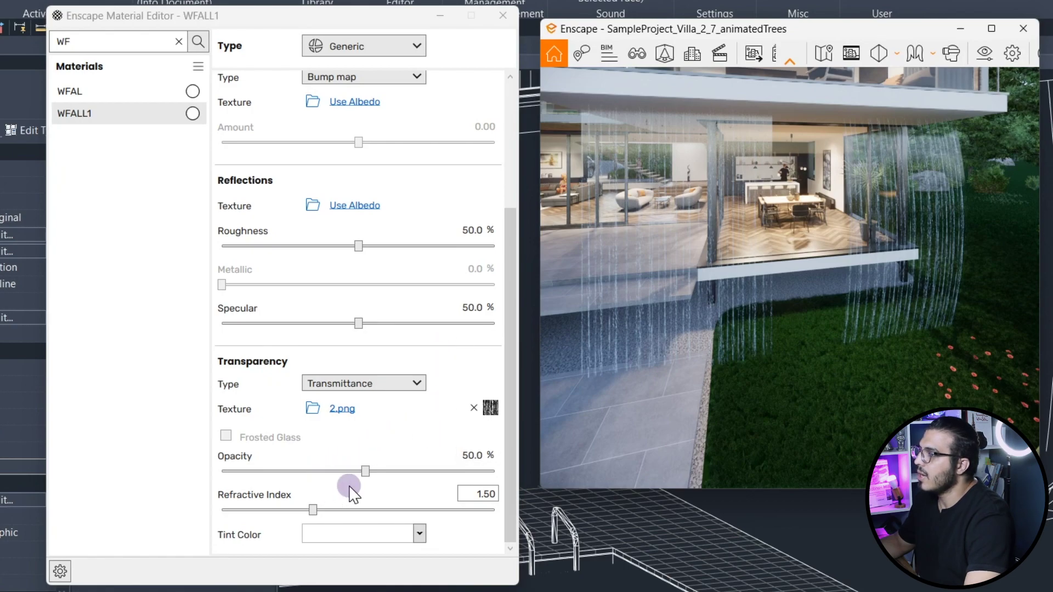
drag(364, 475, 252, 475)
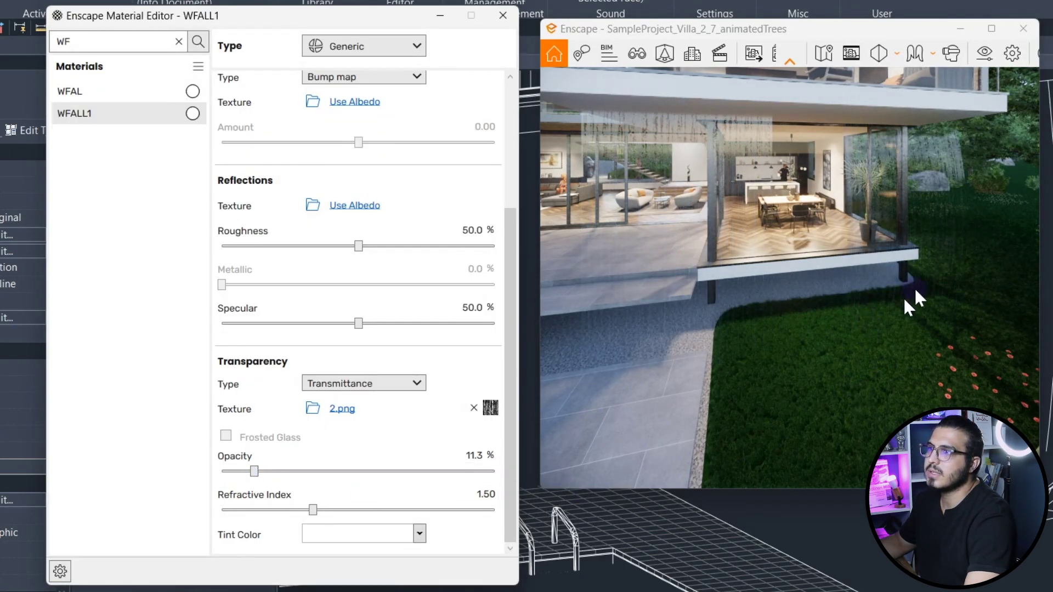
drag(803, 316, 822, 305)
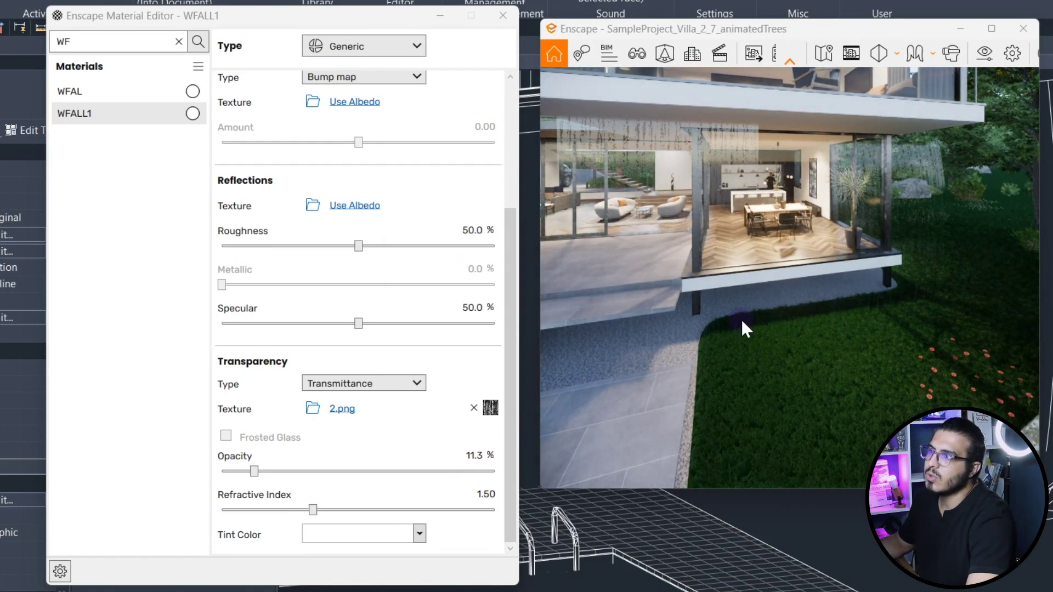
drag(255, 471, 453, 481)
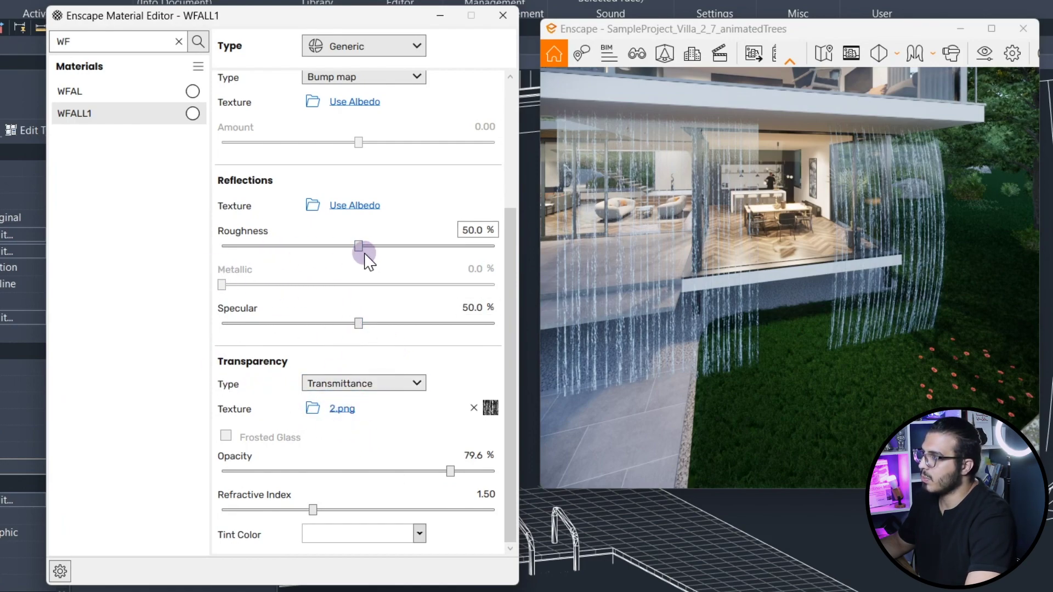
Set the reflections to 1.1 % roughness and 87.0 % specular and check the waterfalls in the render
drag(359, 247, 224, 246)
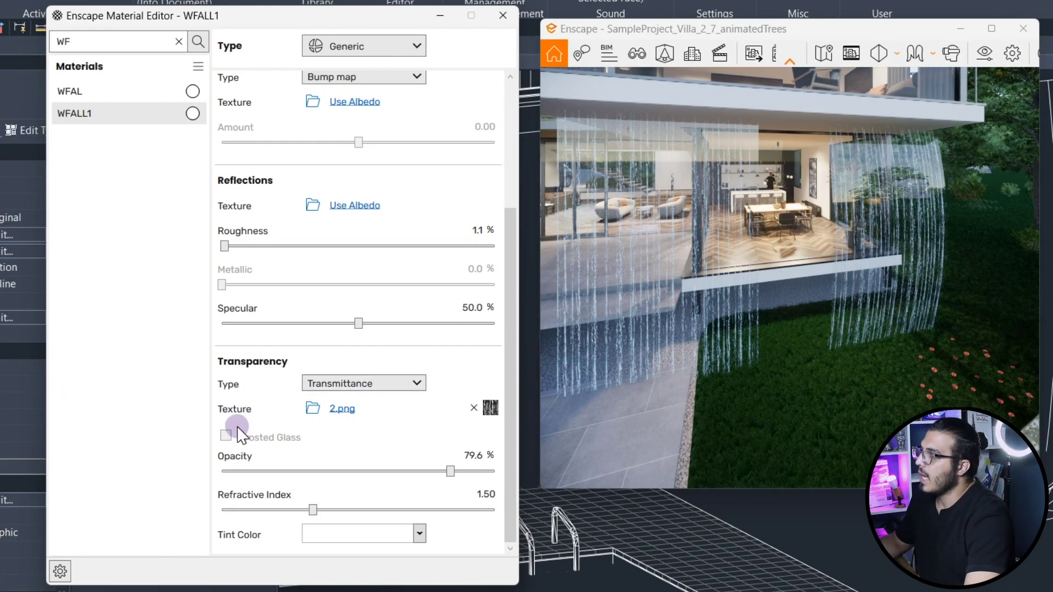
drag(361, 324, 460, 341)
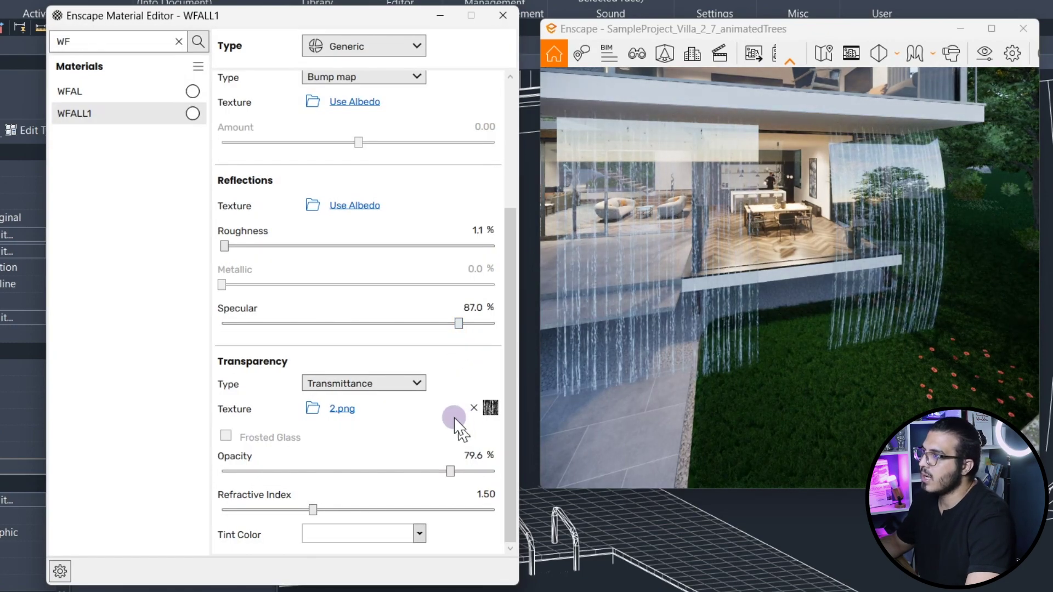
scroll(362, 400, up, 3)
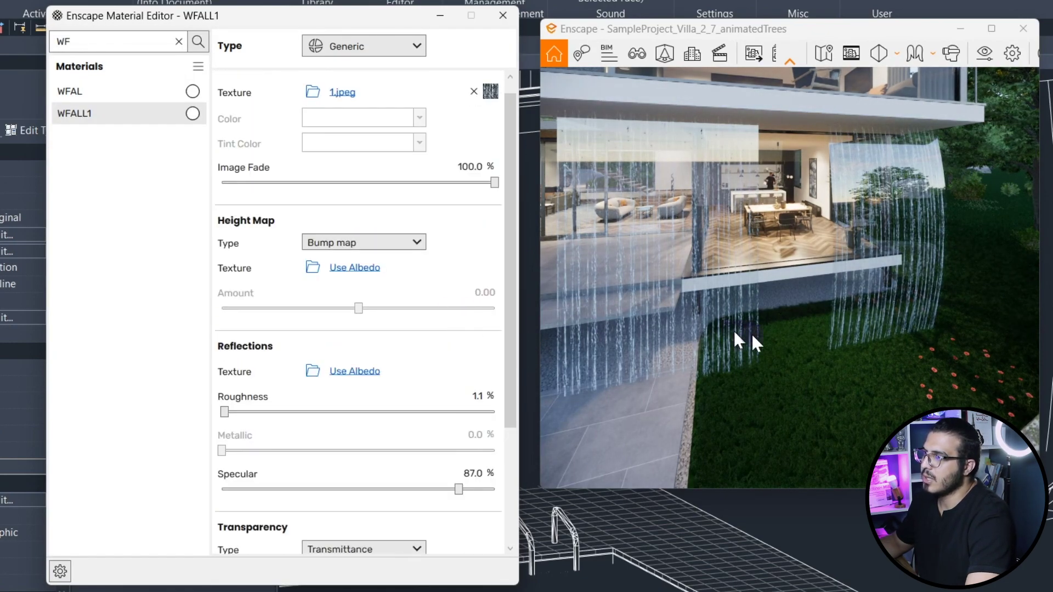
drag(786, 364, 774, 395)
key(w)
key(s)
mouse_move(787, 351)
mouse_down()
mouse_move(787, 307)
mouse_move(768, 395)
mouse_move(787, 364)
mouse_up()
key(w)
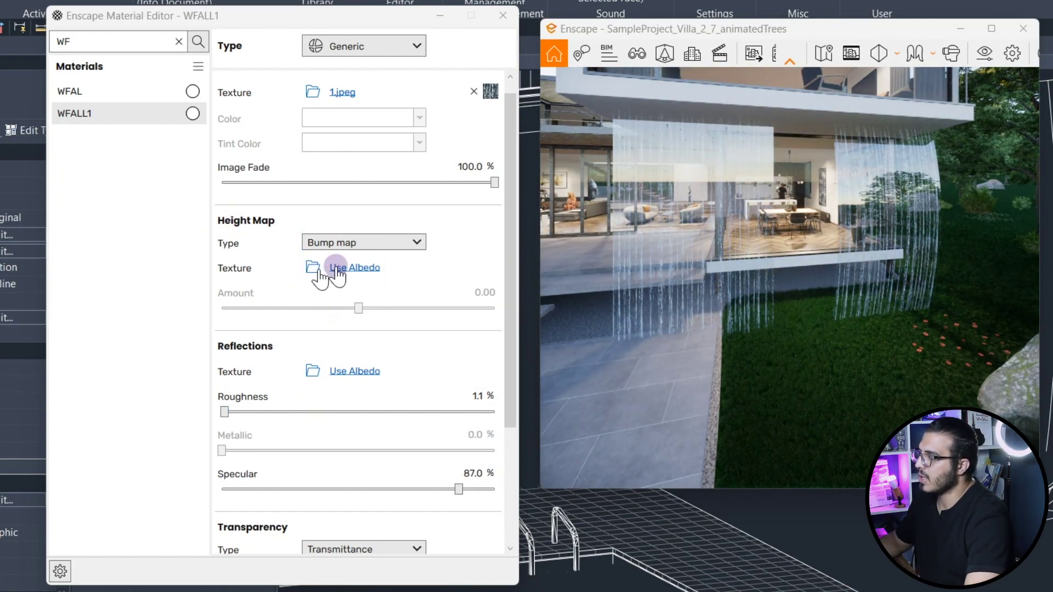
Assign 2.png as the bump map texture in the height map settings and inspect the waterfalls up close
click(314, 277)
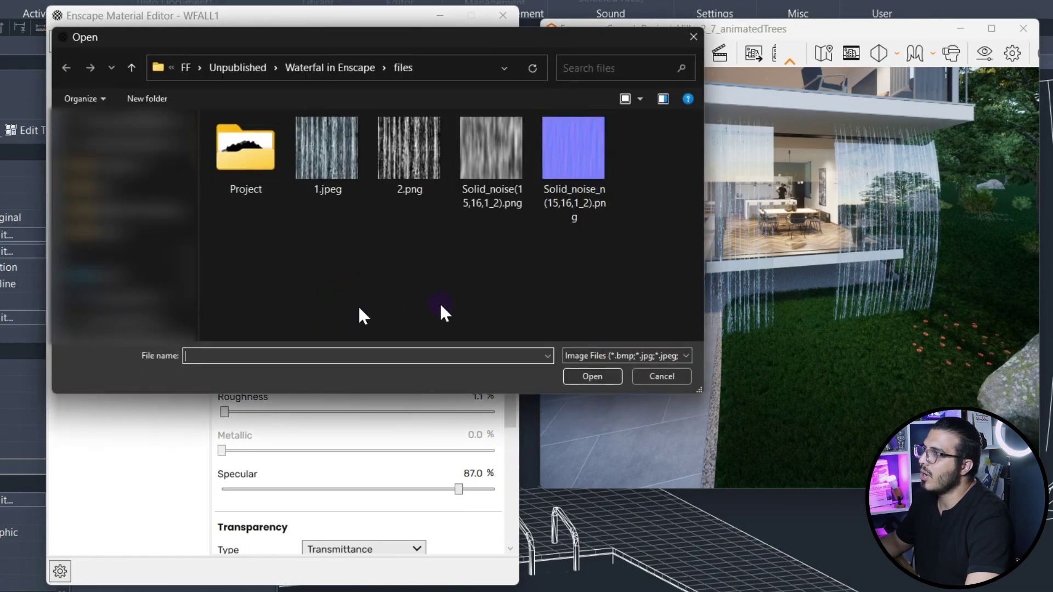
click(404, 165)
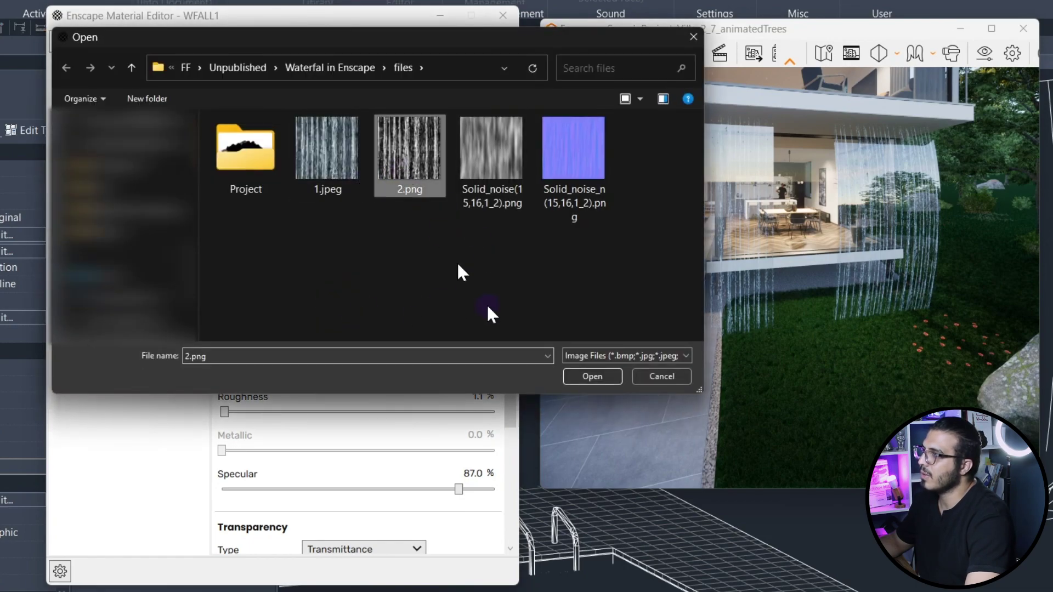
click(597, 378)
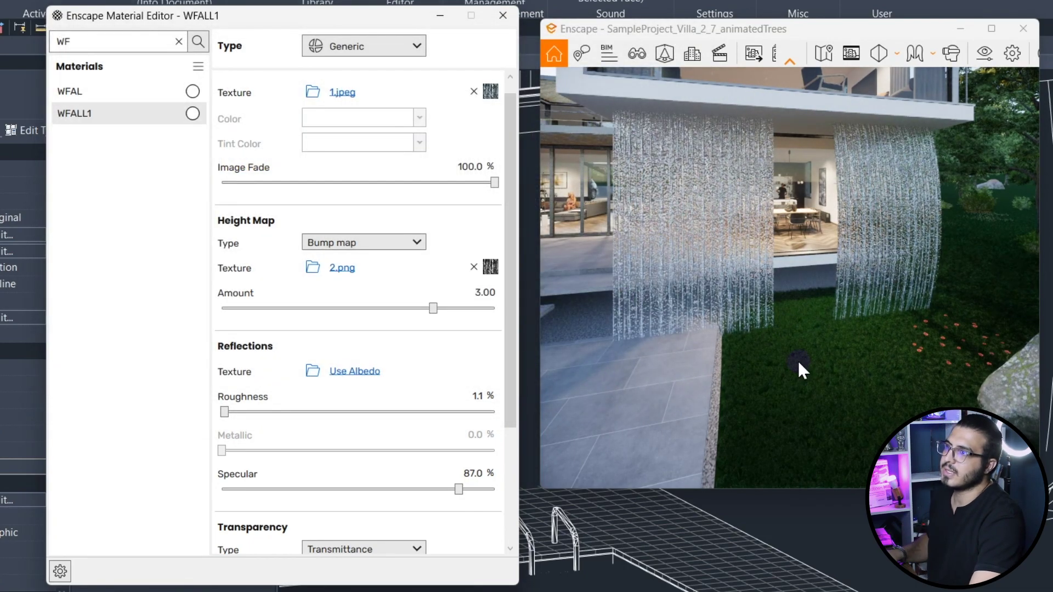
key(w)
mouse_move(776, 351)
mouse_down()
mouse_move(741, 312)
mouse_move(773, 351)
mouse_up()
key(s)
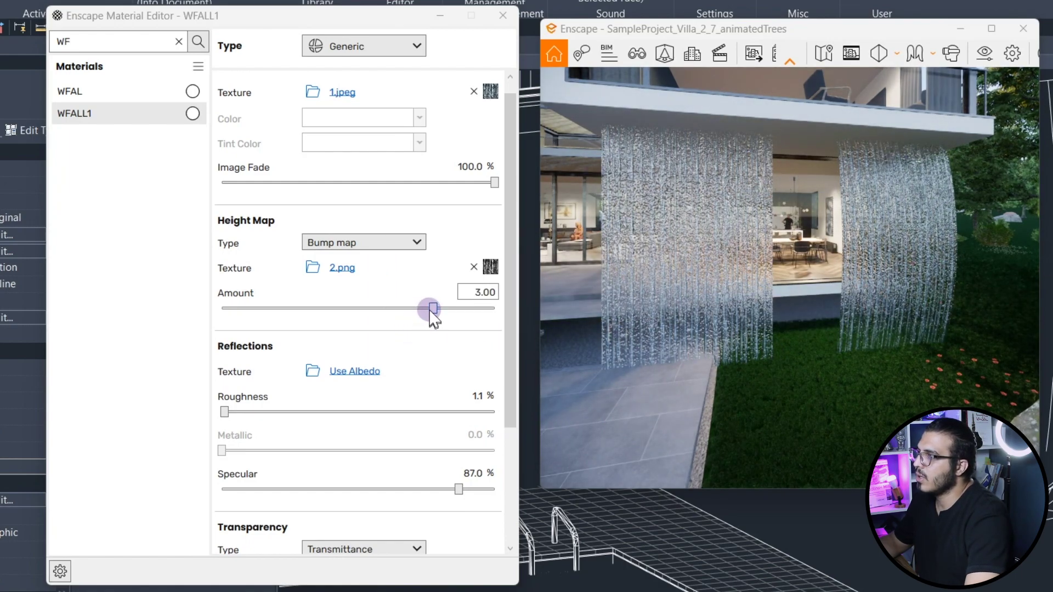
Lower the WFALL1 bump map amount to 0.67 and check the waterfalls from a distance
click(368, 309)
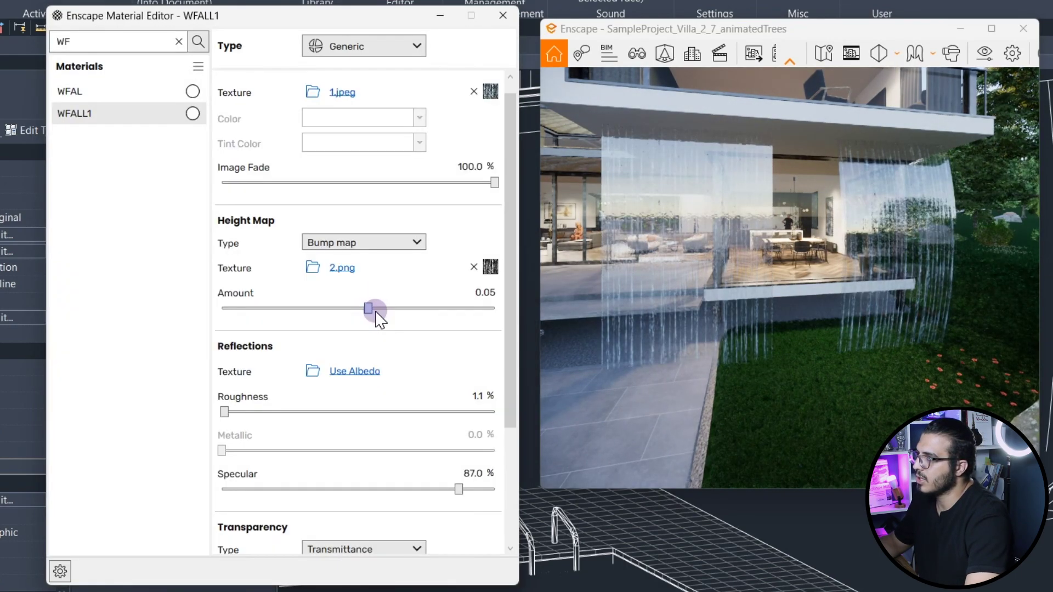
click(384, 309)
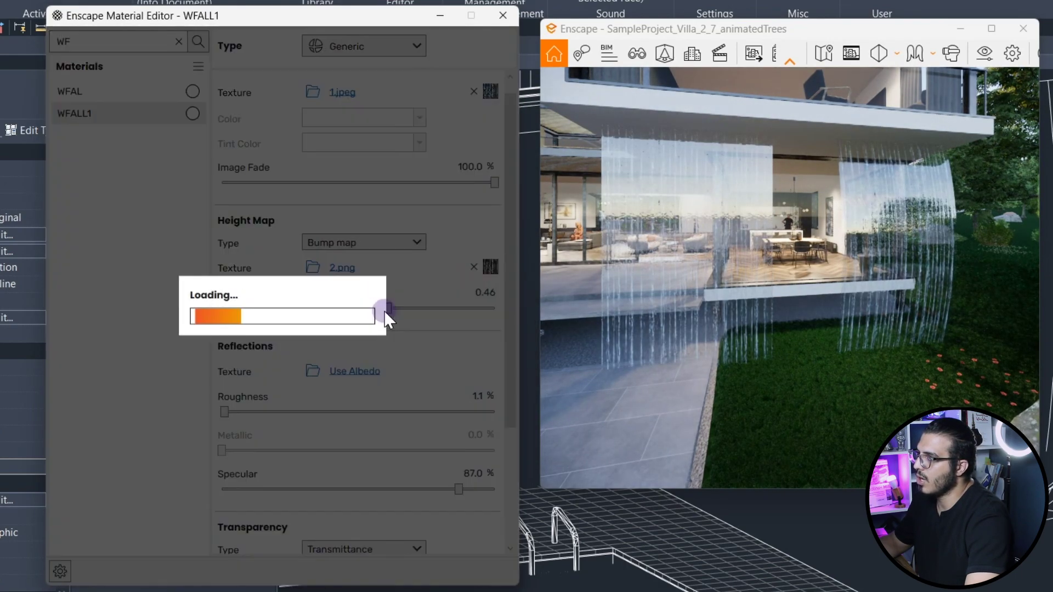
click(390, 308)
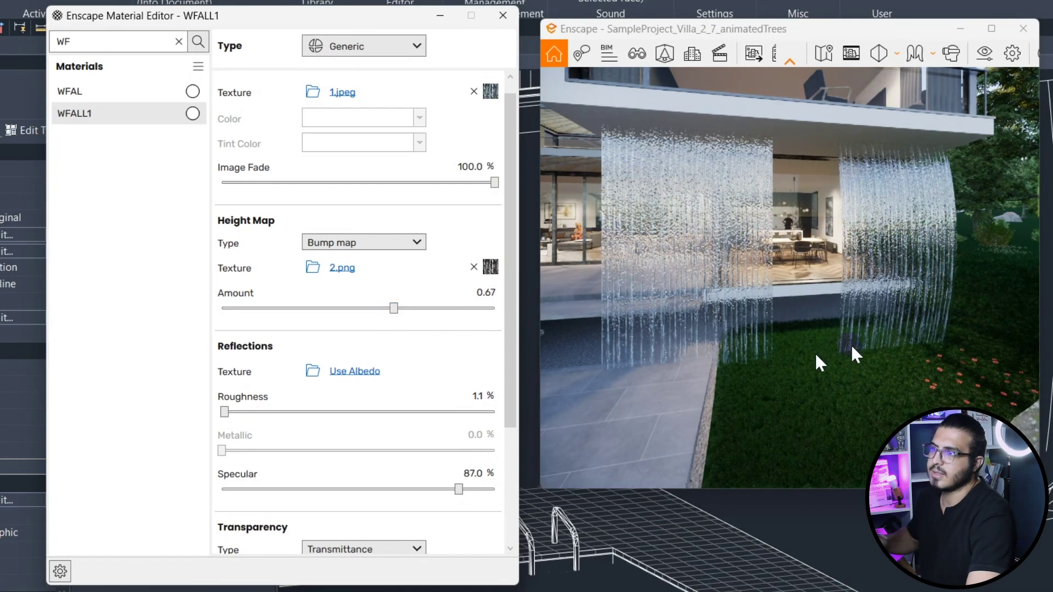
scroll(860, 363, down, 5)
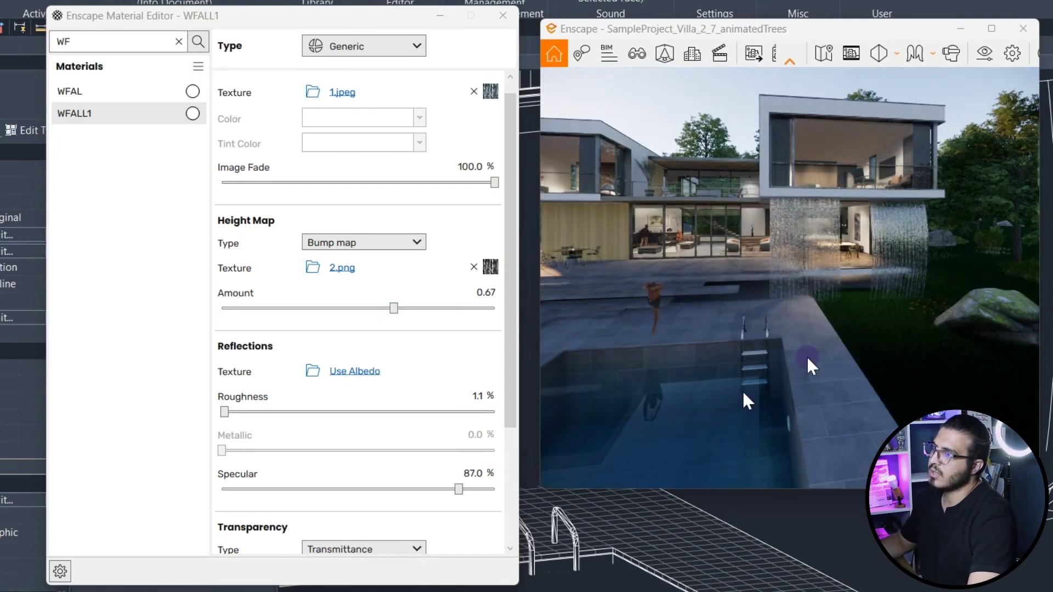
Set the WFALL1 transparency opacity to 19.5 % and the brightness of its transmittance texture to 83 %
scroll(412, 395, down, 3)
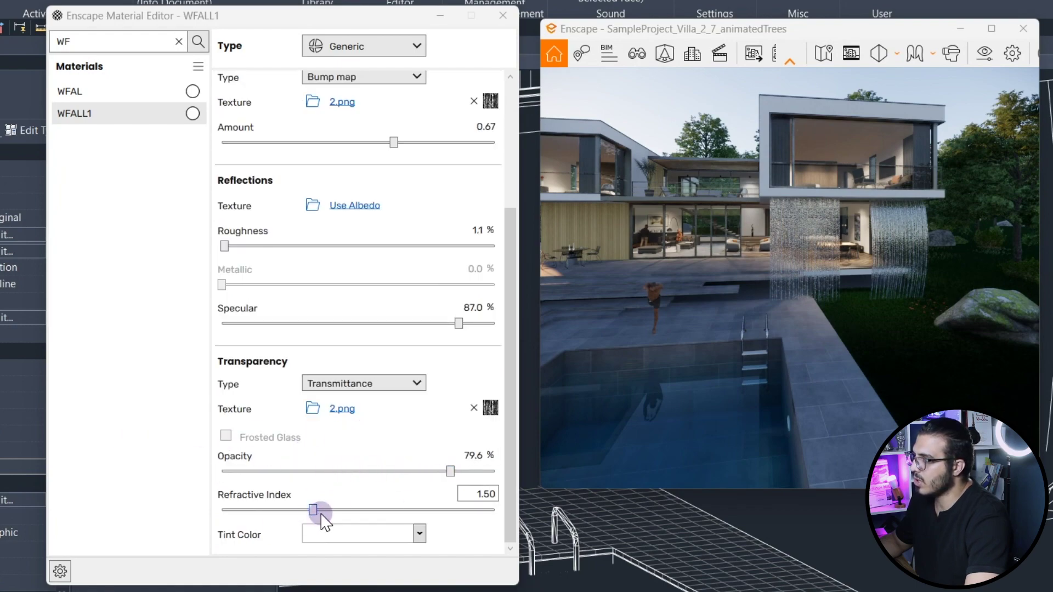
drag(450, 471, 278, 471)
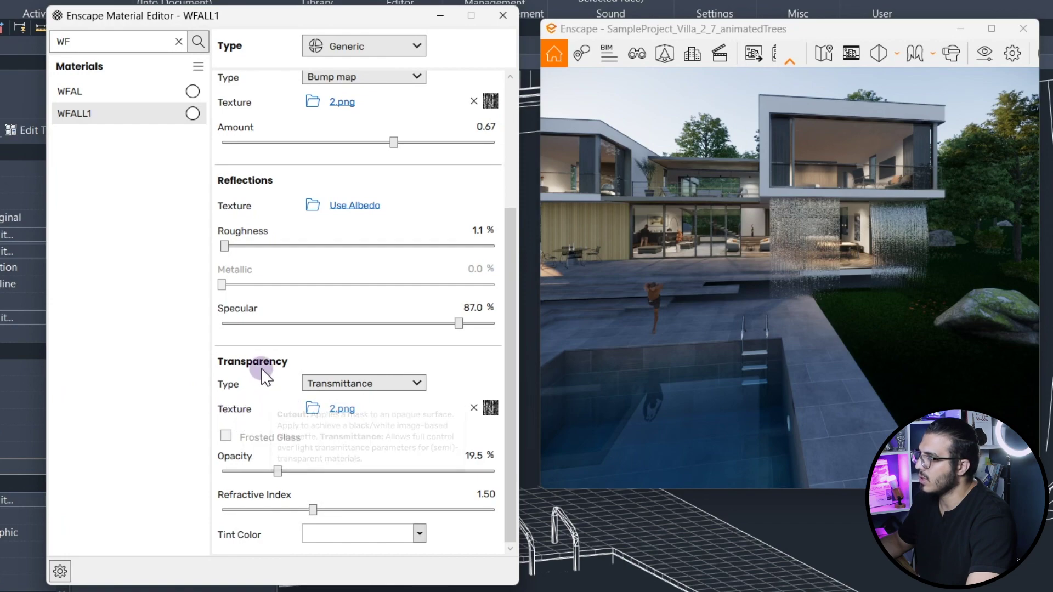
click(491, 409)
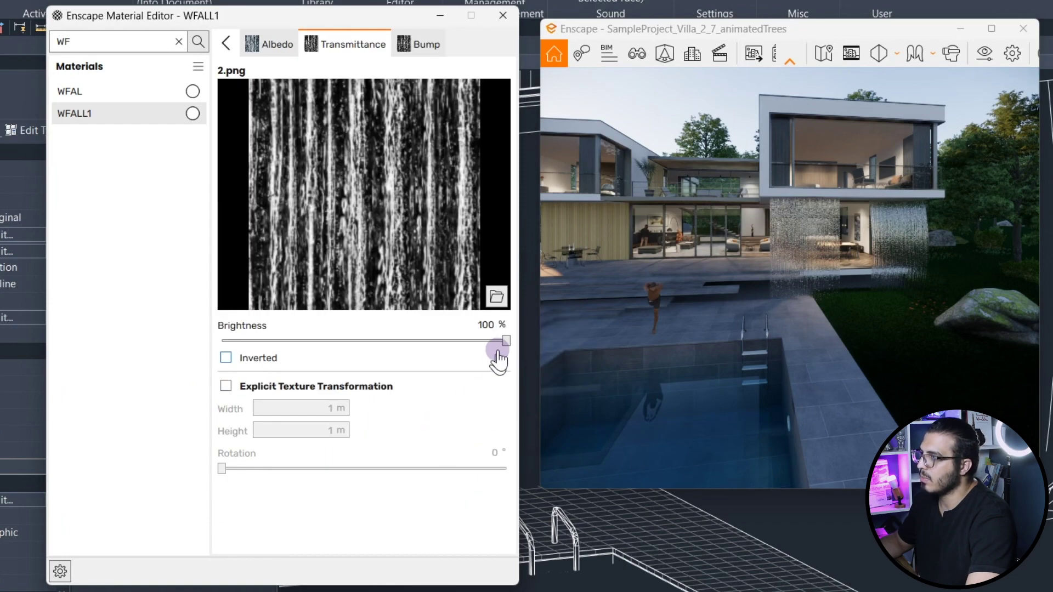
drag(497, 346, 475, 352)
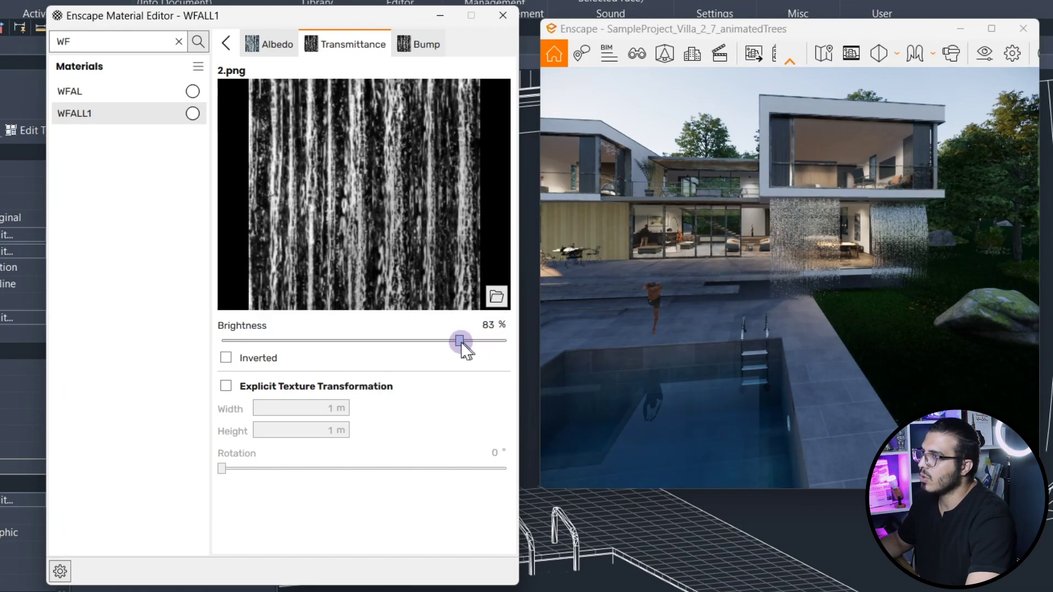
click(1007, 223)
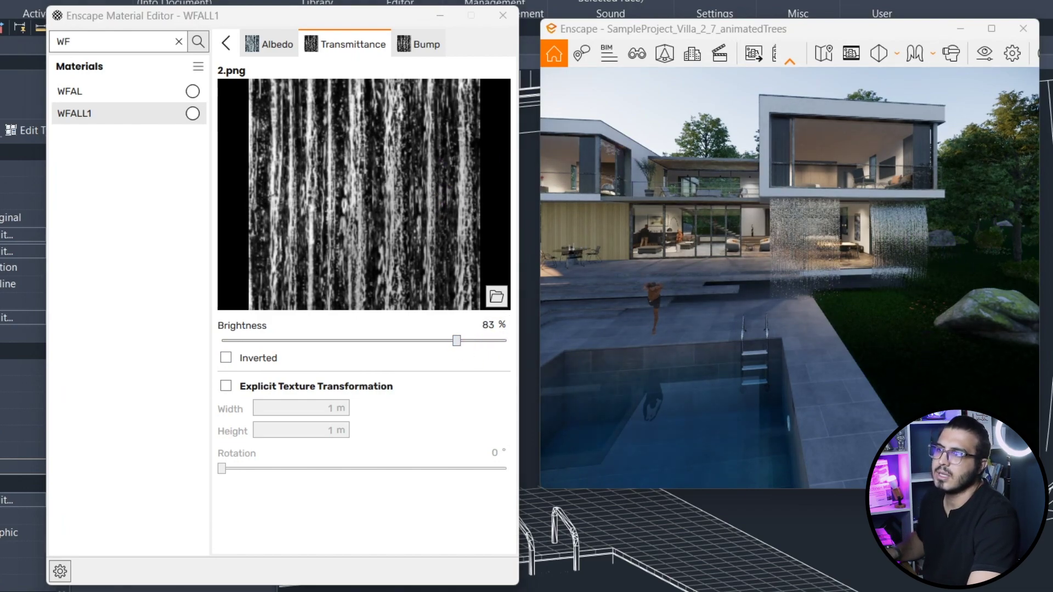
key(w)
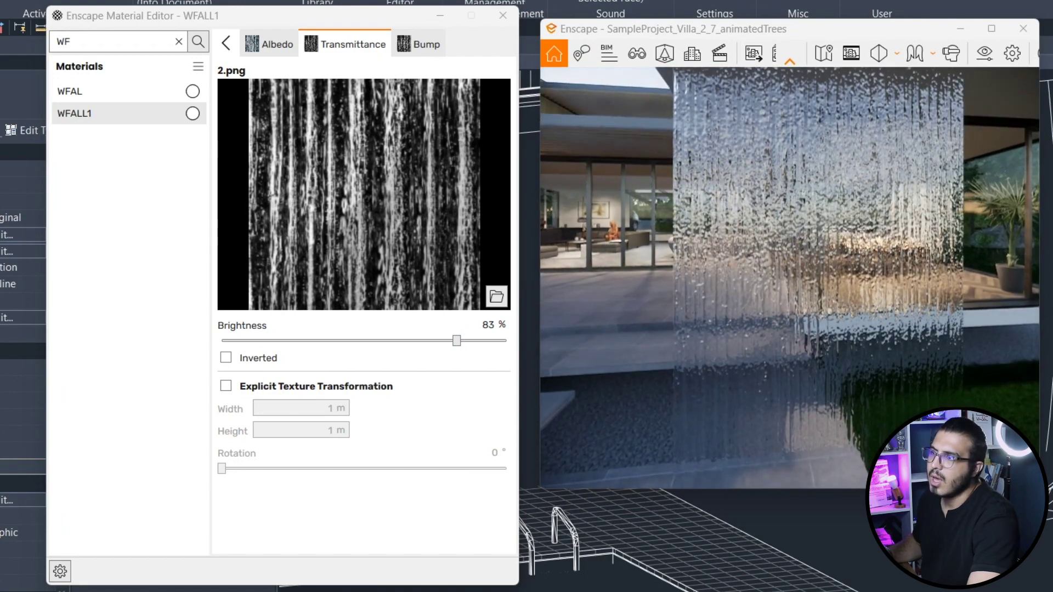
key(s)
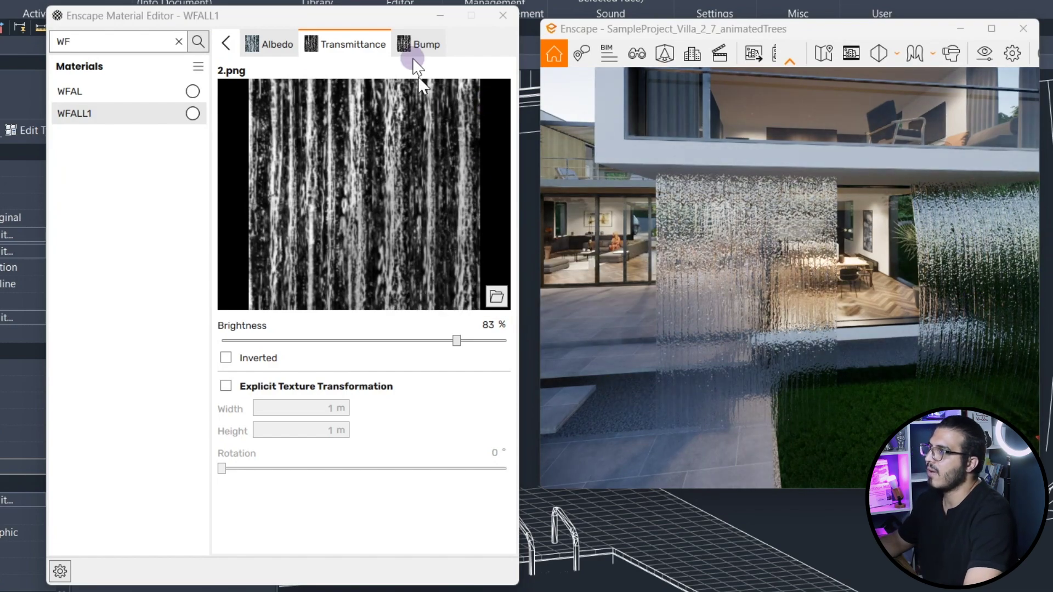
Set the WFALL1 albedo texture size to 1.5 m wide and 1.5 m high and check the waterfalls in the render
click(225, 44)
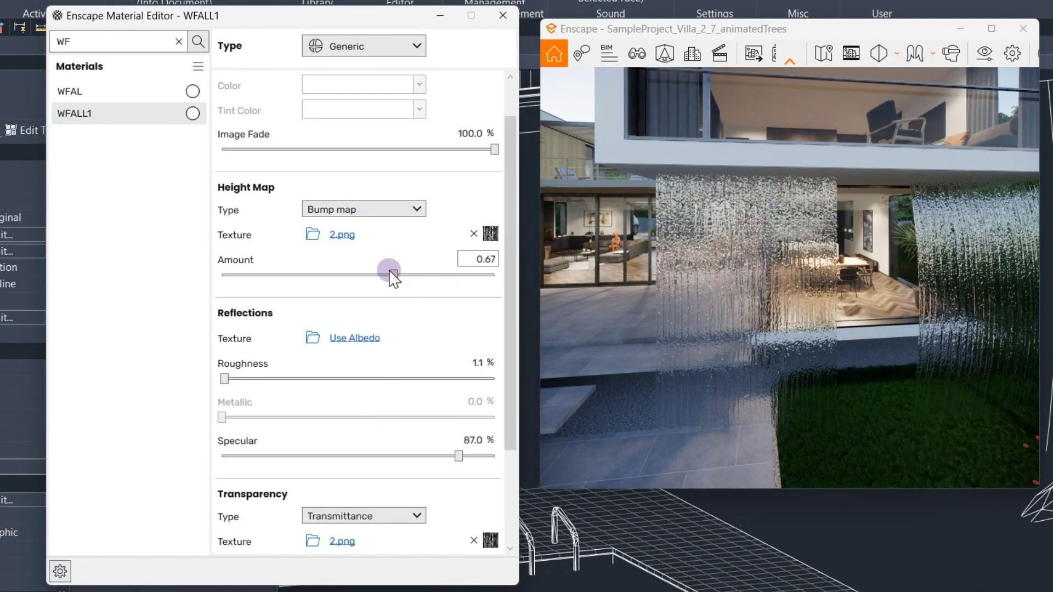
click(490, 107)
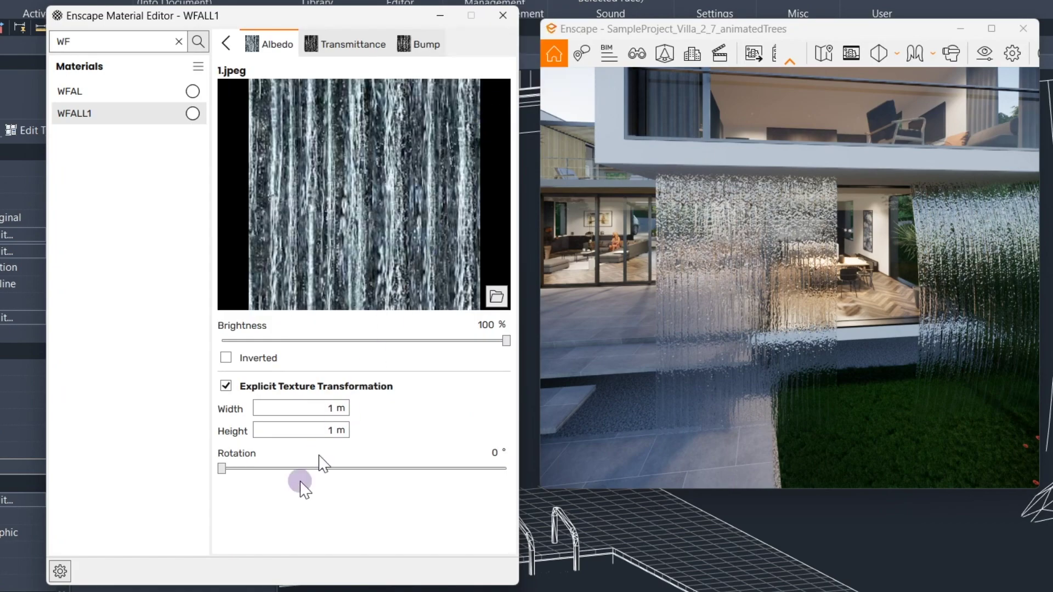
text(1.5)
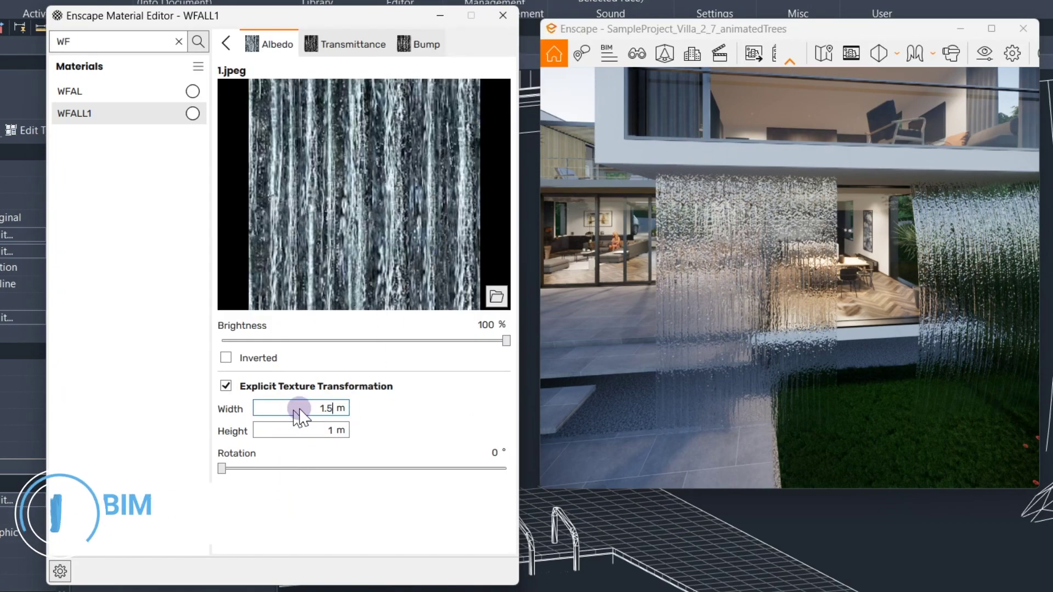
click(301, 433)
text(.5)
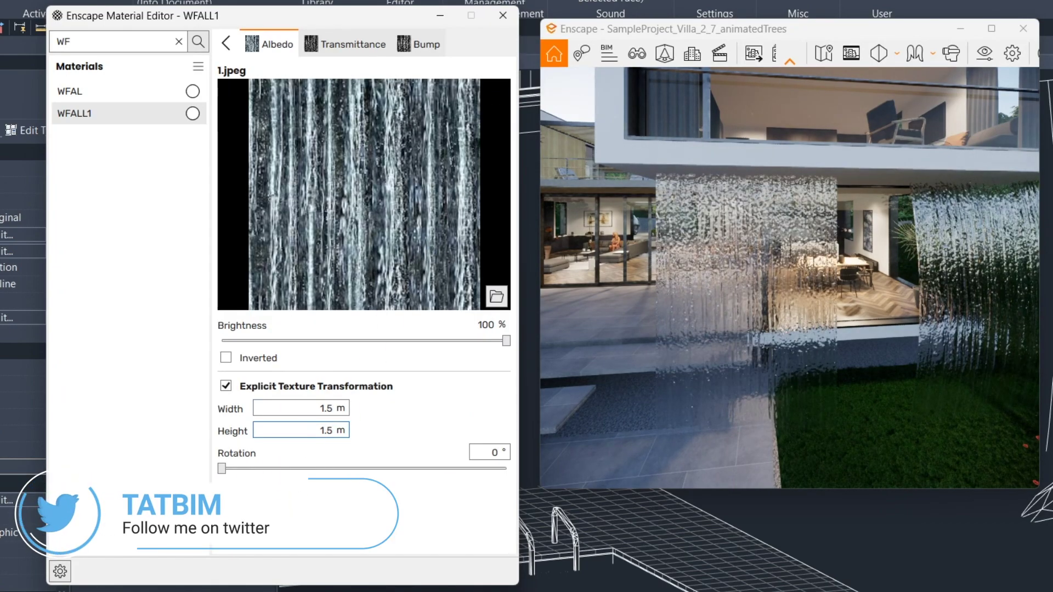
mouse_move(914, 344)
mouse_down()
mouse_move(934, 360)
mouse_move(913, 346)
mouse_up()
key(s)
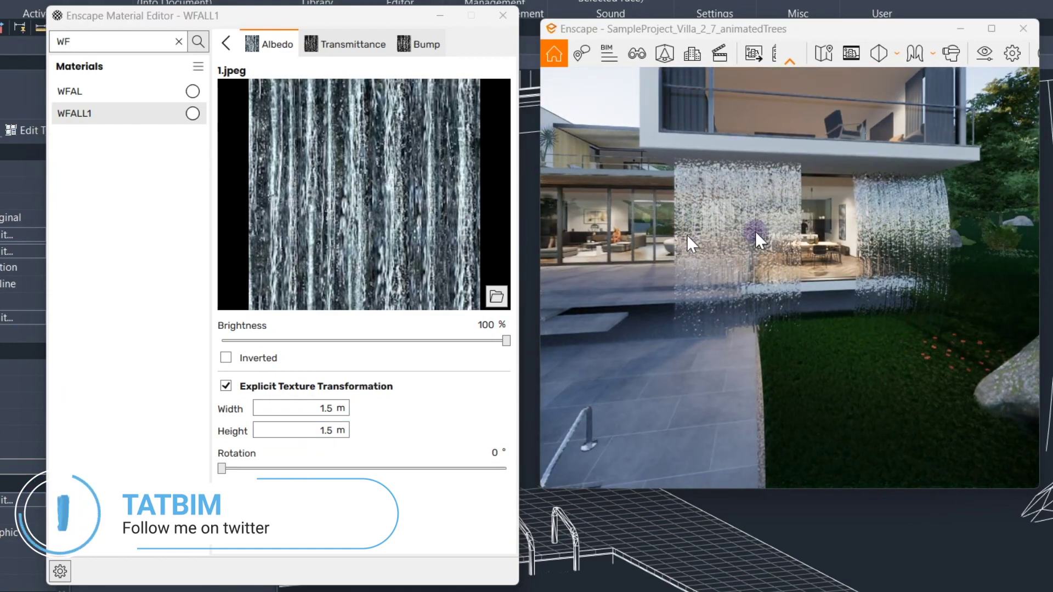
key(F11)
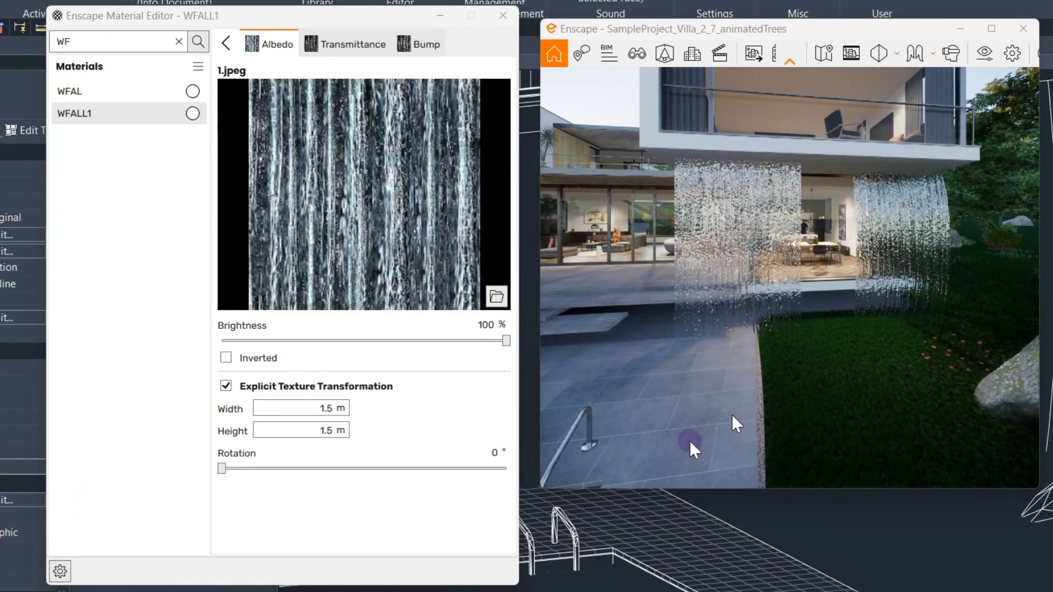
click(422, 589)
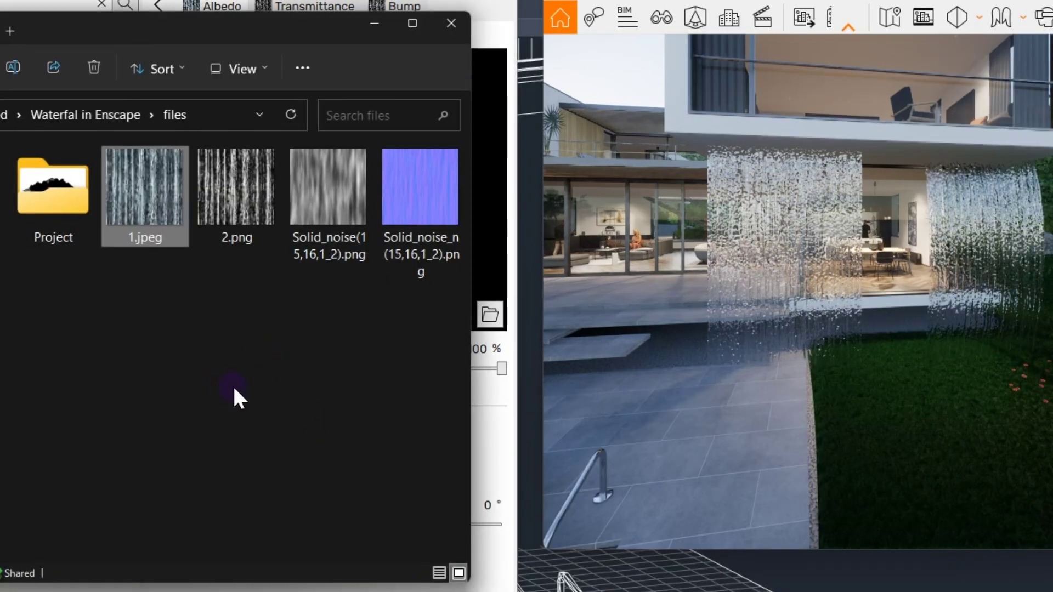
key(alt+Up)
double_click(171, 250)
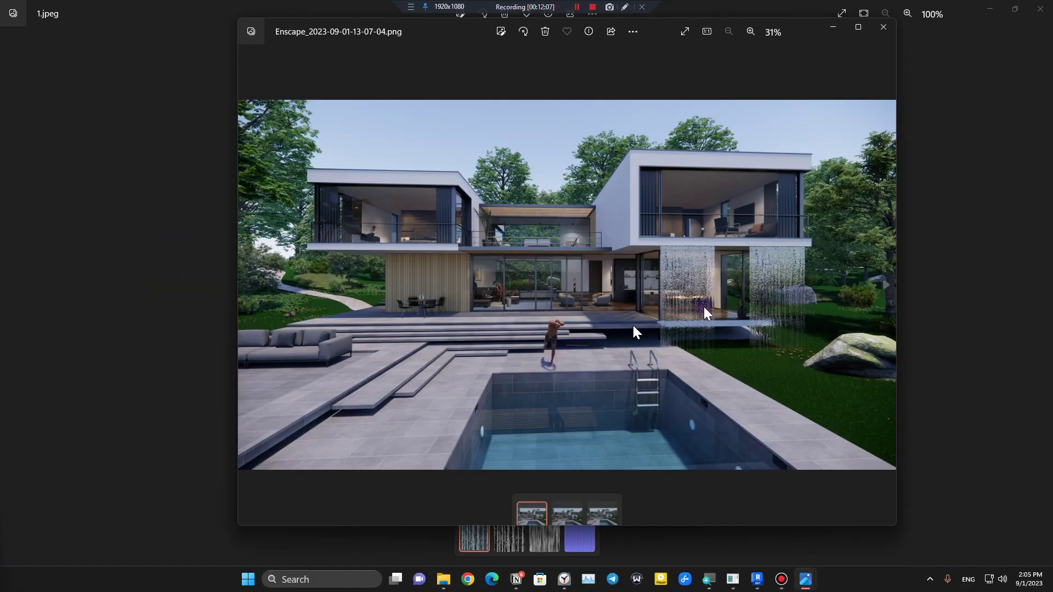
scroll(705, 310, up, 1)
click(860, 28)
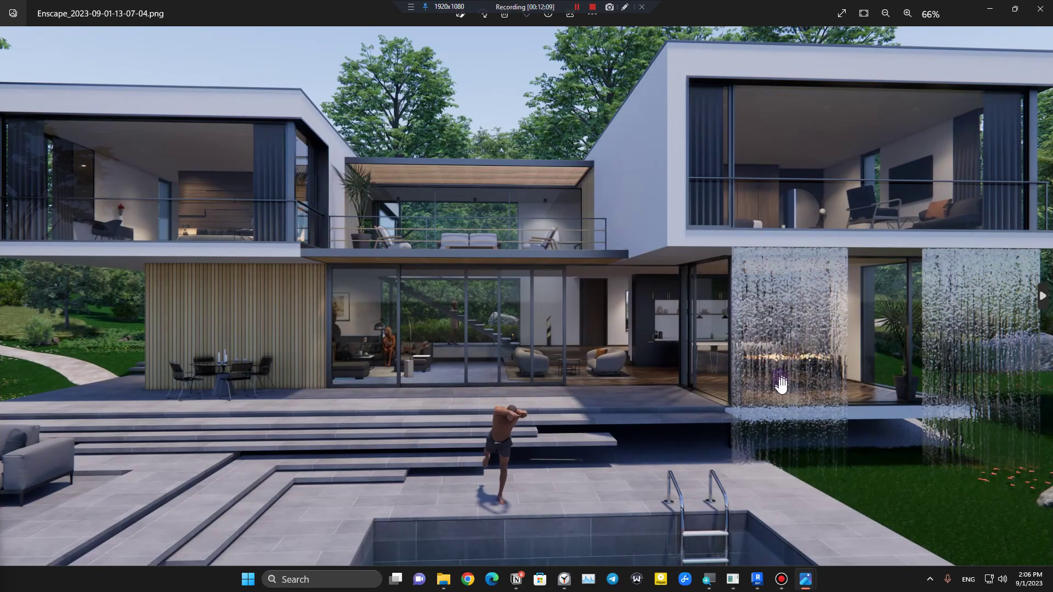
scroll(784, 376, up, 8)
scroll(536, 249, down, 5)
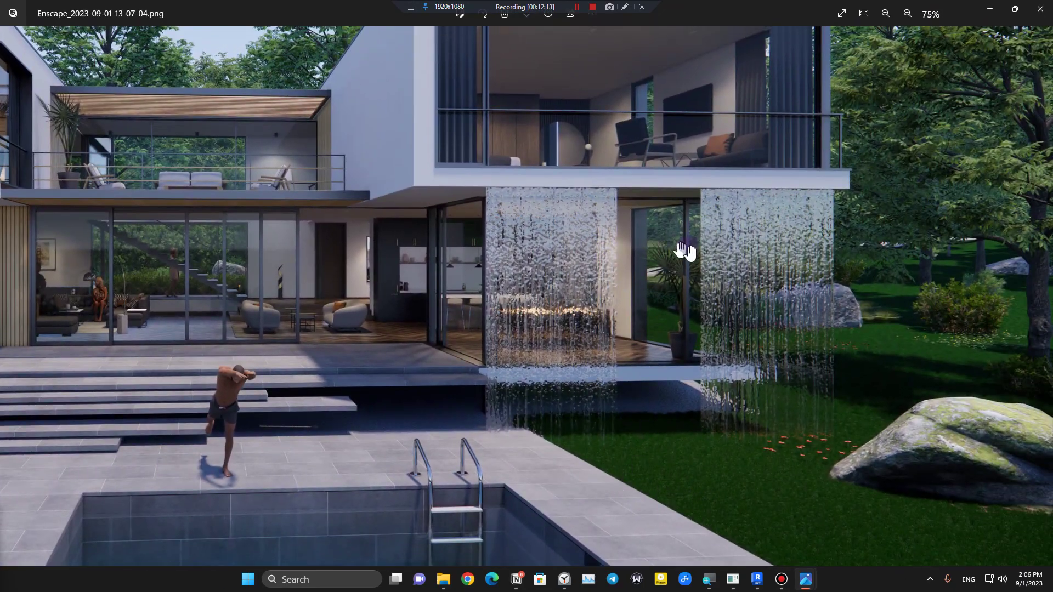
scroll(685, 251, up, 3)
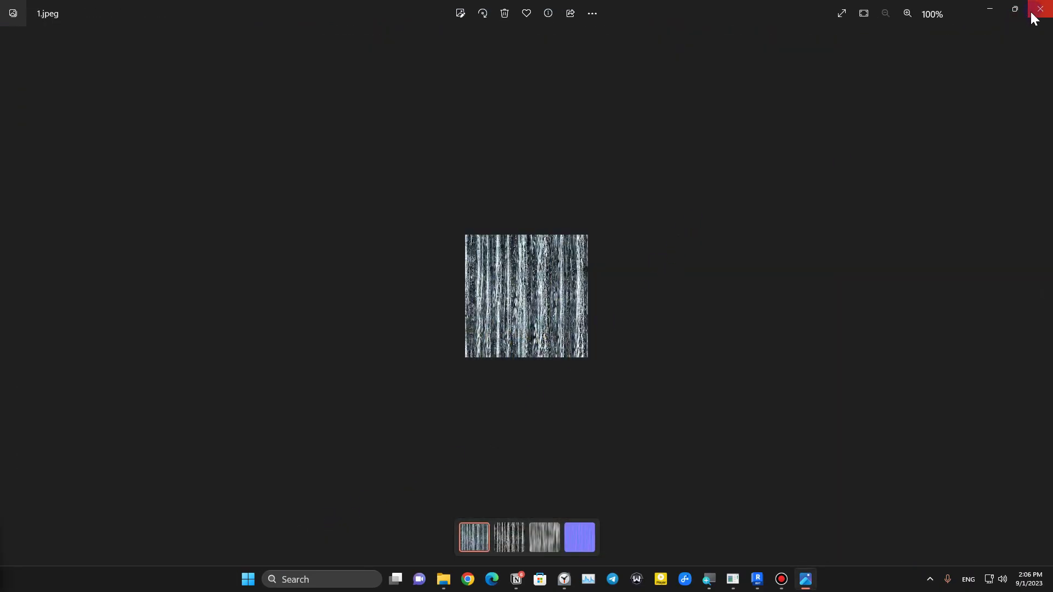
click(1036, 9)
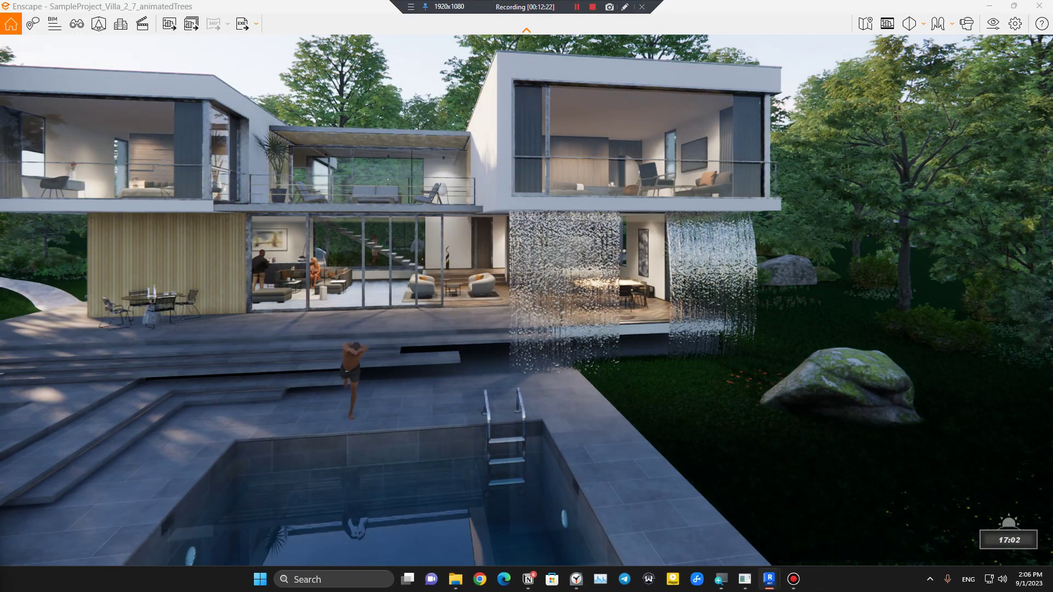
Shift the Enscape scene's time of day back to 11:22 and on to 07:33 for morning light on the waterfalls
key(u)
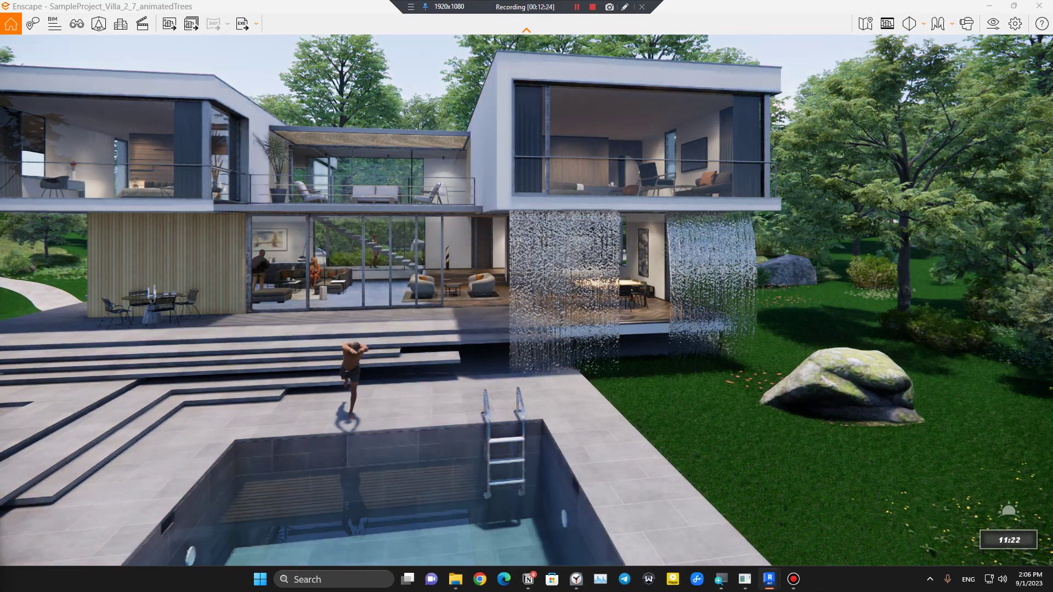
key(u)
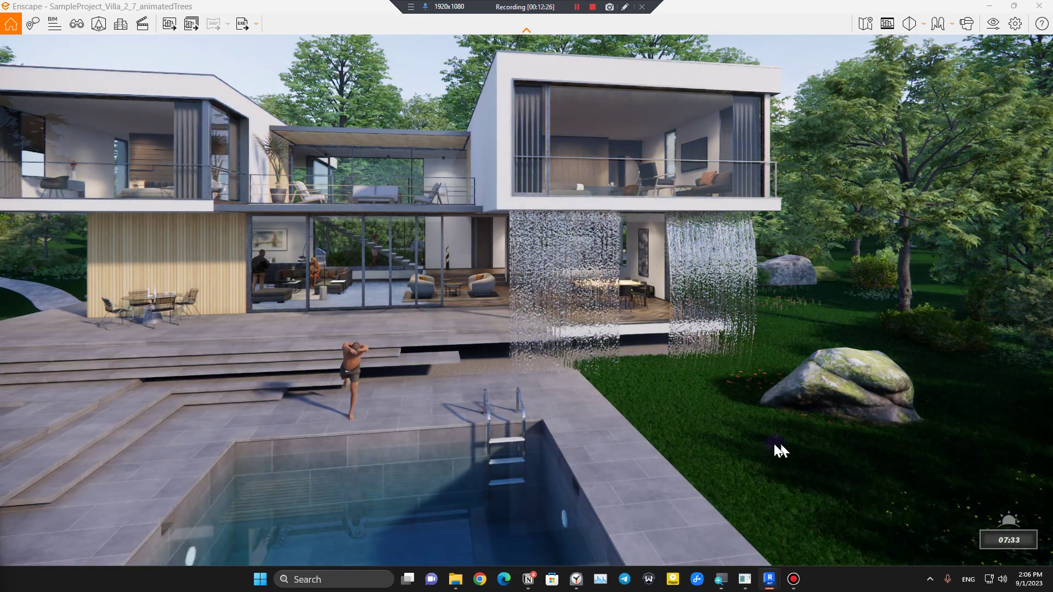
right_drag(775, 443, 773, 412)
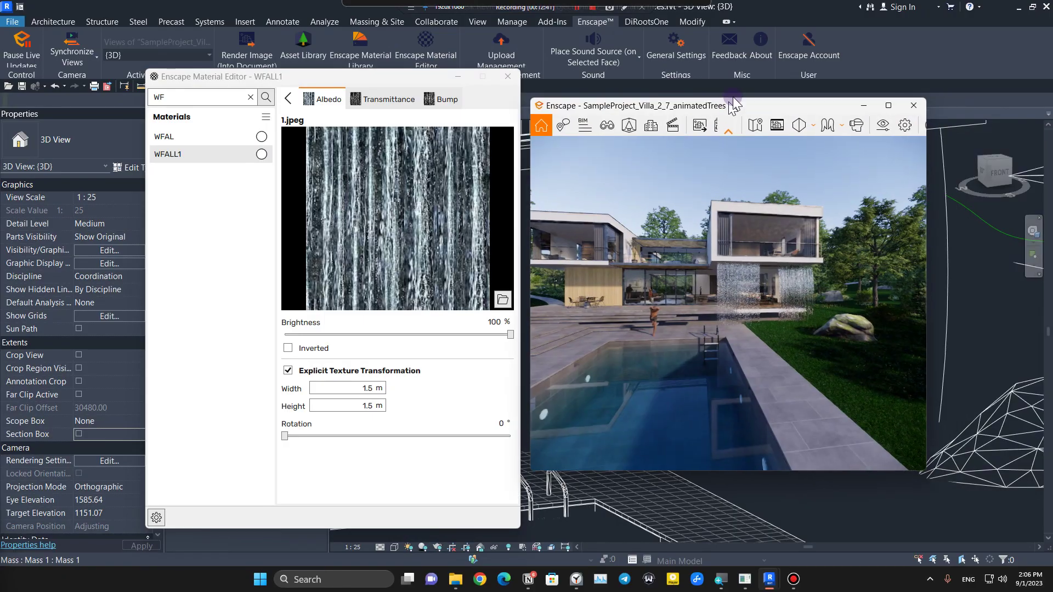
Close the material editor, create a new material WFALL2 in Revit, and assign it to the mass below the overhang
click(508, 76)
scroll(442, 378, down, 3)
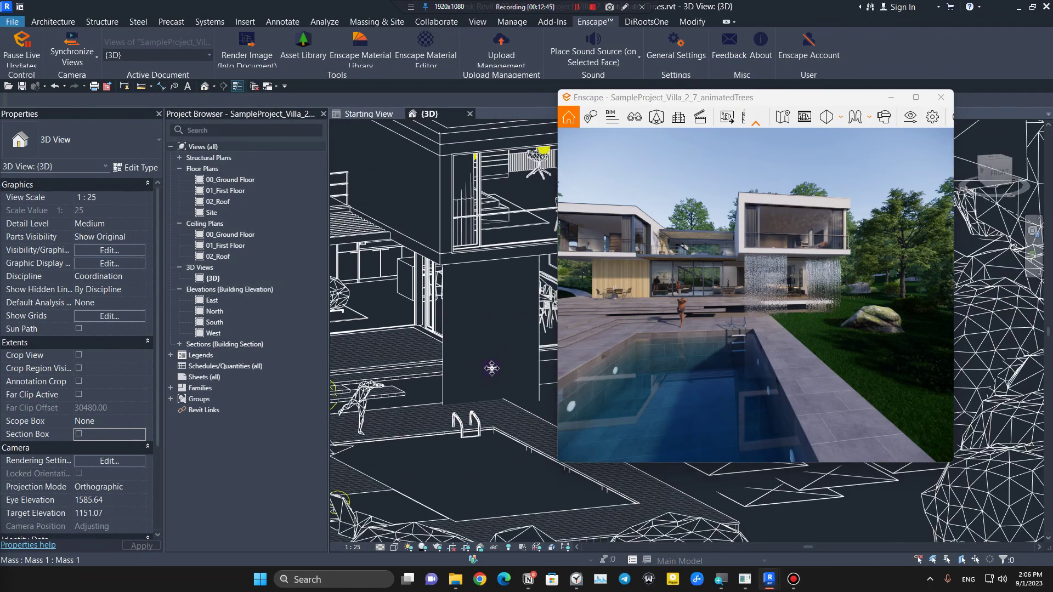
click(472, 361)
click(154, 224)
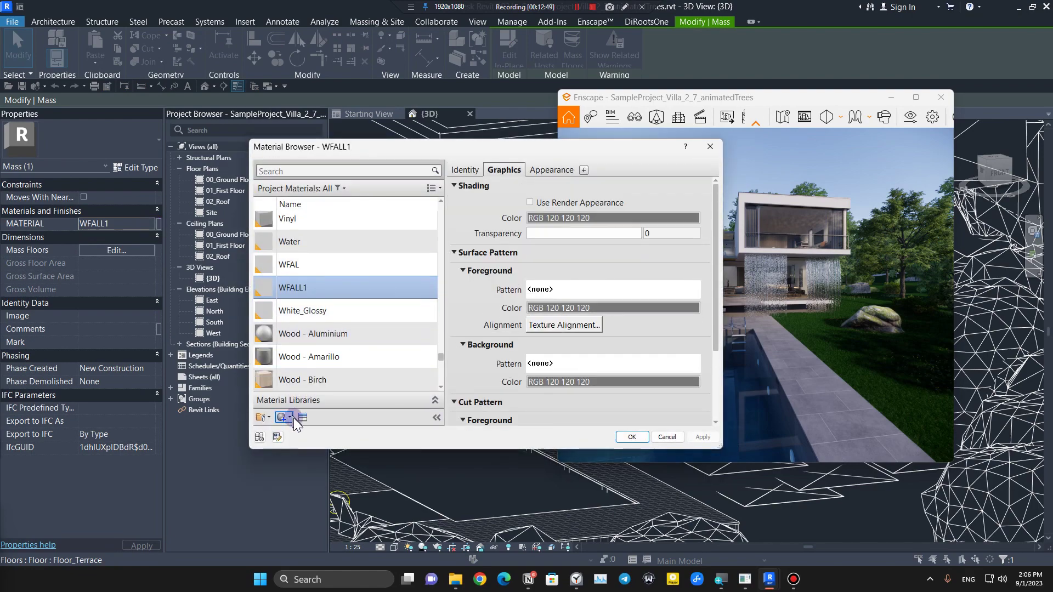
click(631, 437)
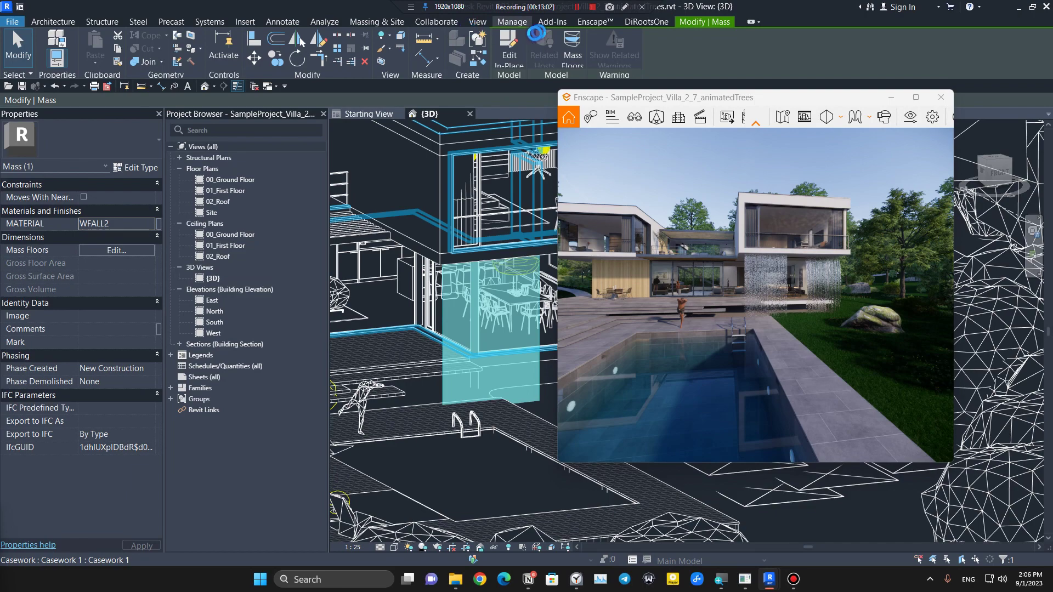
Find WFALL2 in the Enscape Material Editor by searching for WF and assign Solid_noise(15,16,1_2).png as its albedo texture
click(597, 21)
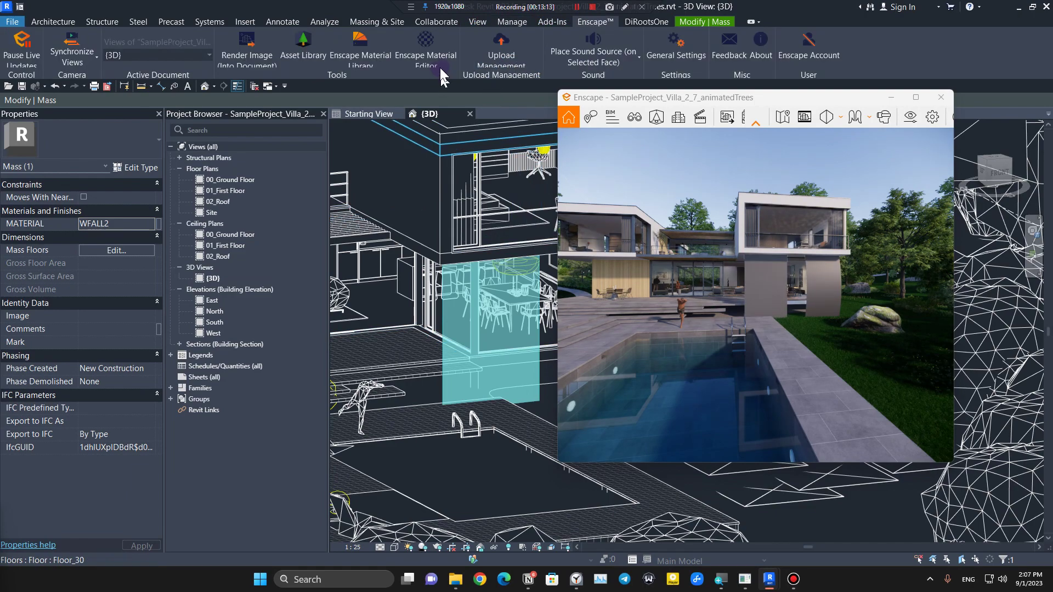
click(426, 40)
click(201, 99)
text(WF)
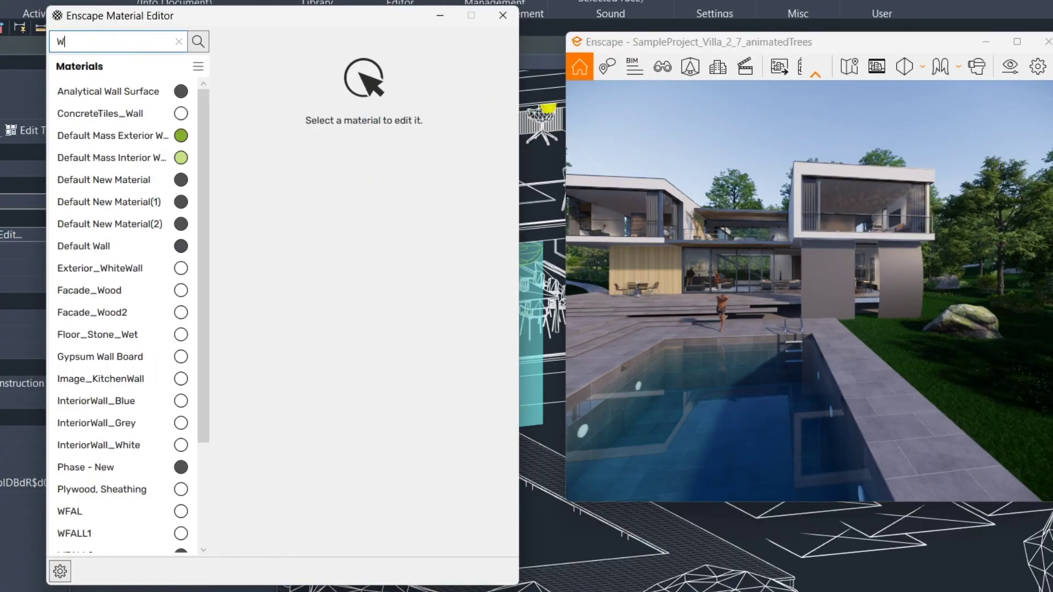
click(187, 171)
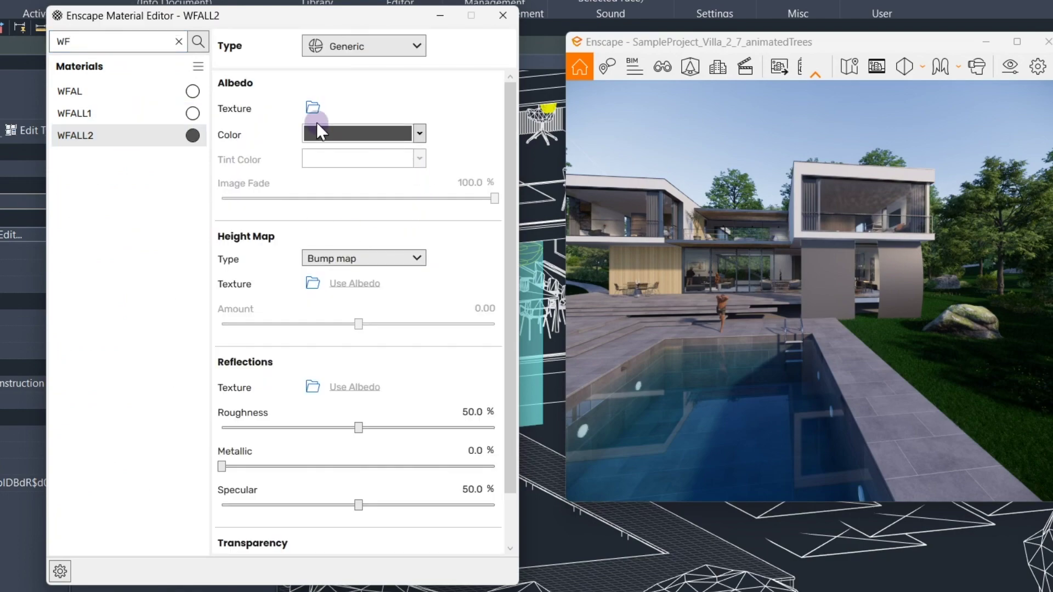
click(317, 105)
click(515, 194)
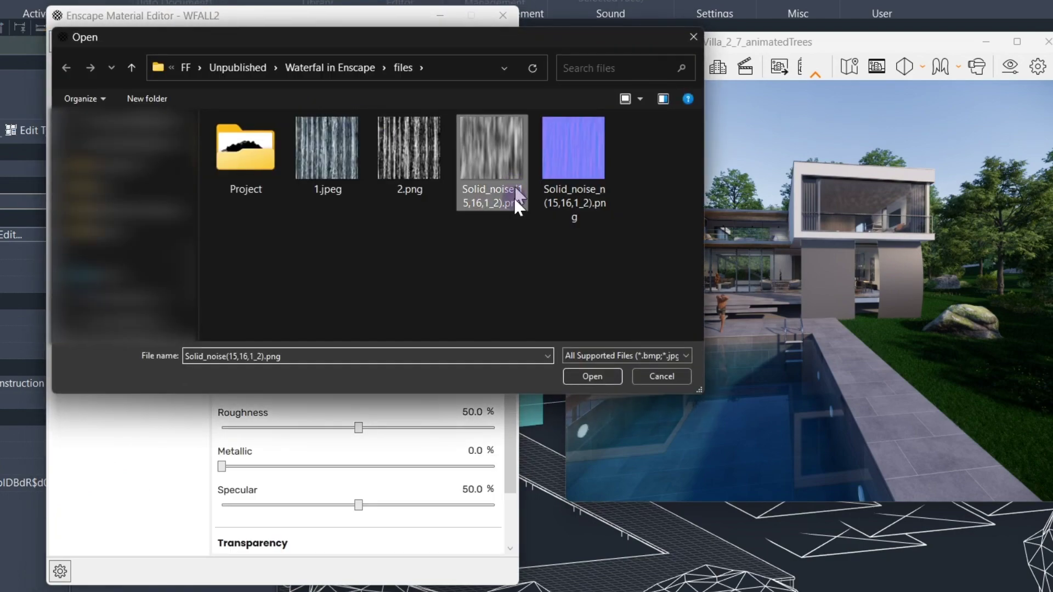
click(475, 203)
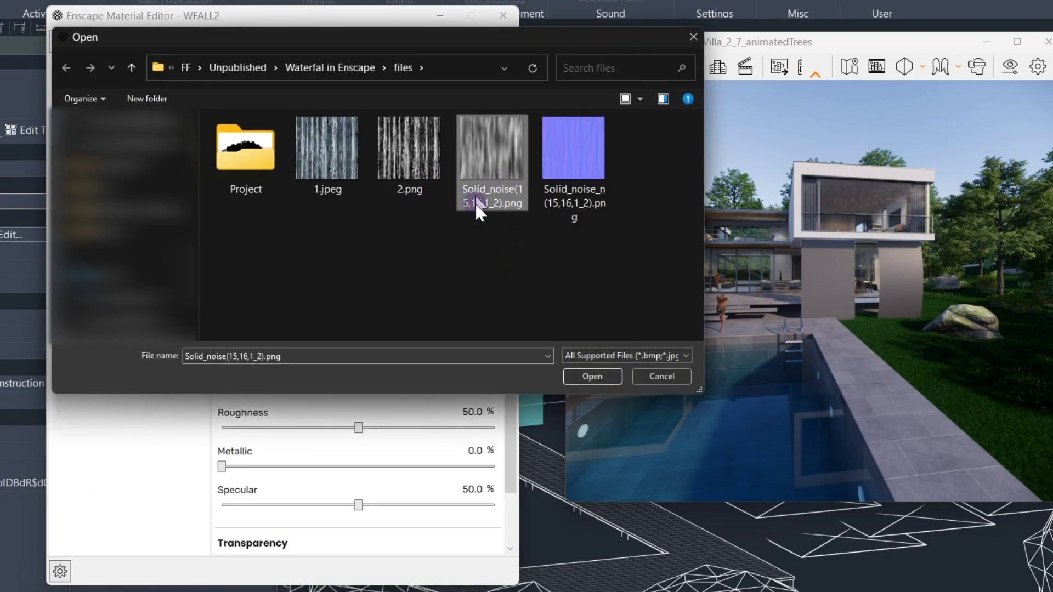
click(593, 373)
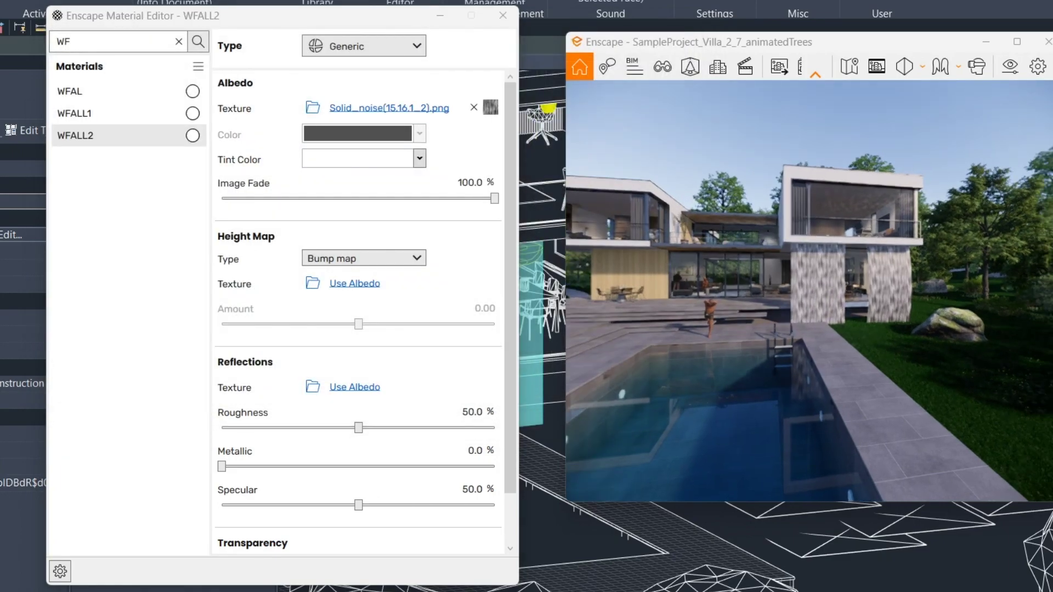
Set WFALL2's transparency type to Transmittance and assign Solid_noise(15,16,1_2).png as its transparency texture
key(w)
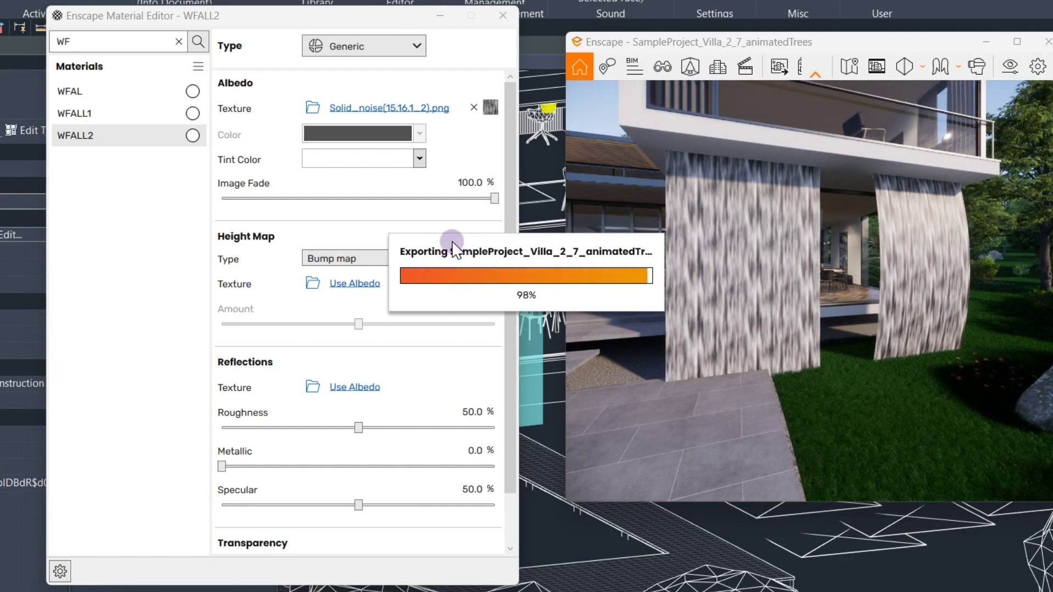
scroll(444, 219, down, 2)
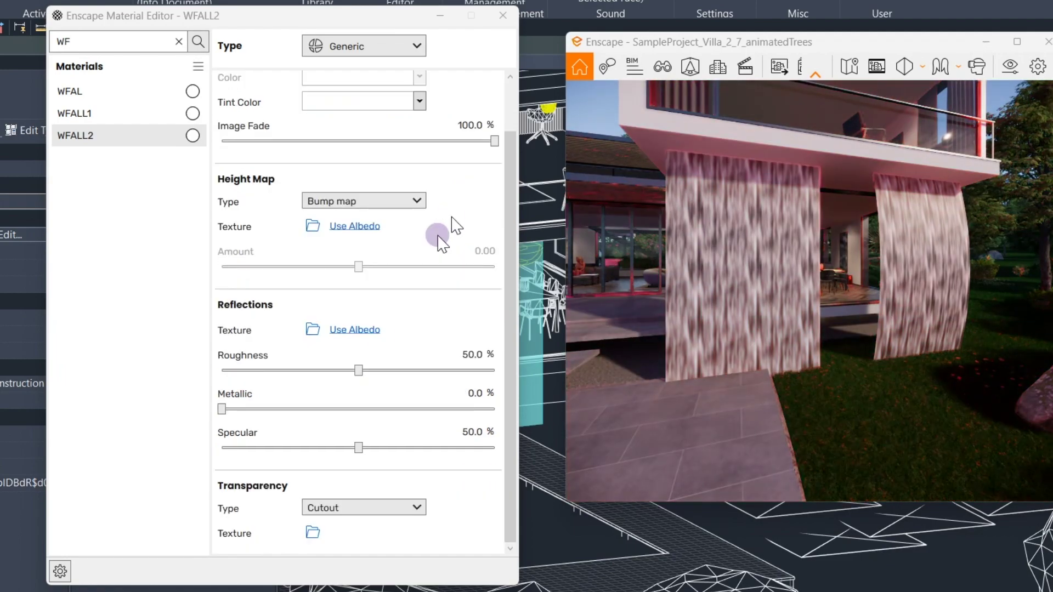
click(362, 508)
click(357, 533)
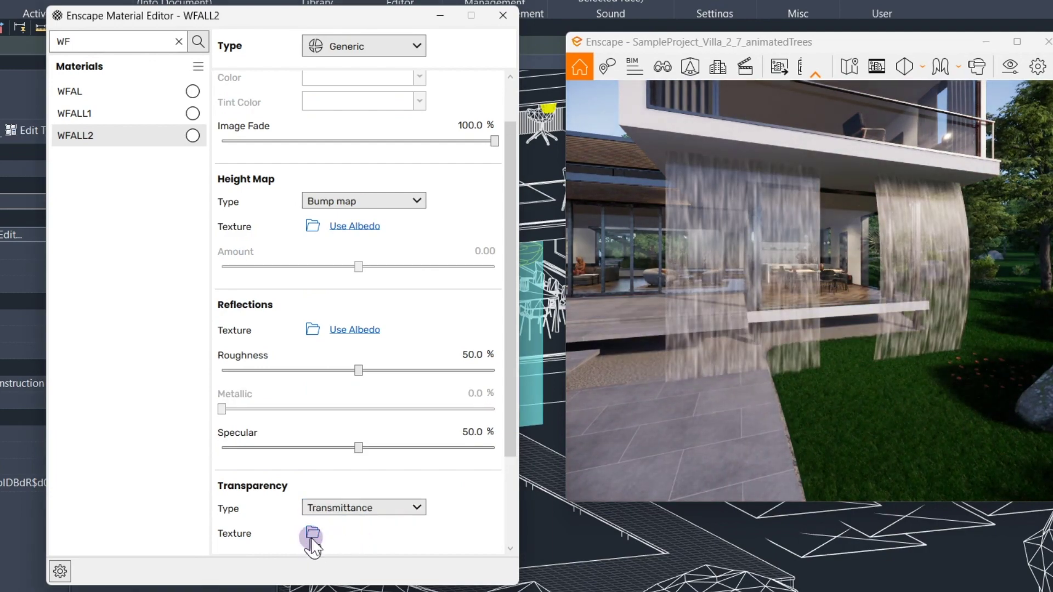
click(313, 533)
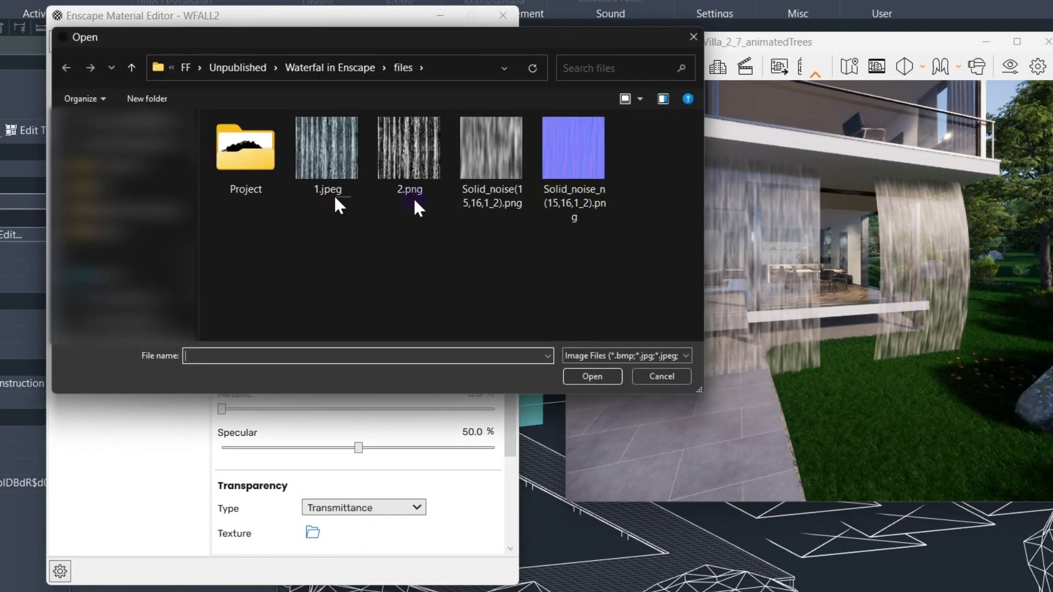
click(475, 190)
click(590, 376)
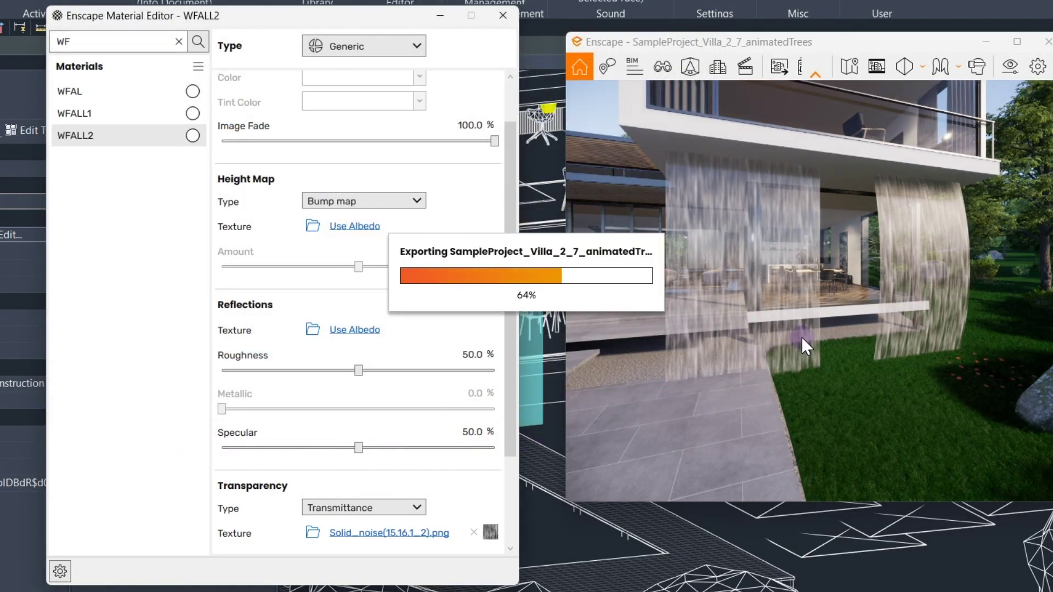
Change WFALL2's height map type to Normal map and load Solid_noise_n(15,16,1_2).png as its texture
click(363, 201)
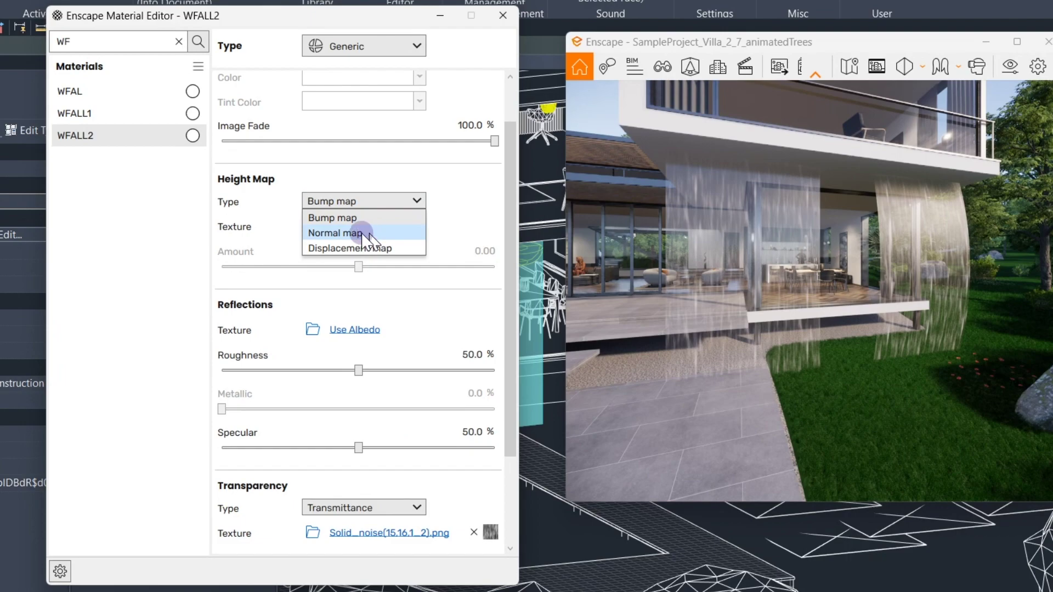
click(352, 236)
click(313, 226)
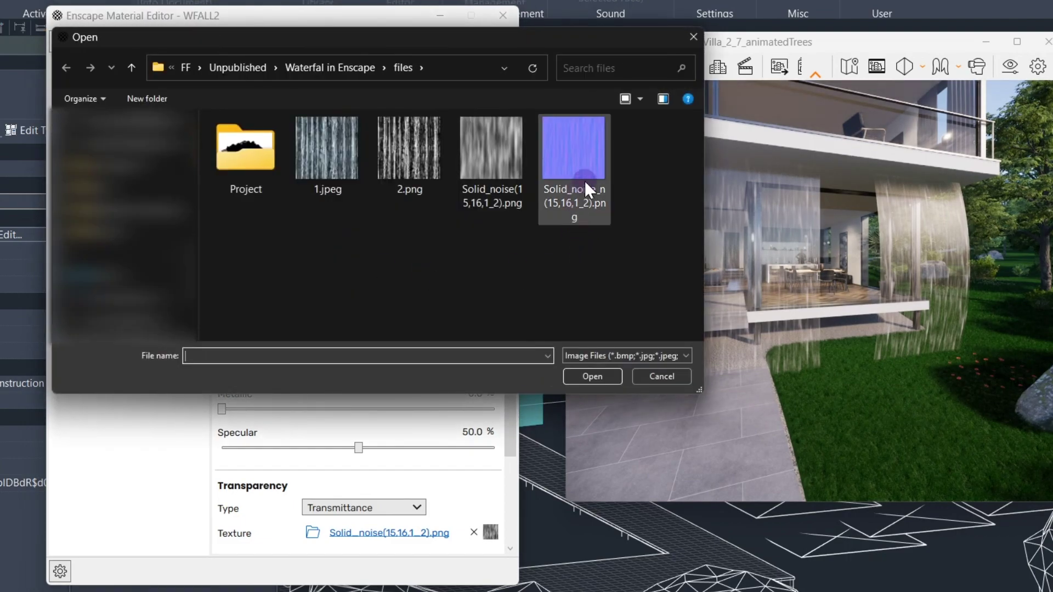
click(584, 180)
click(587, 378)
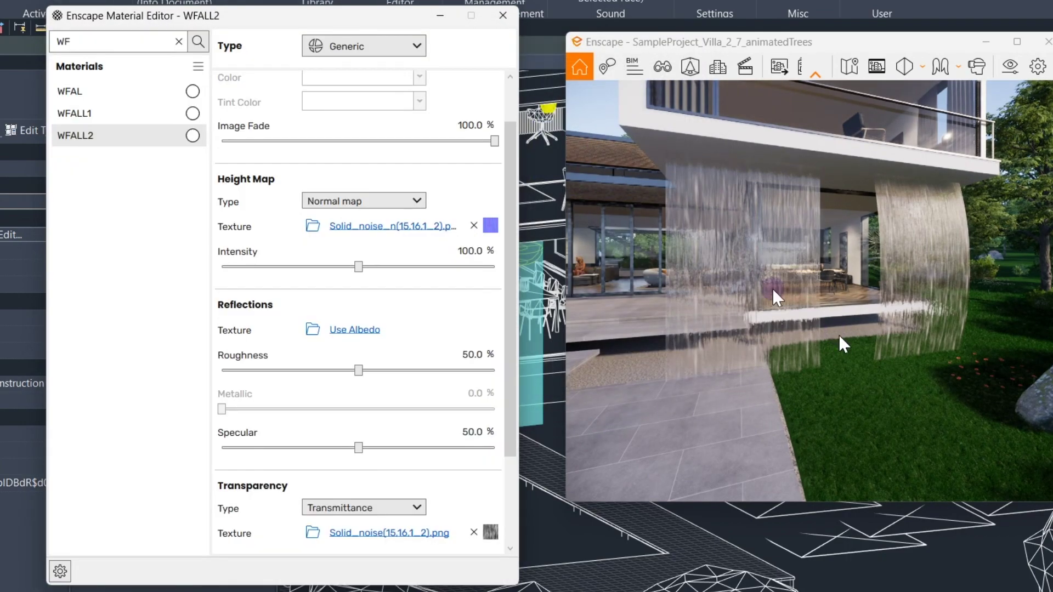
Inspect the waterfall surface up close in the Enscape scene and lower WFALL2's roughness to 4.7%
drag(752, 299, 751, 269)
key(w)
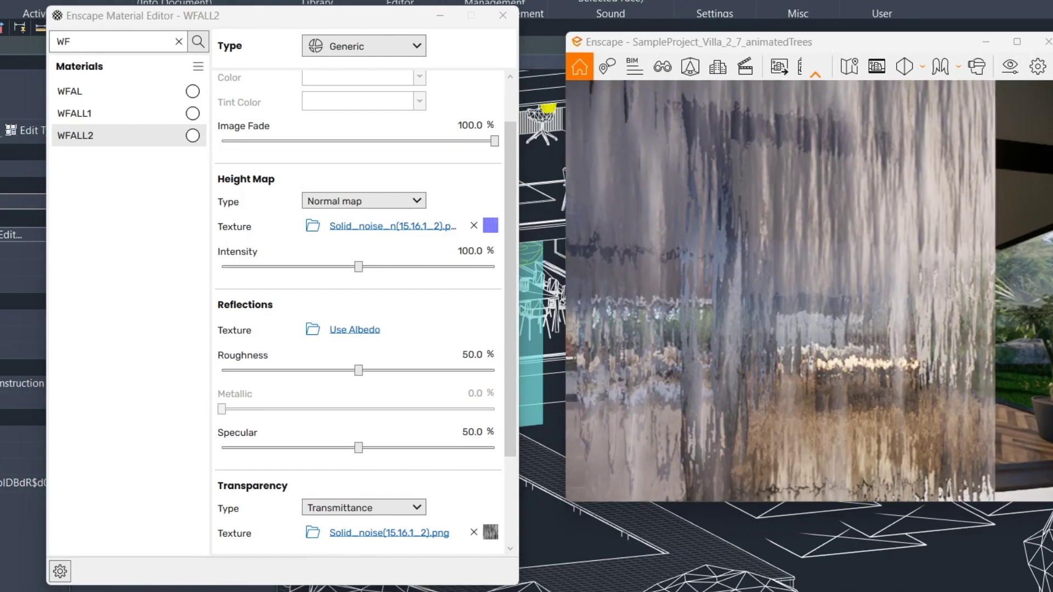
key(s)
key(s)
drag(752, 269, 751, 299)
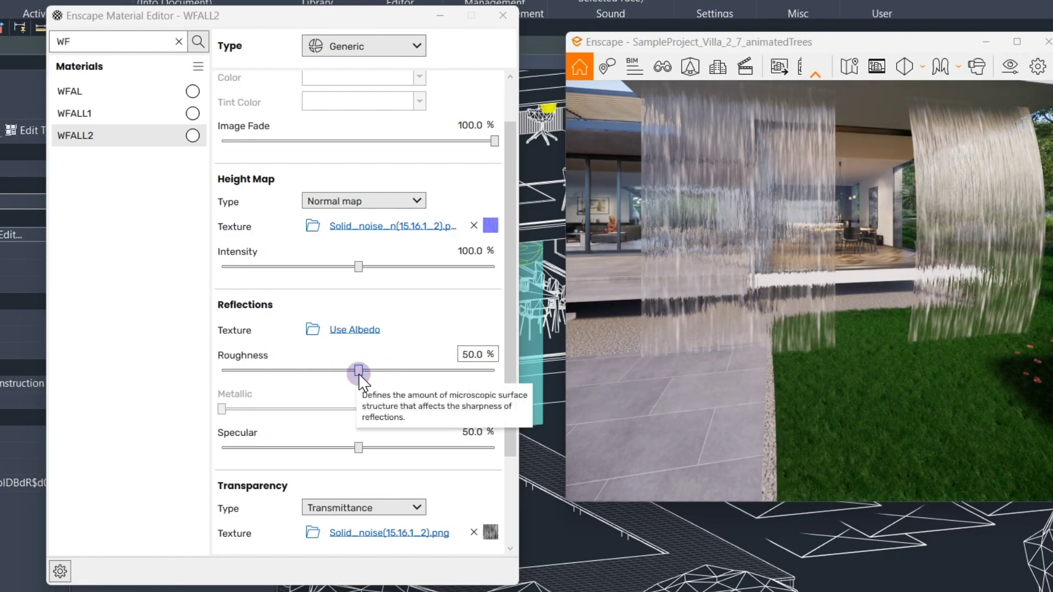
drag(359, 370, 235, 374)
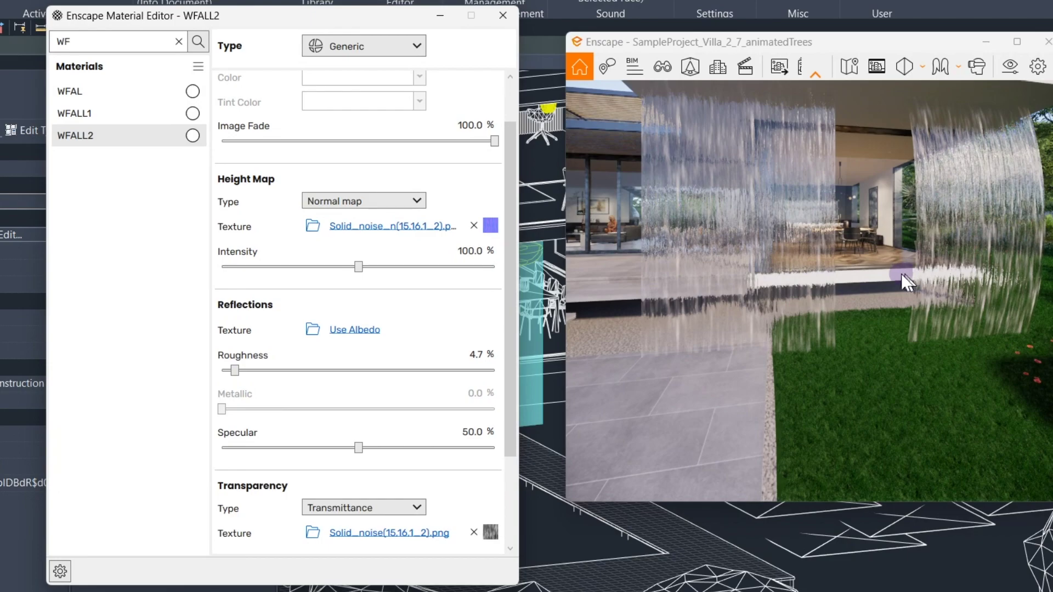
drag(737, 382, 763, 329)
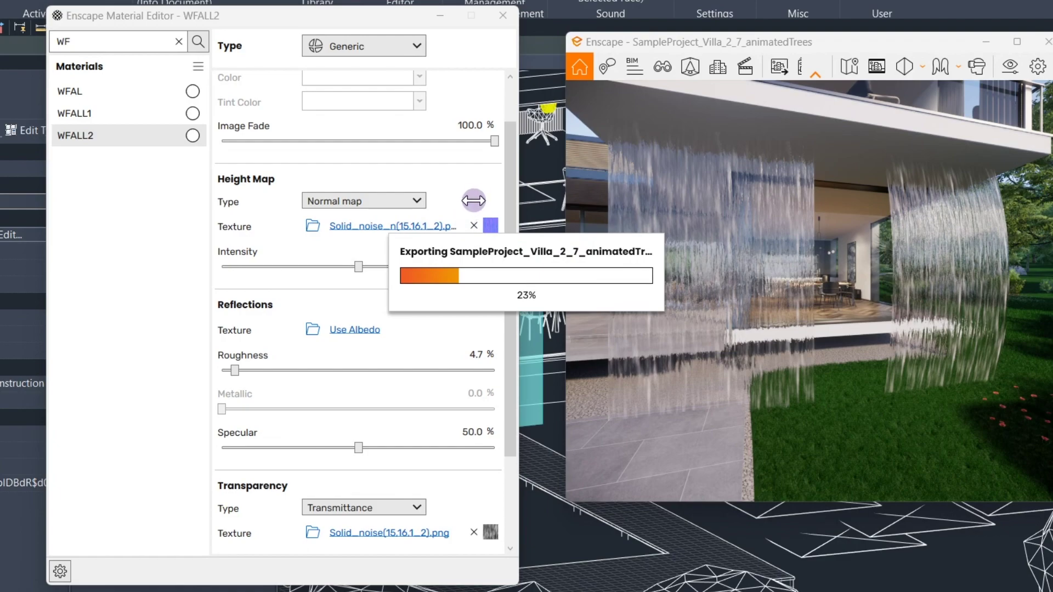
Set WFALL2's albedo texture size to 1.5 m wide by 1.5 m high with explicit texture transformation
scroll(473, 200, up, 2)
click(490, 104)
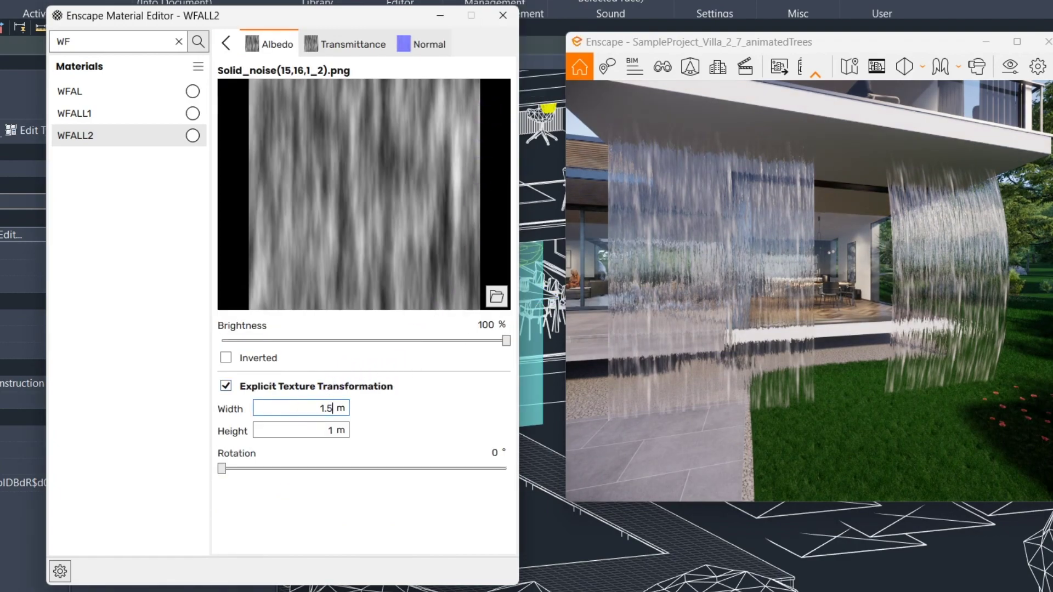
click(307, 431)
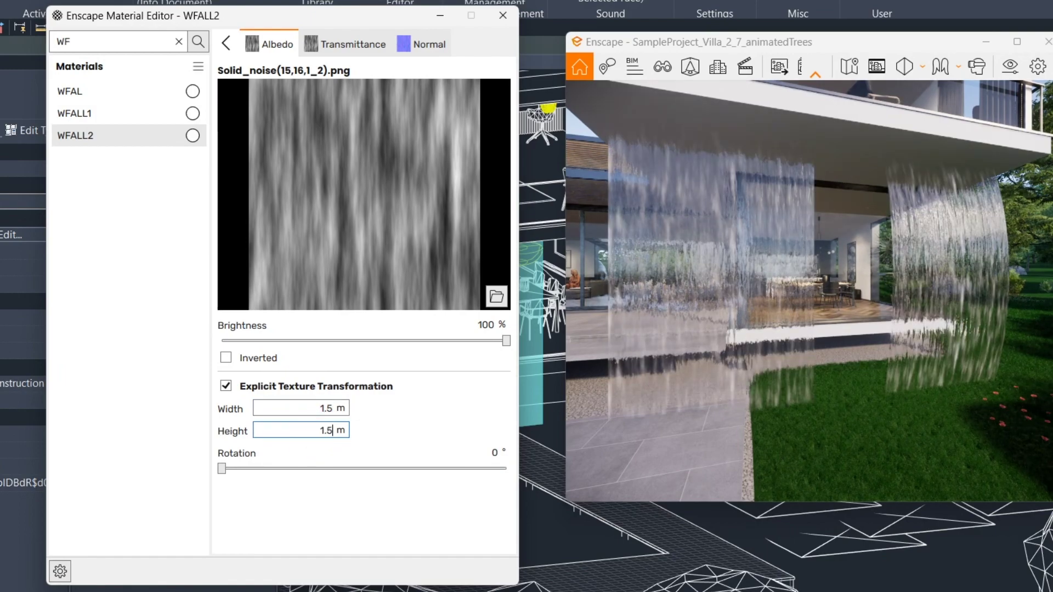
click(229, 52)
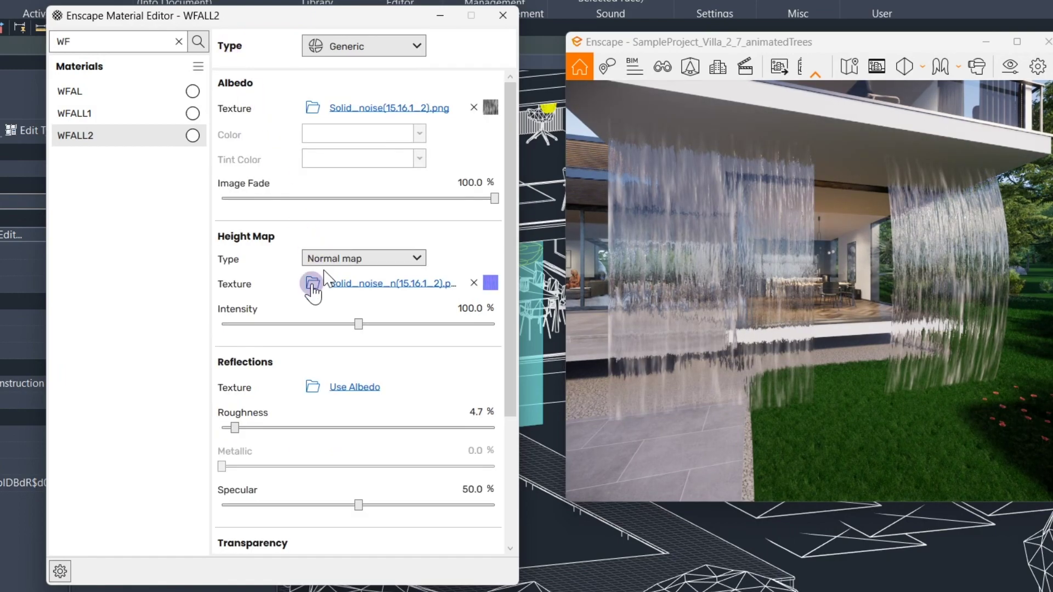
Raise WFALL2's specular to 91.0% and reduce its transmittance opacity to 19.2%
scroll(247, 357, down, 2)
drag(359, 439, 472, 440)
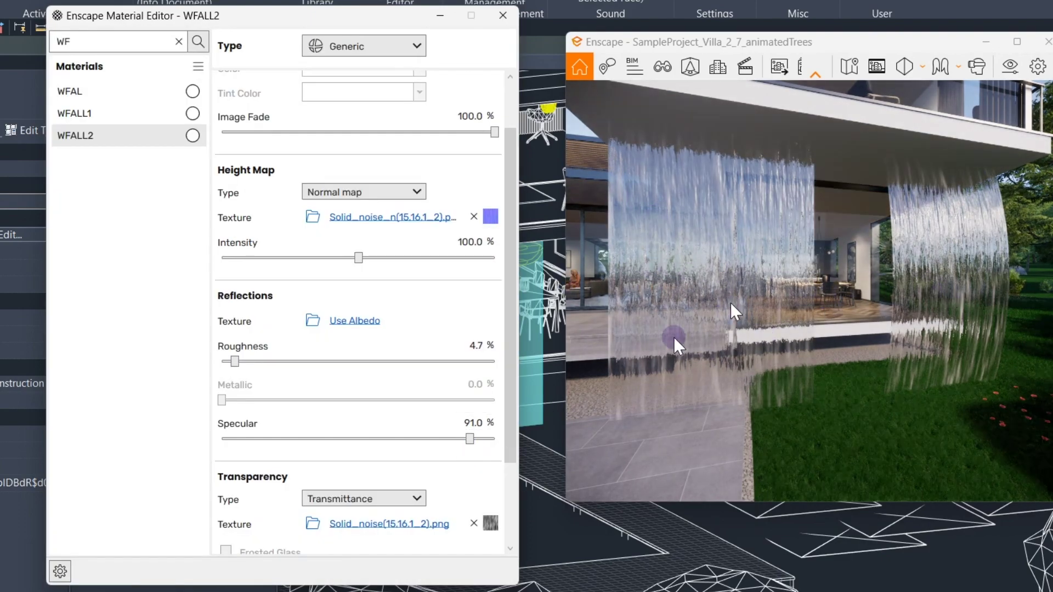
scroll(228, 470, down, 3)
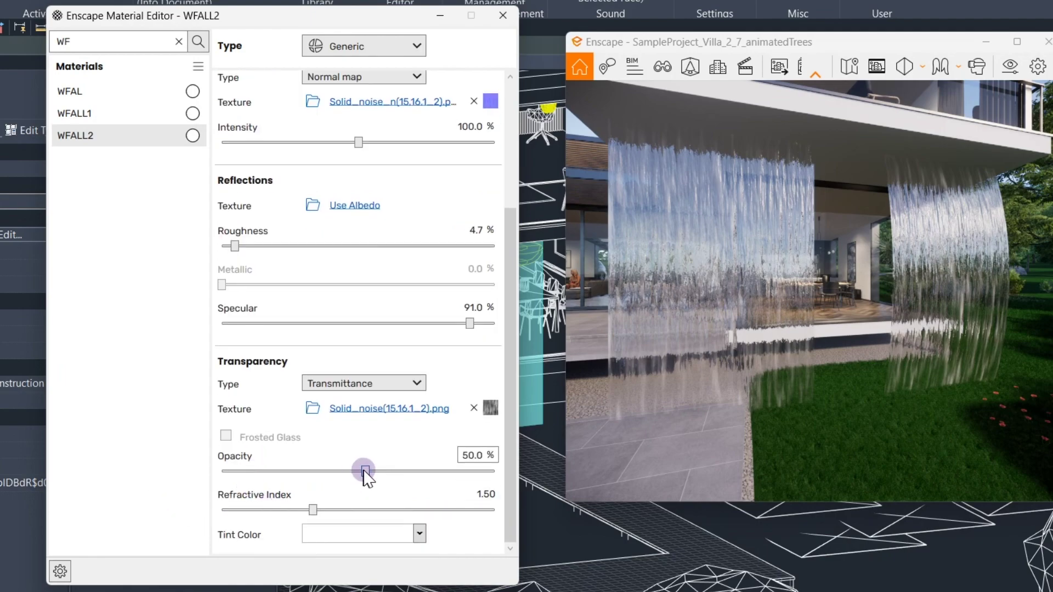
drag(364, 471, 274, 473)
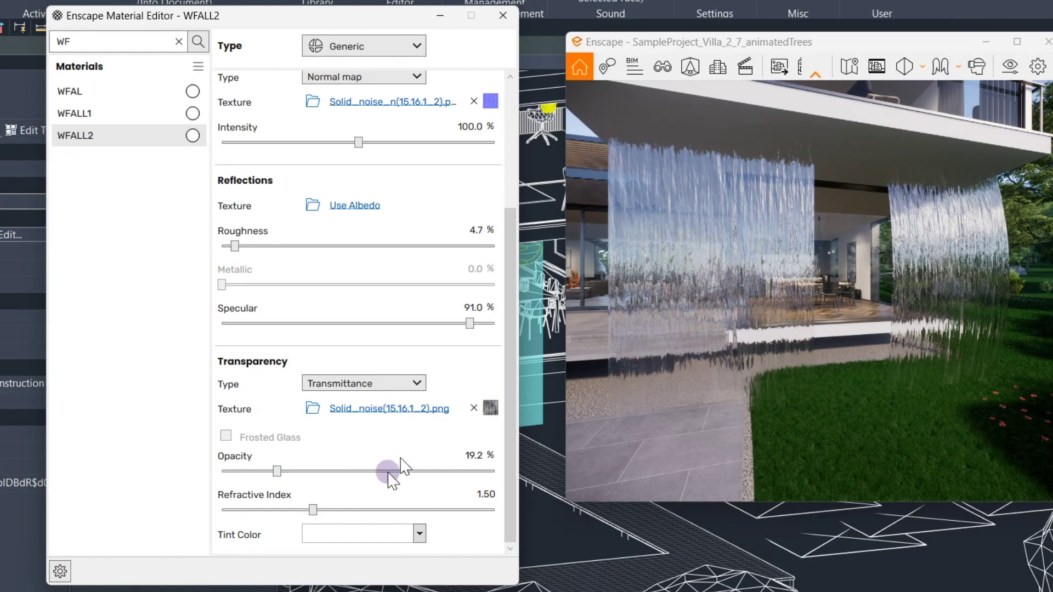
mouse_move(716, 326)
mouse_down()
mouse_move(716, 335)
mouse_move(721, 316)
mouse_up()
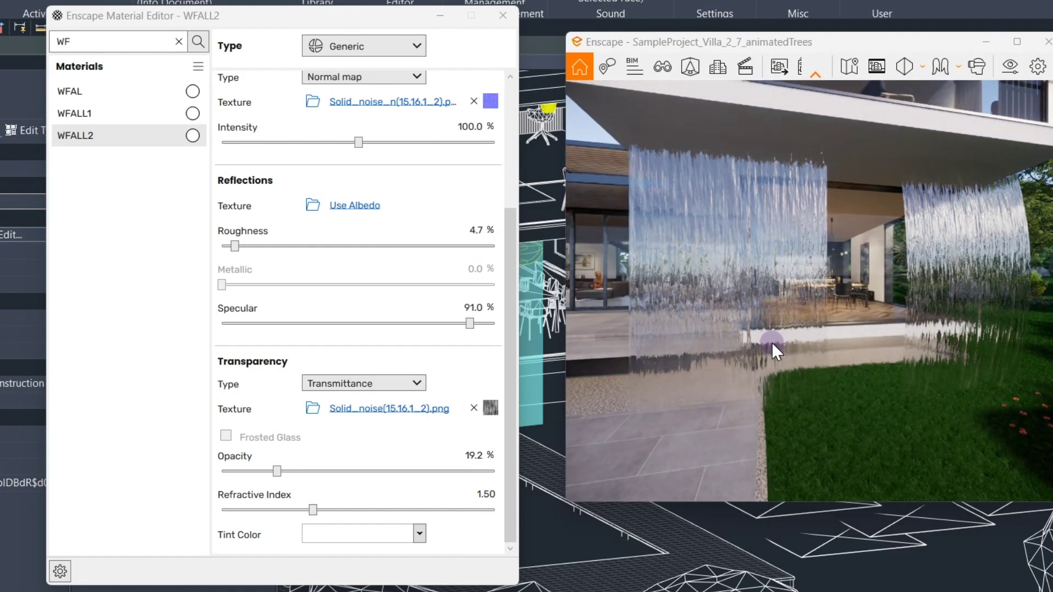
key(s)
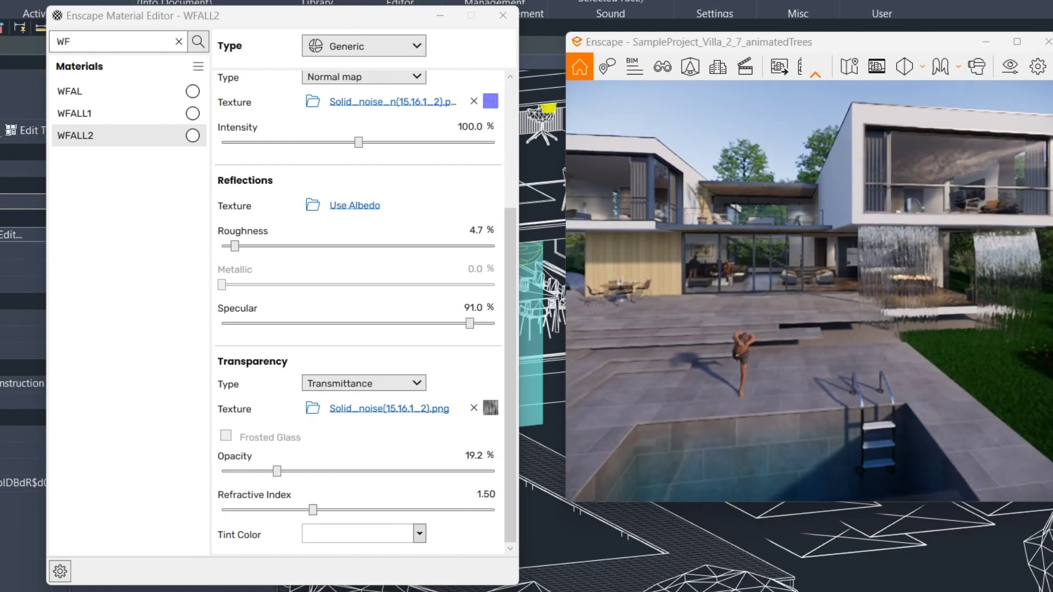
right_drag(857, 331, 850, 229)
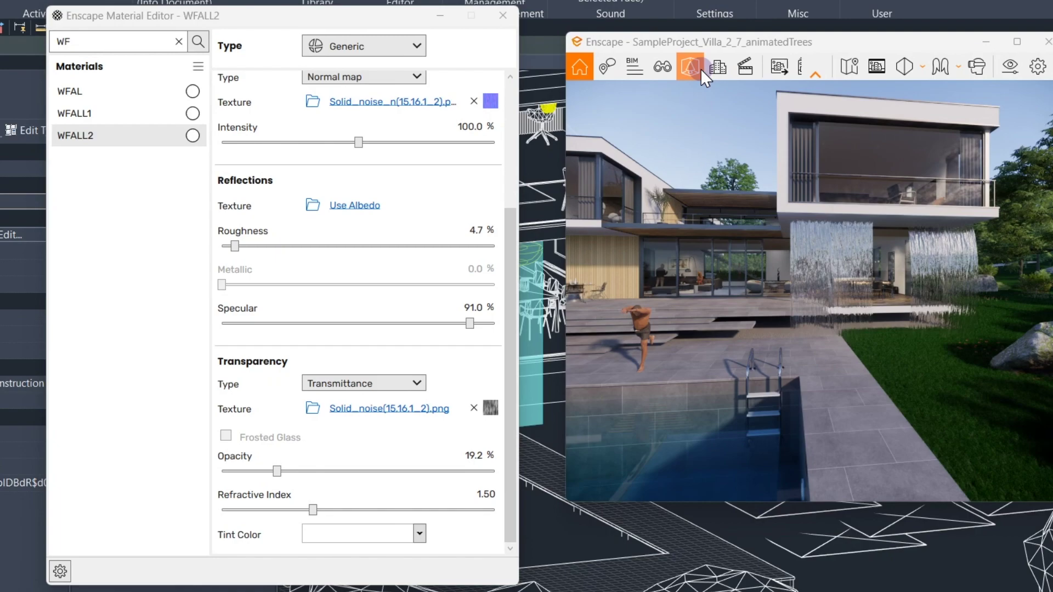
mouse_move(439, 587)
click(431, 557)
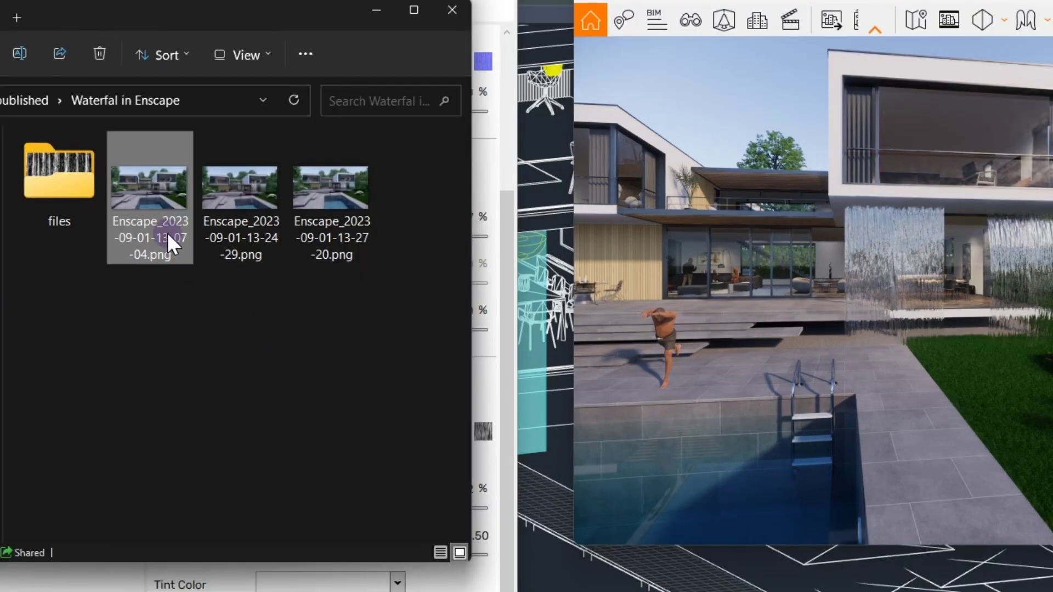
double_click(167, 233)
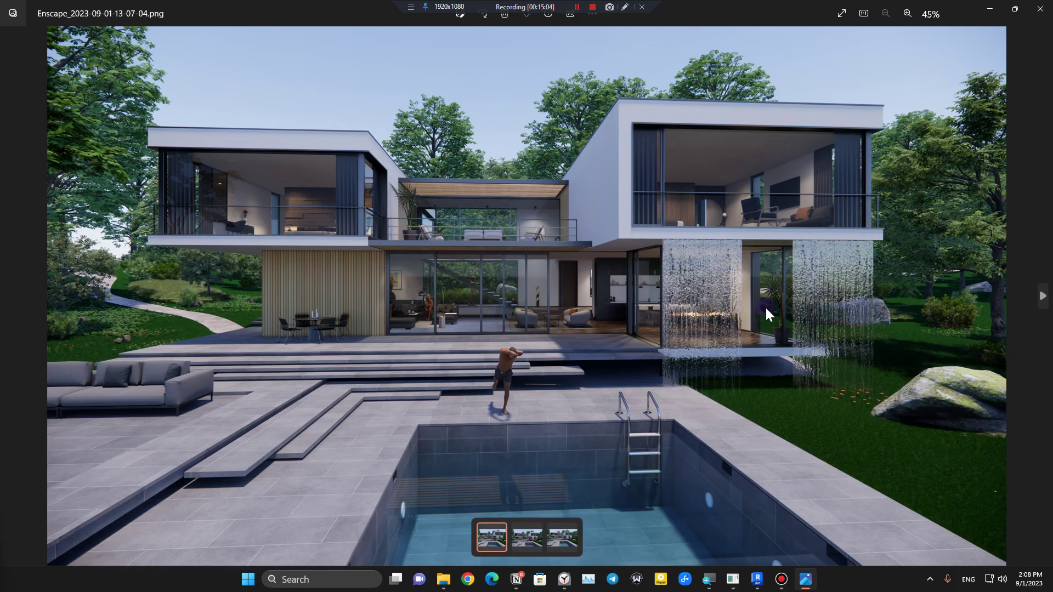
key(Right)
key(Right)
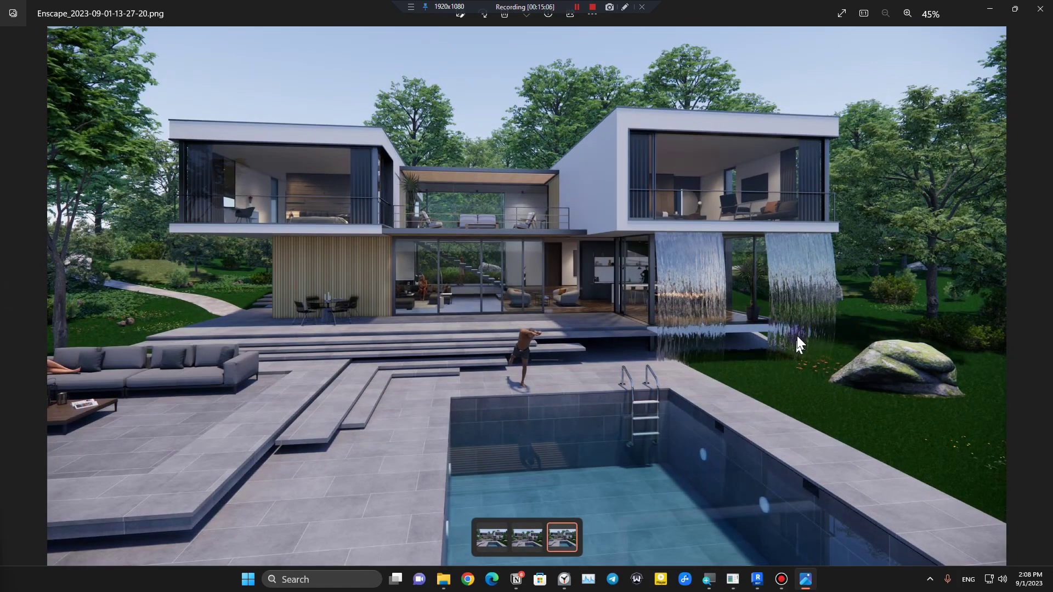
key(Left)
key(Left)
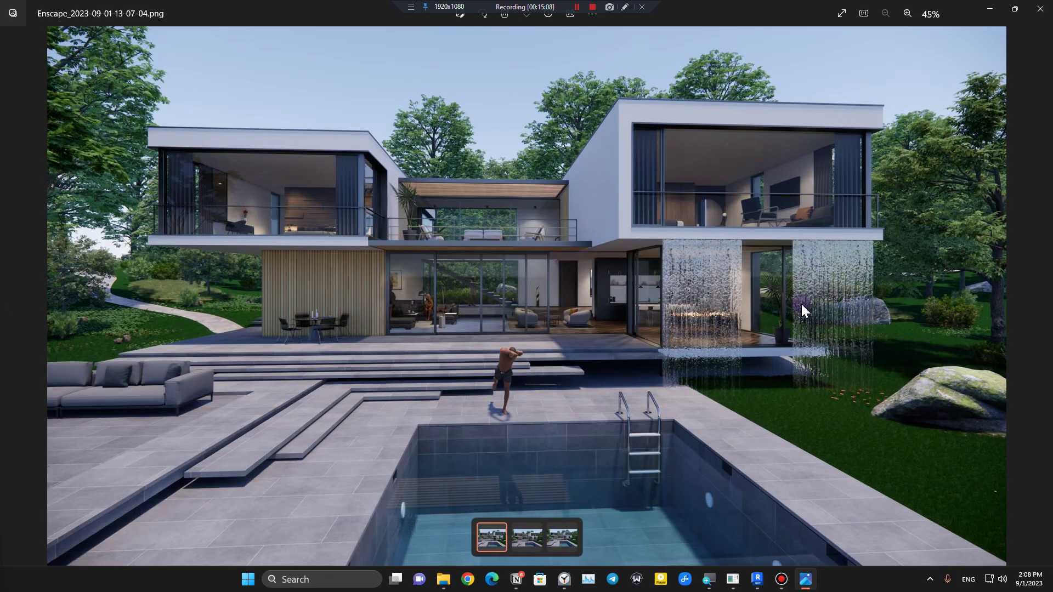
scroll(774, 383, up, 3)
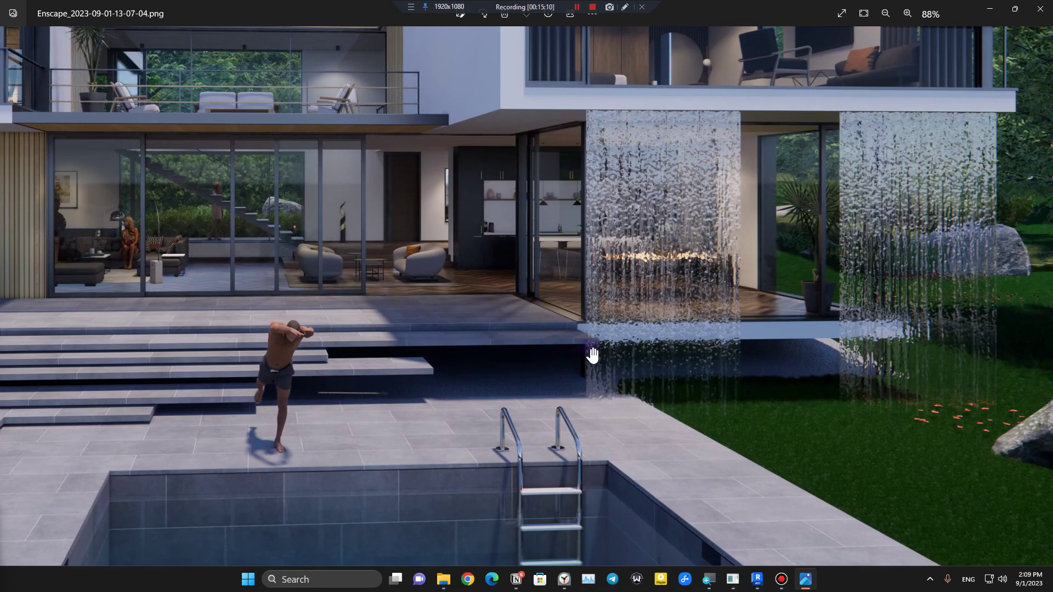